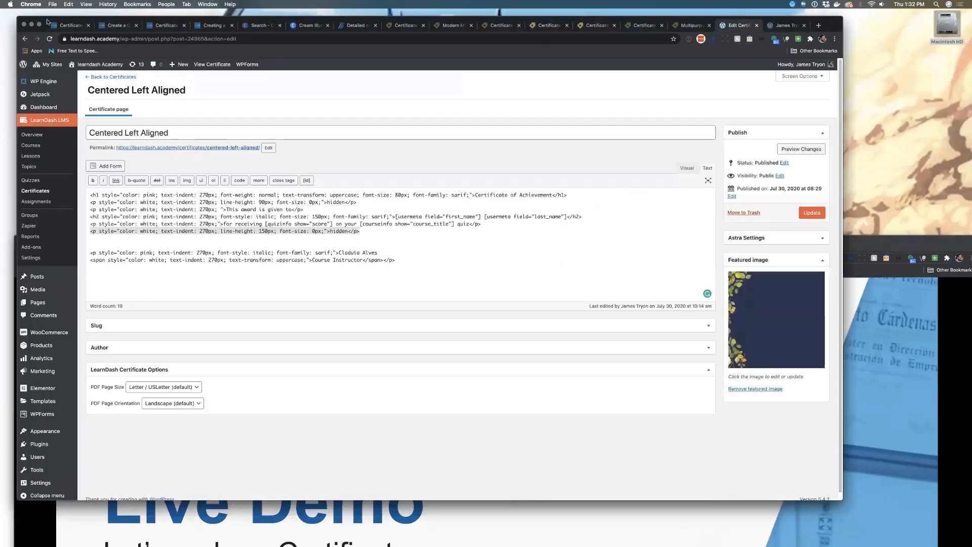
Open the Testing Certificate for editing from the Certificates list
left_click_drag(46, 21, 29, 14)
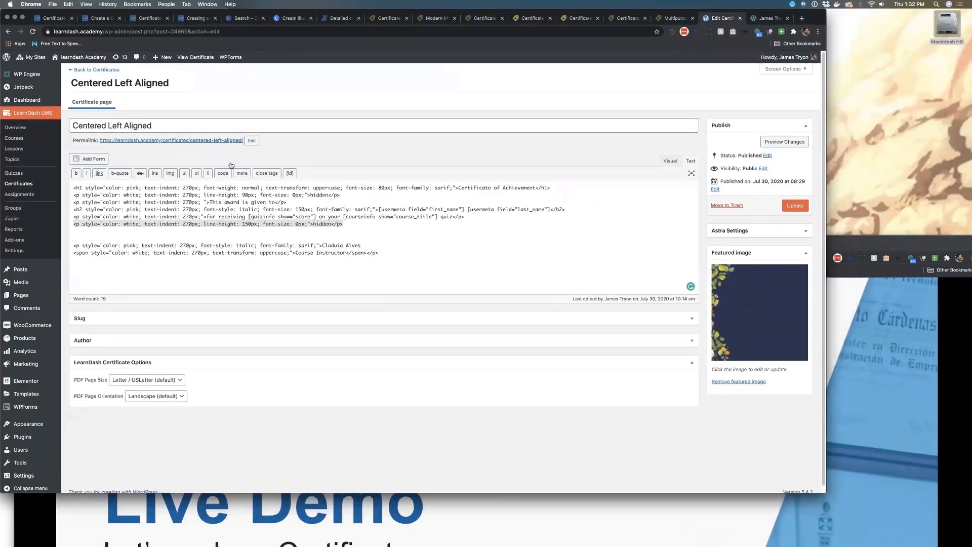
double_click(825, 492)
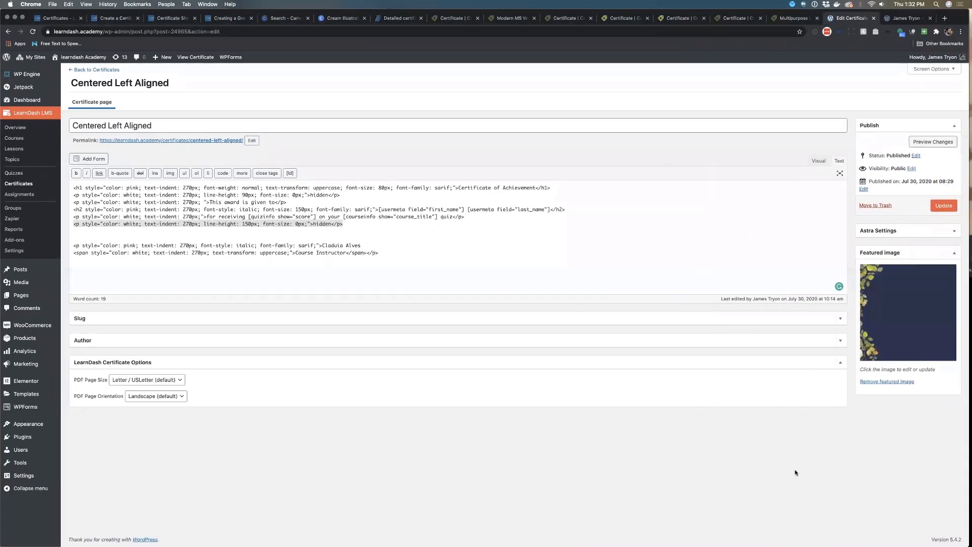
left_click(19, 183)
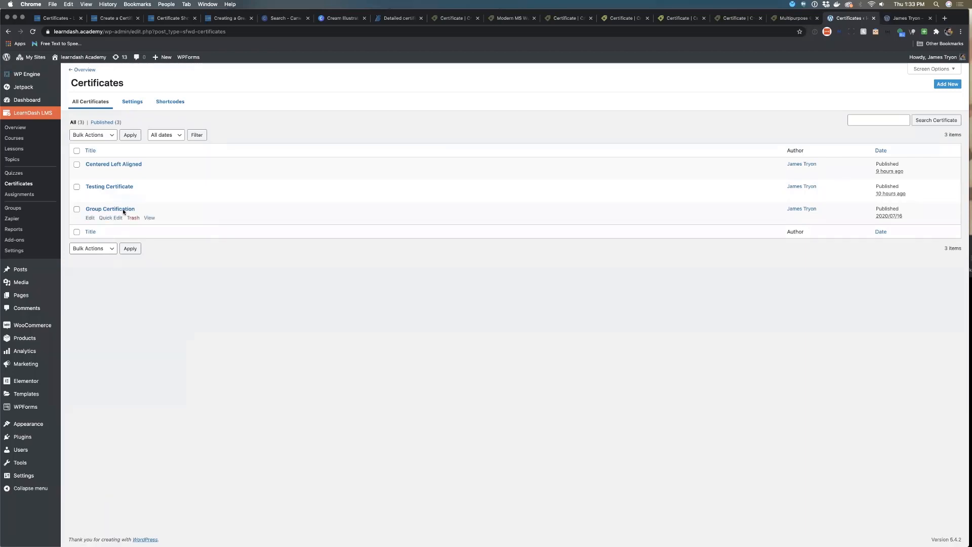
left_click(122, 188)
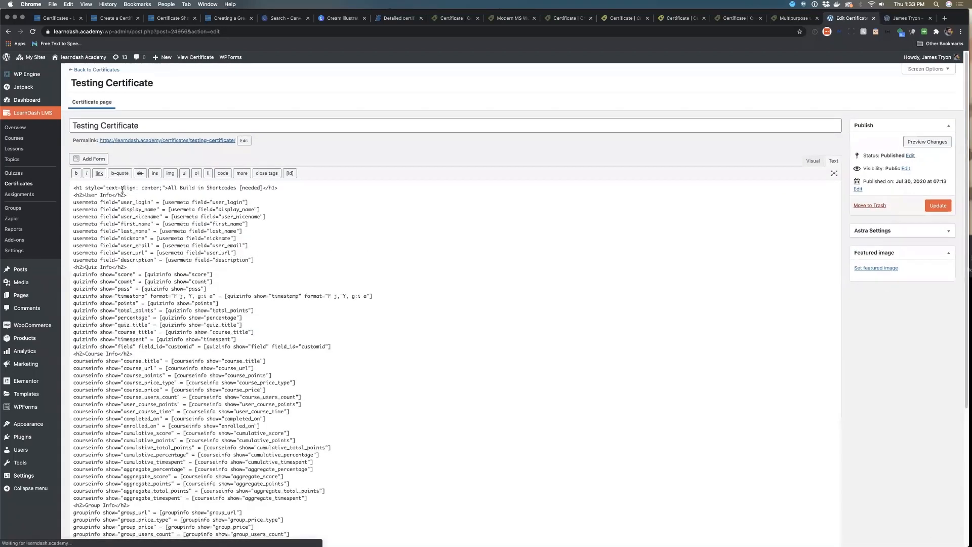
Switch back and forth between the Visual and Text editor views of the certificate content
left_click(807, 162)
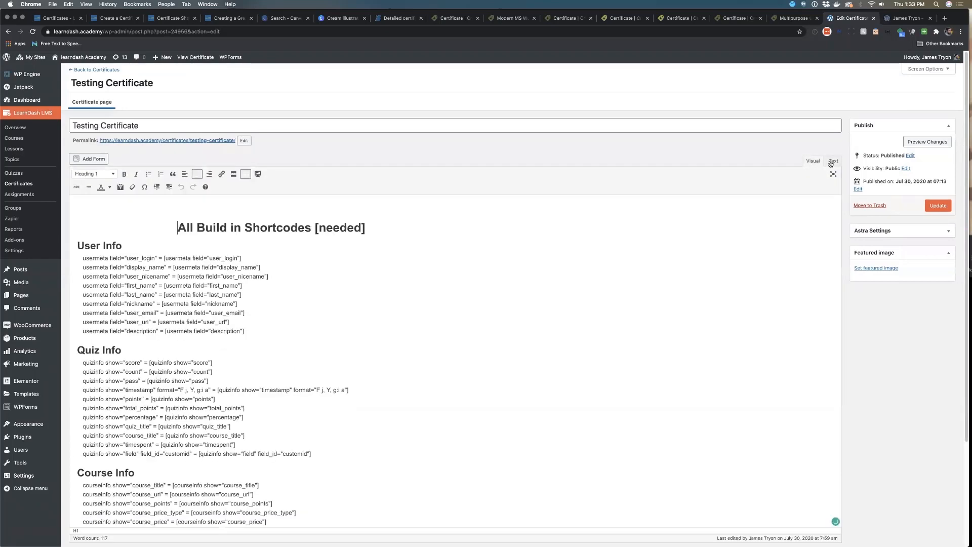
left_click(831, 162)
left_click(814, 162)
left_click(830, 162)
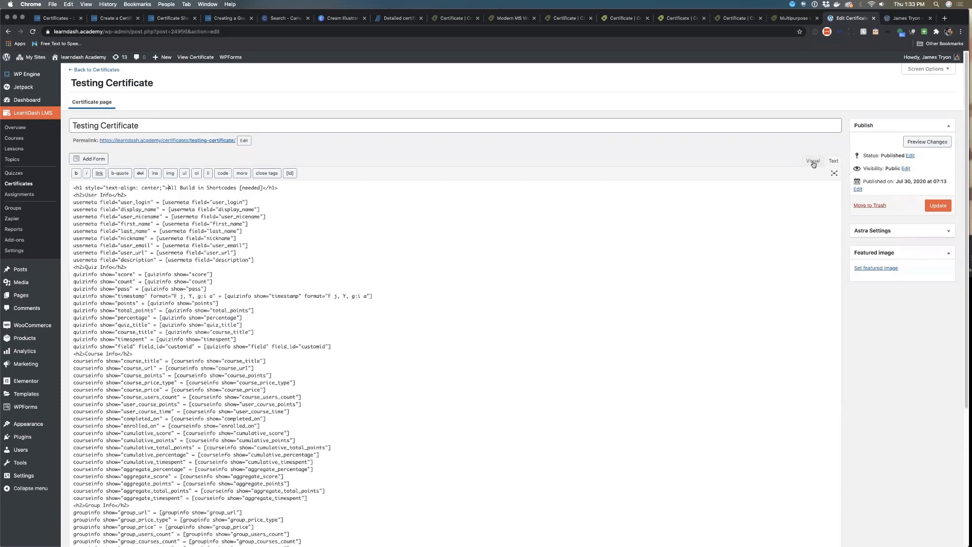
left_click(813, 162)
left_click(831, 162)
left_click(155, 195)
key("Return")
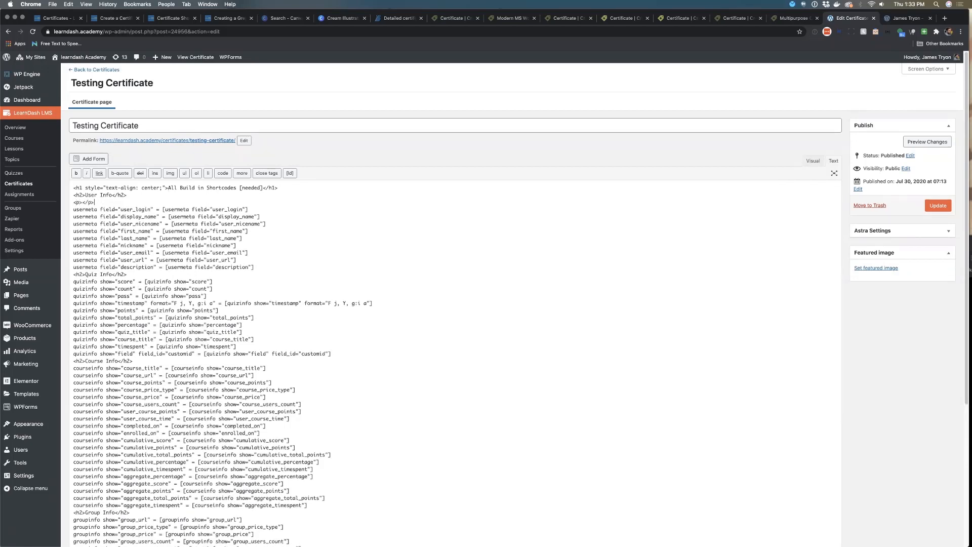
left_click(813, 160)
left_click(834, 161)
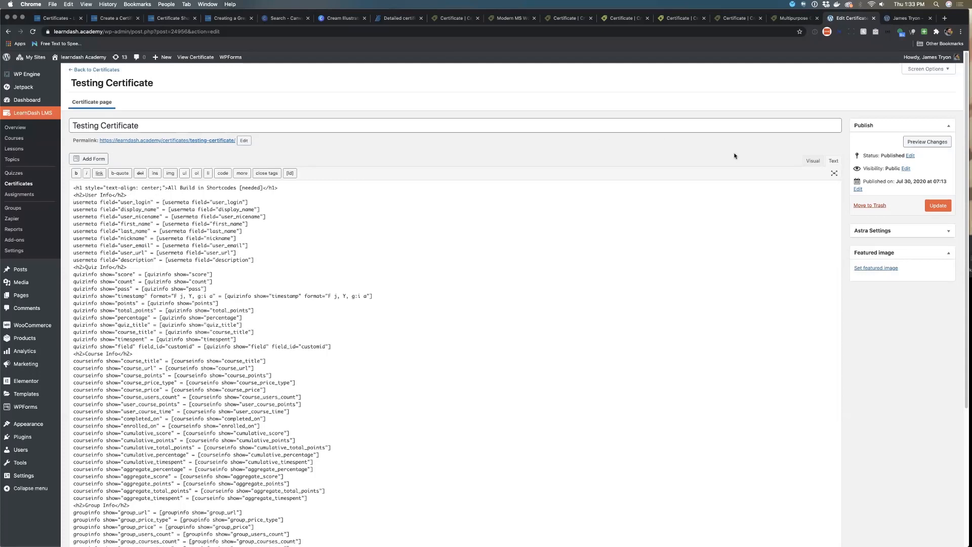
Browse the Course Info, Group Info, Quiz Info and User meta options of the LearnDash Shortcodes dialog, then close it
left_click(813, 161)
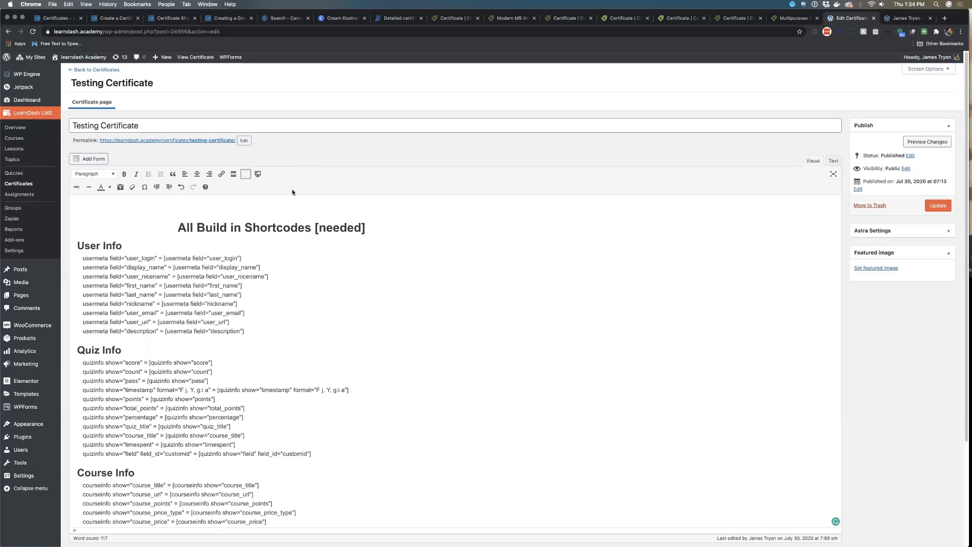
left_click(258, 174)
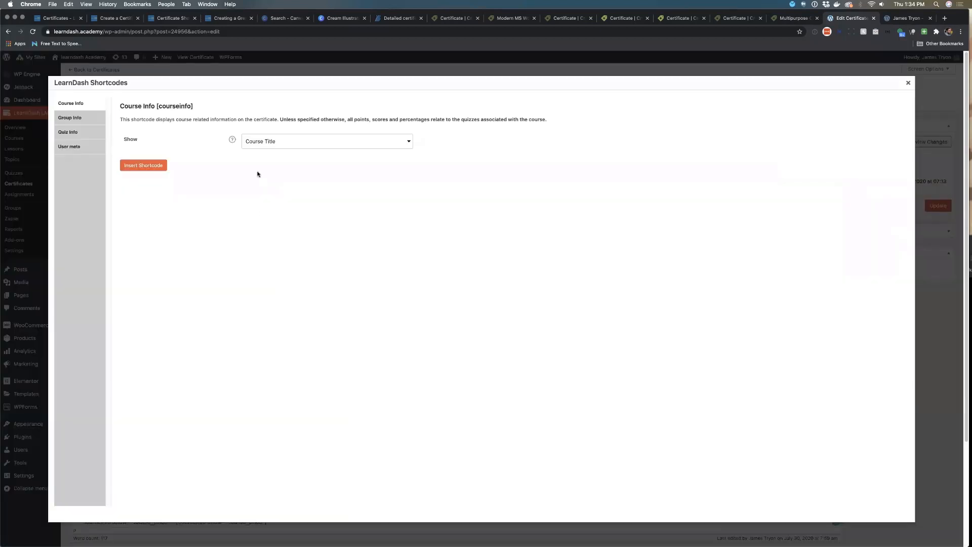
left_click(86, 122)
left_click(86, 135)
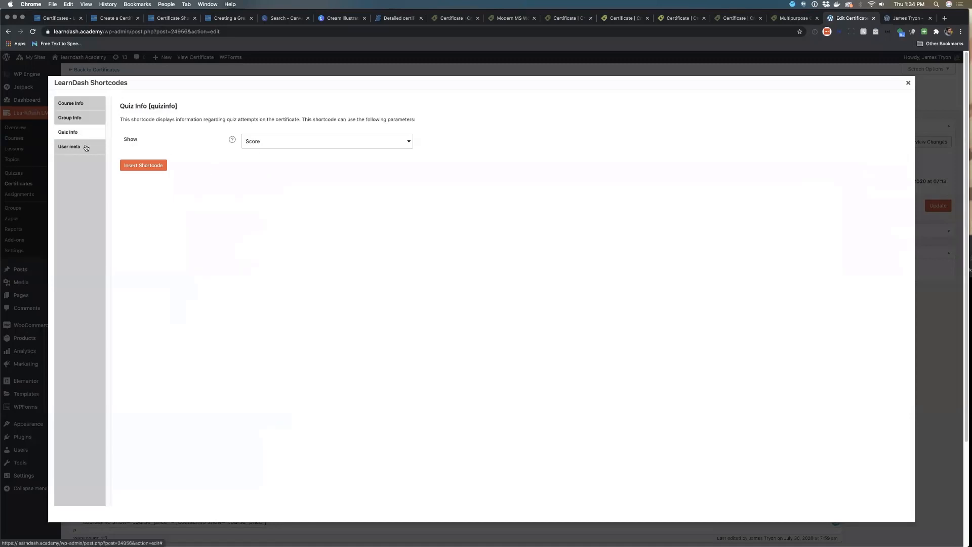
left_click(87, 147)
left_click(84, 107)
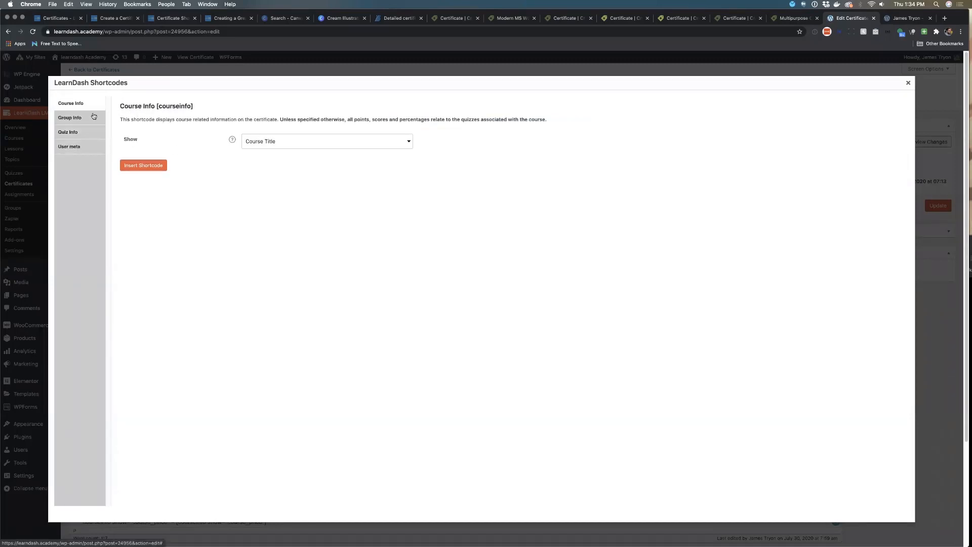
left_click(267, 141)
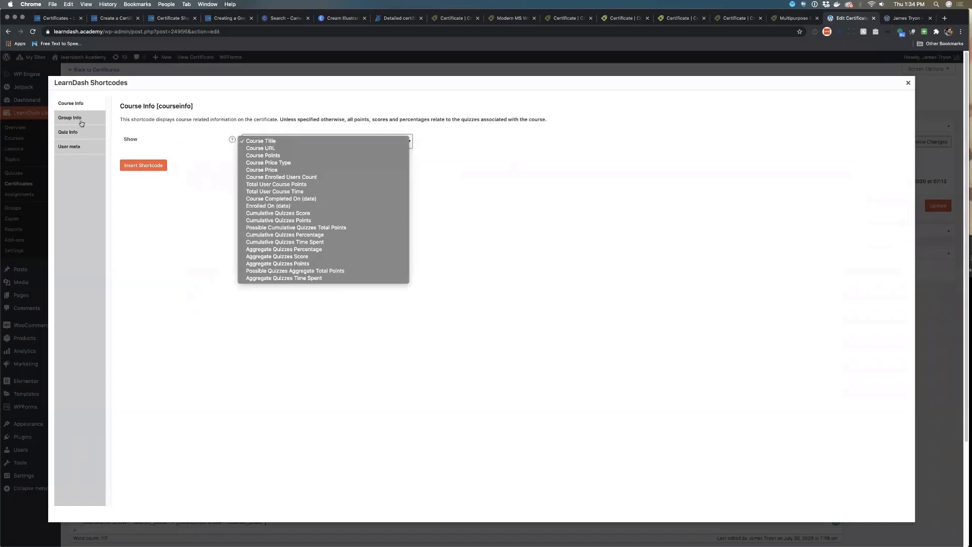
left_click(82, 138)
left_click(82, 136)
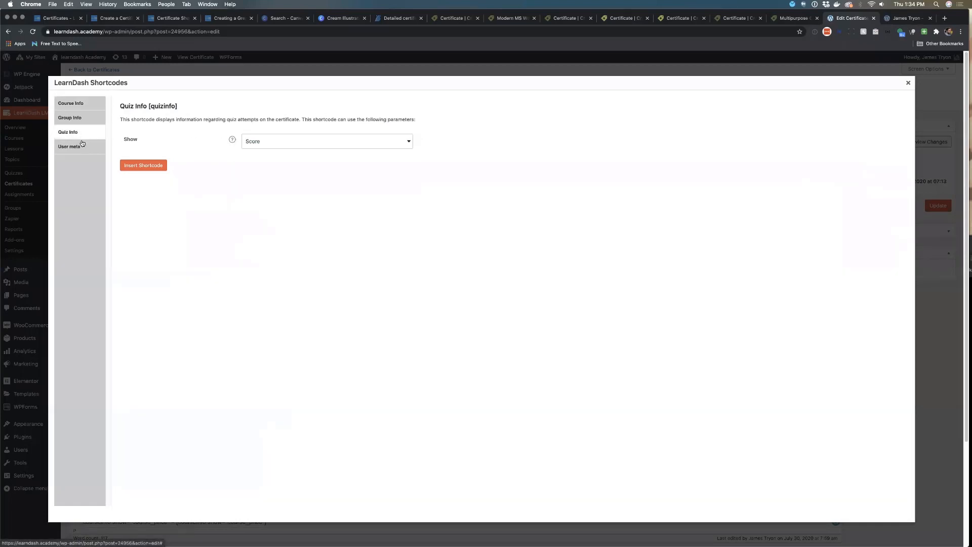
left_click(82, 146)
left_click(284, 143)
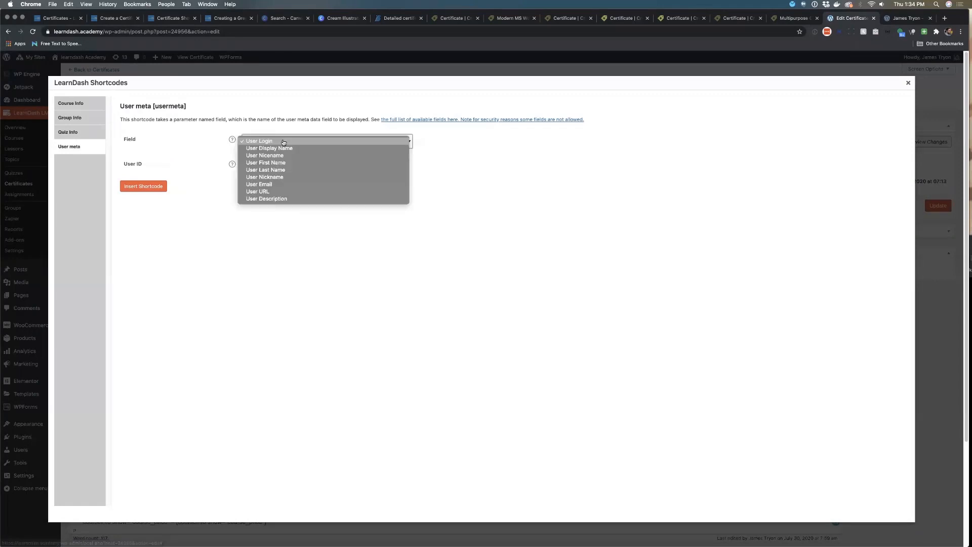
left_click(186, 136)
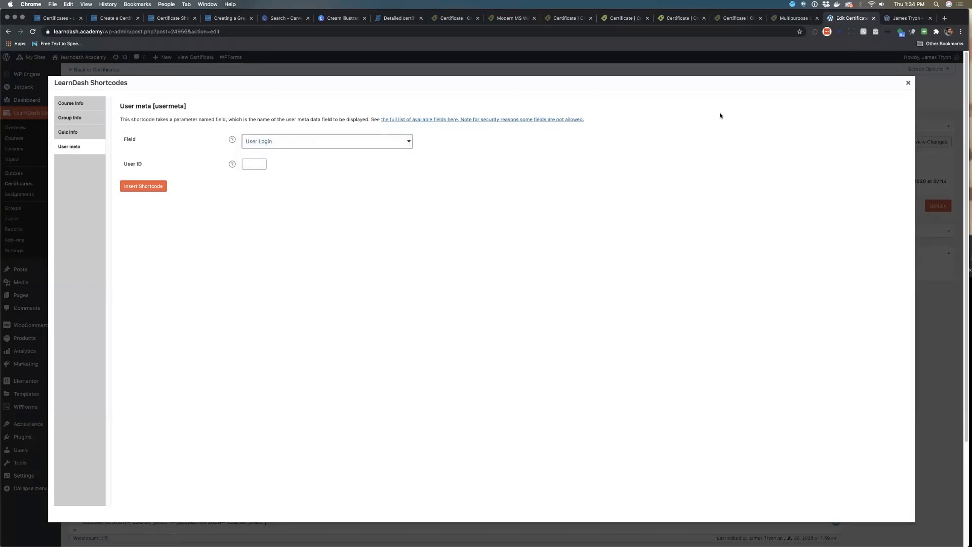
left_click(907, 83)
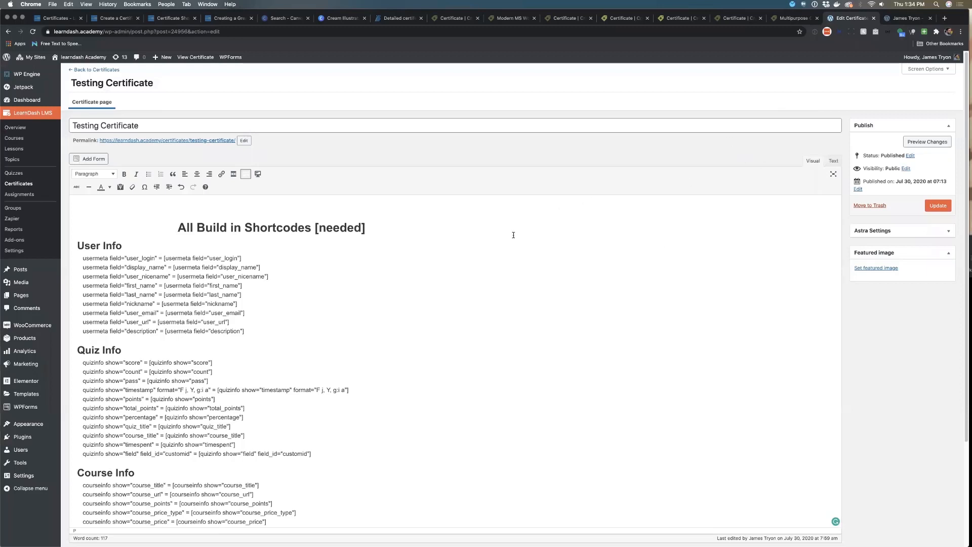
Switch to the Text view and scroll through the certificate's shortcode markup
left_click(834, 161)
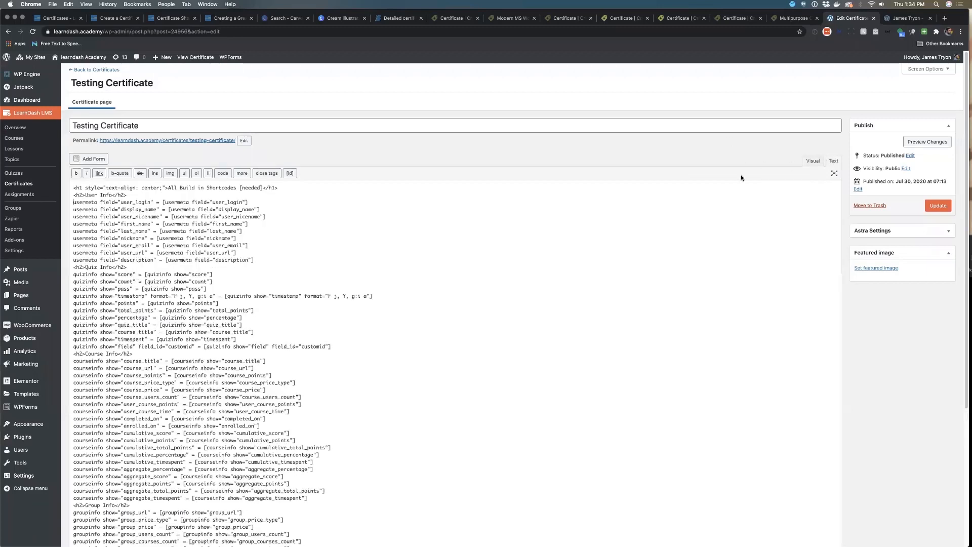
scroll(615, 306, "down", 5)
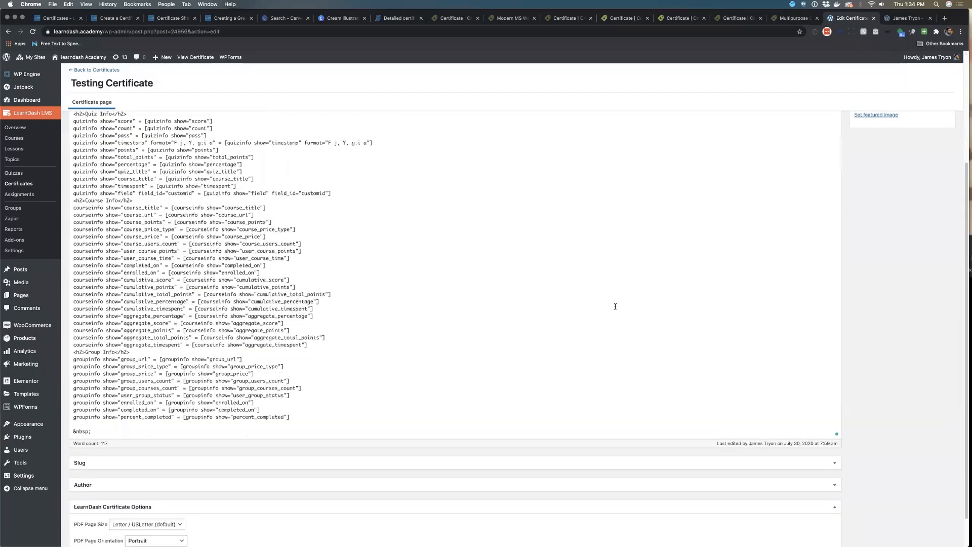
scroll(616, 305, "up", 5)
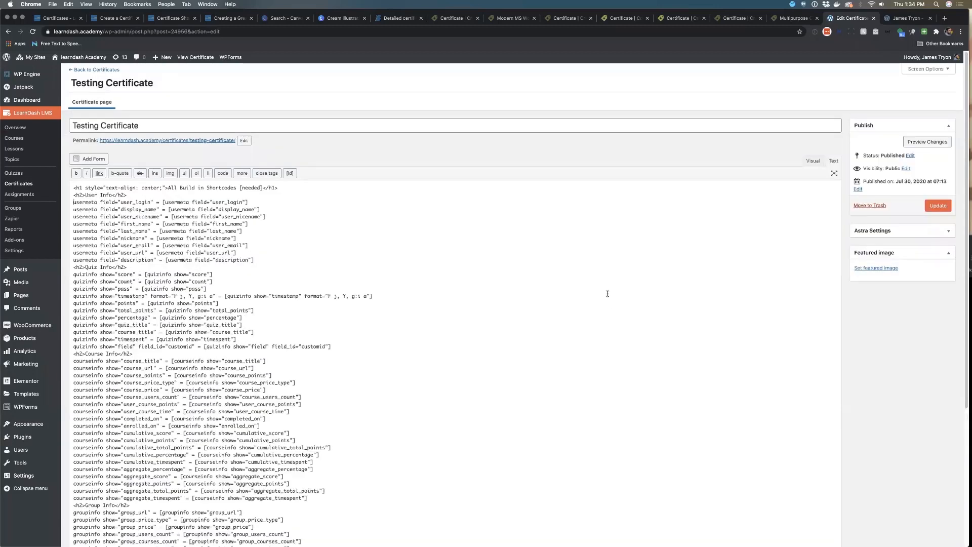
Open the For Testing quiz from the Quizzes list and view its questions
left_click(14, 173, "super")
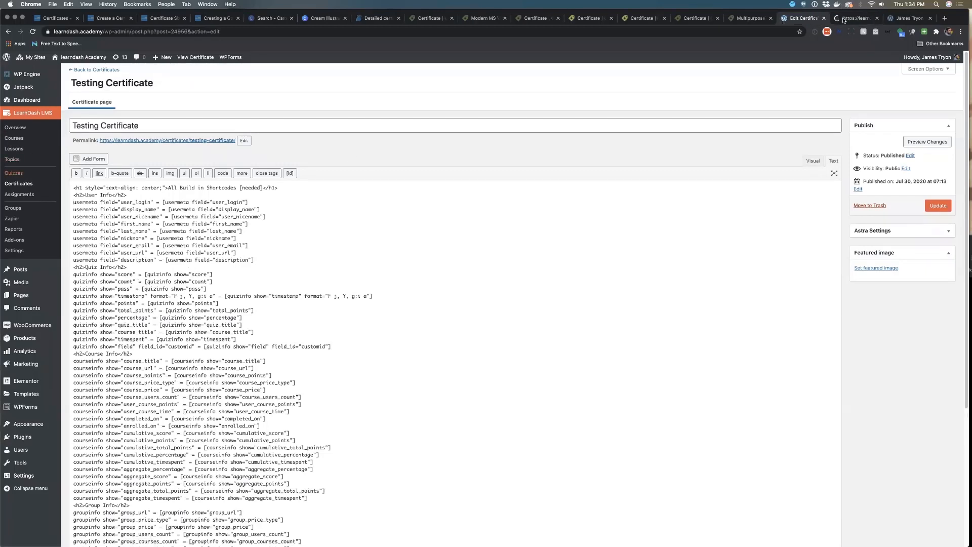
left_click(841, 19)
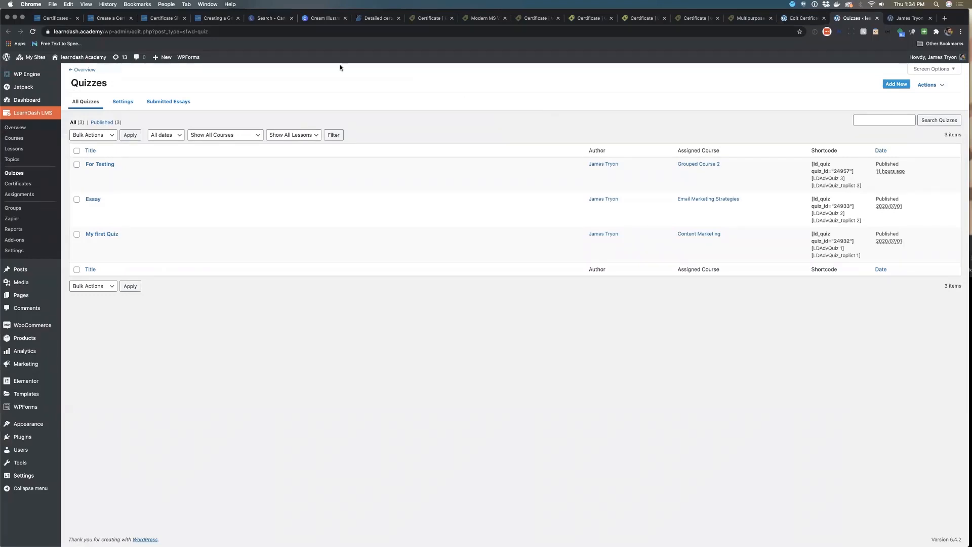
left_click(105, 164)
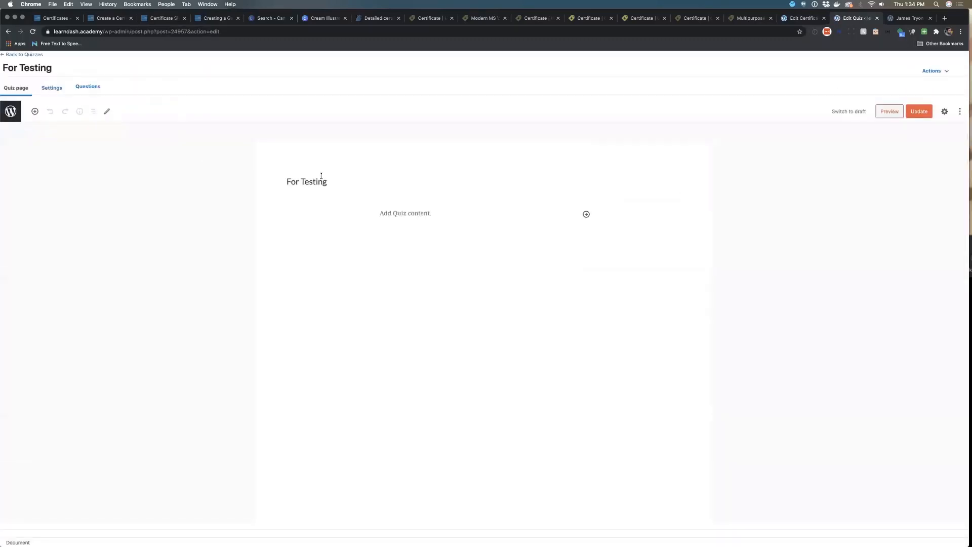
left_click(73, 89)
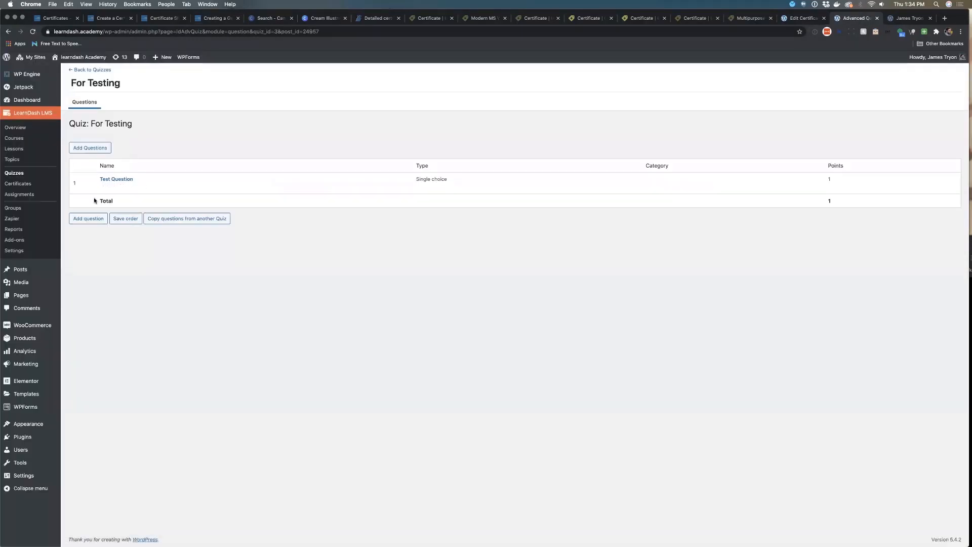
left_click(80, 70)
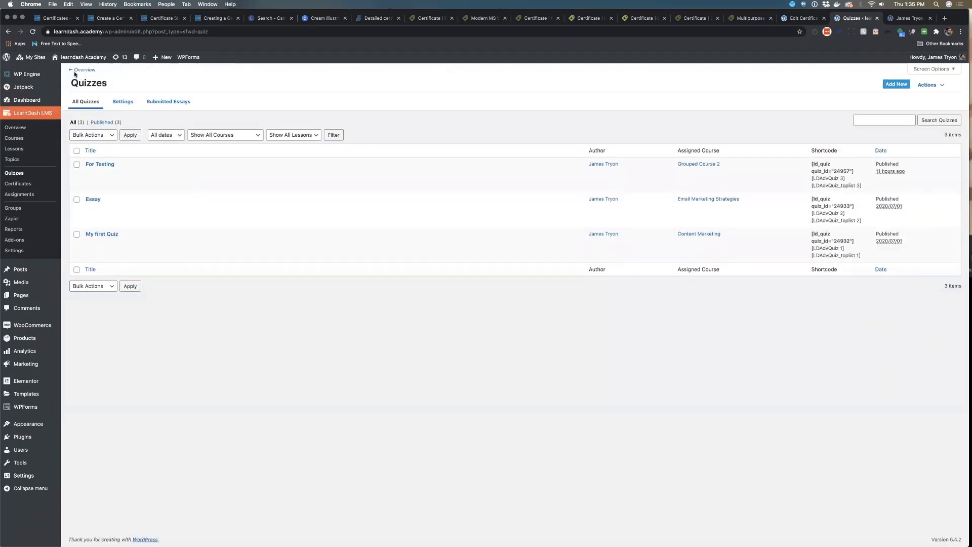
View the For Testing quiz on the site, start it, answer Pick Me! and finish the quiz
mouse_move(170, 177)
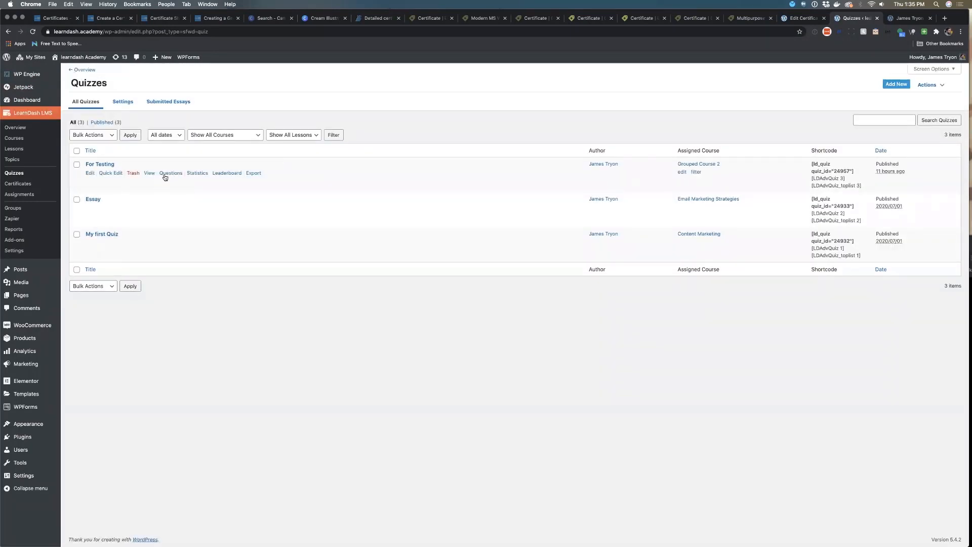
left_click(150, 173)
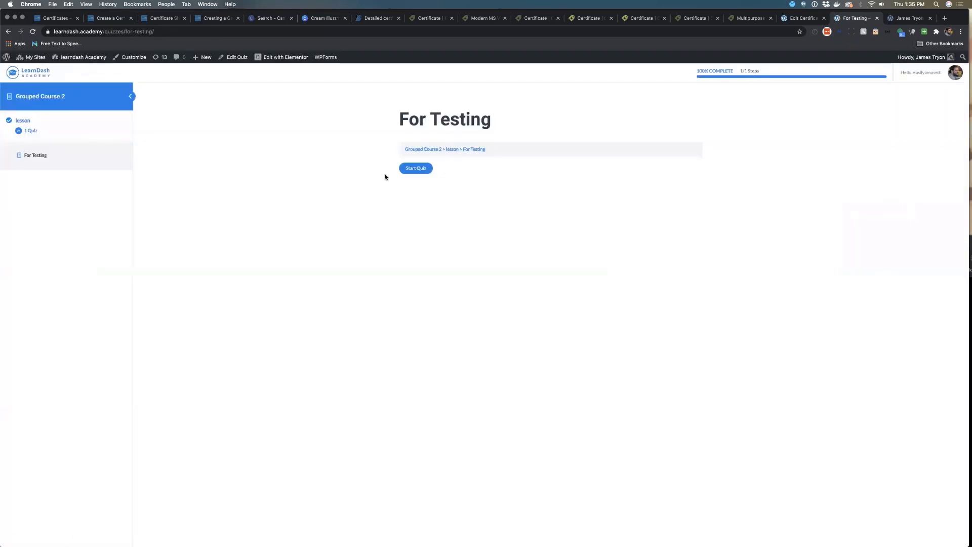
left_click(421, 169)
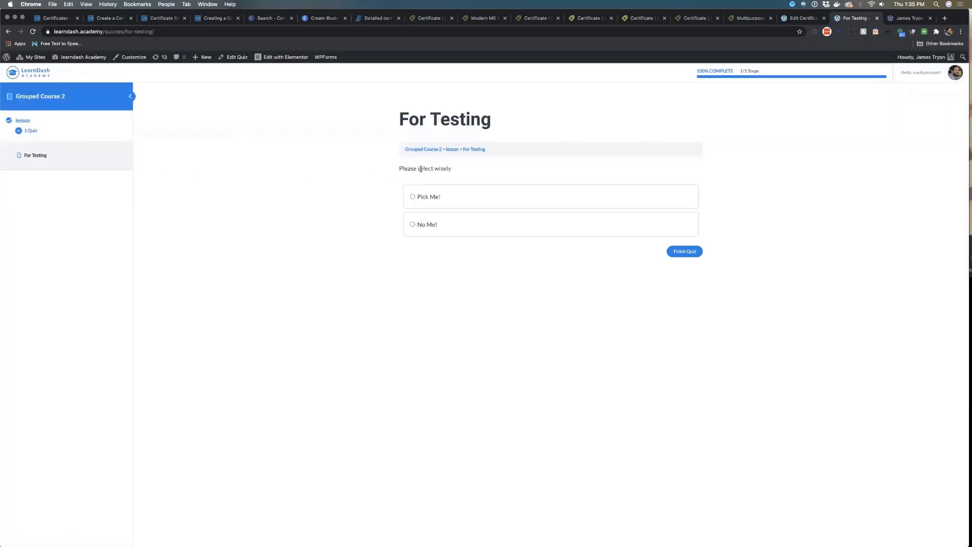
left_click(457, 200)
left_click(696, 250)
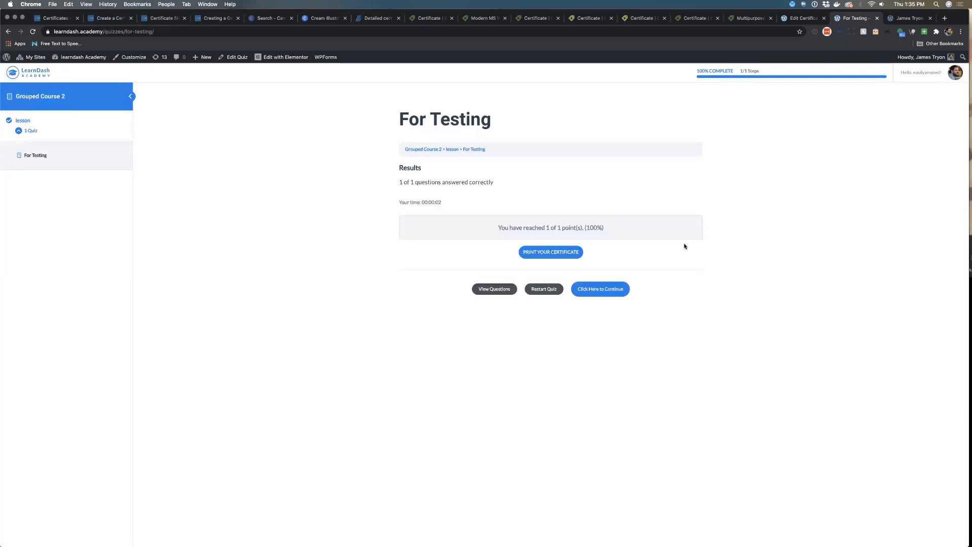
Print the certificate and scroll through both pages of the generated PDF
left_click(561, 253)
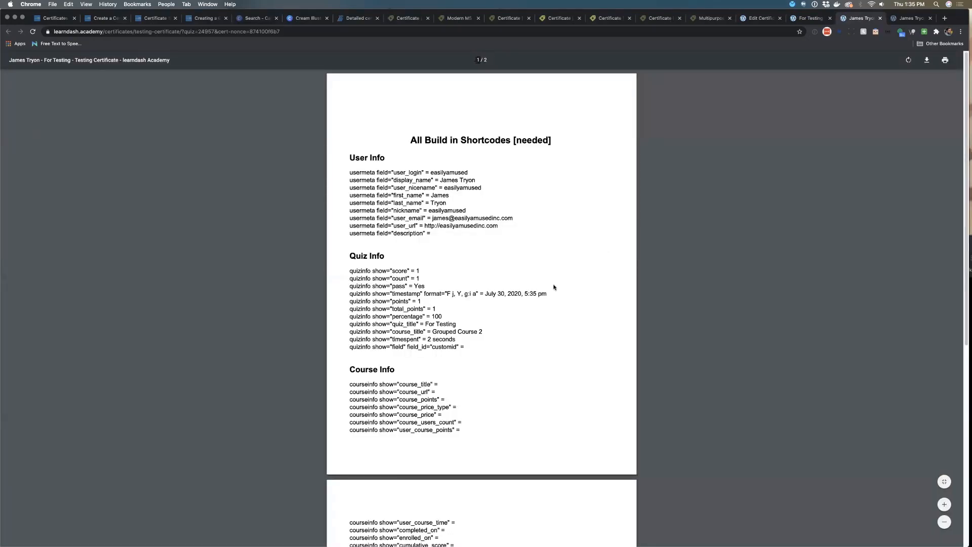
scroll(544, 300, "down", 7)
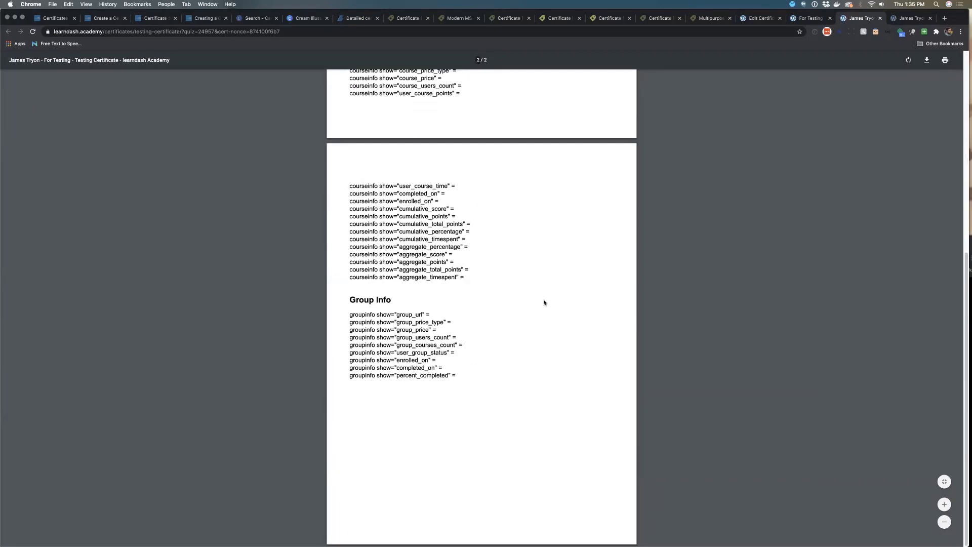
scroll(545, 302, "up", 4)
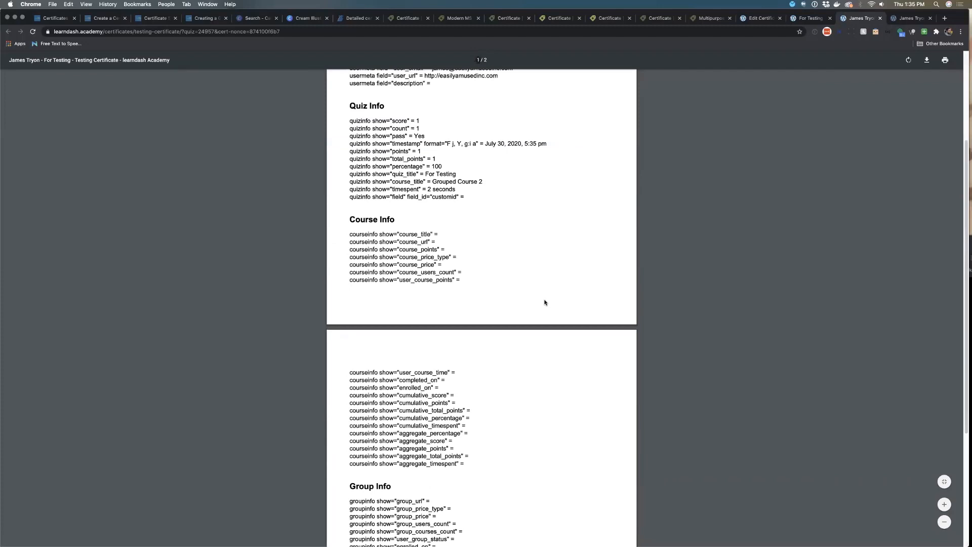
scroll(544, 303, "up", 3)
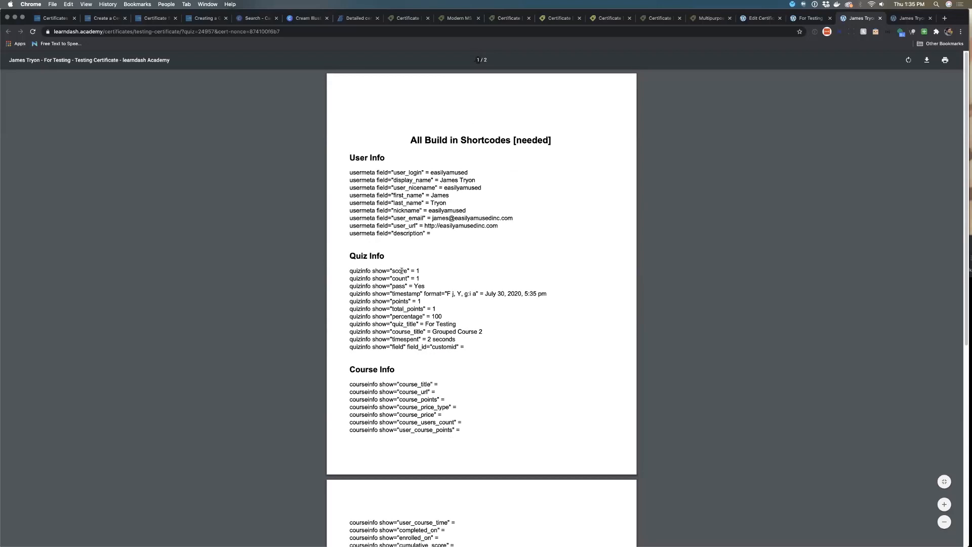
scroll(412, 343, "down", 6)
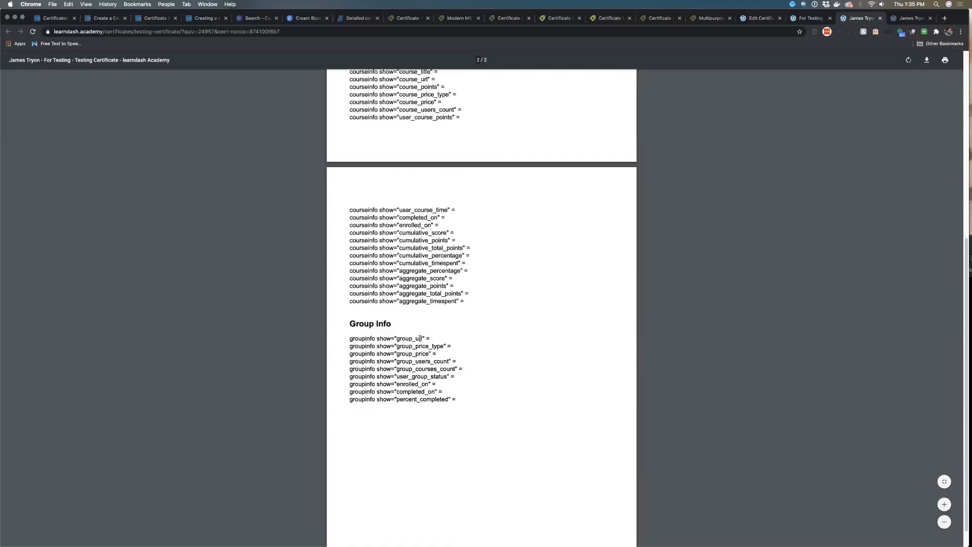
scroll(436, 363, "up", 6)
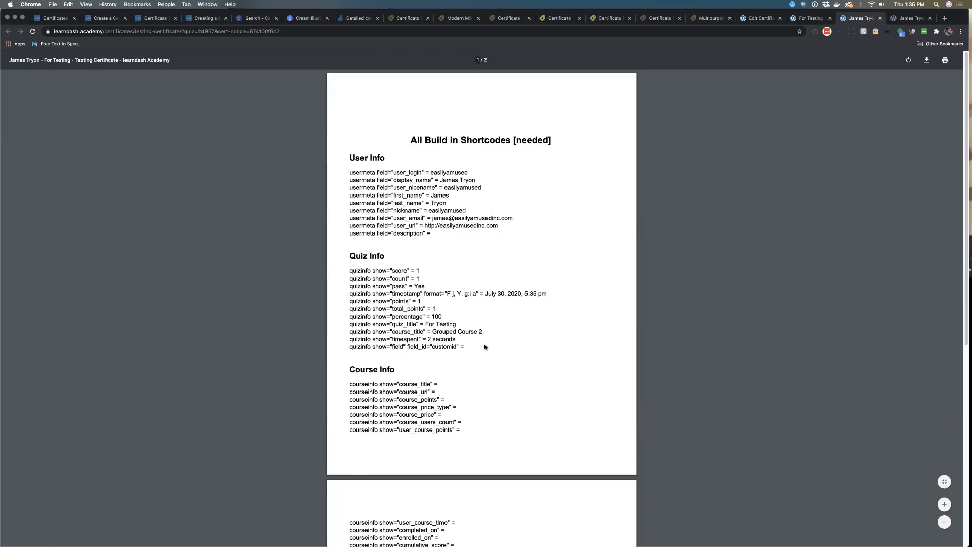
Scroll through the generated certificate PDF and highlight the user_login shortcode line
scroll(510, 348, "down", 3)
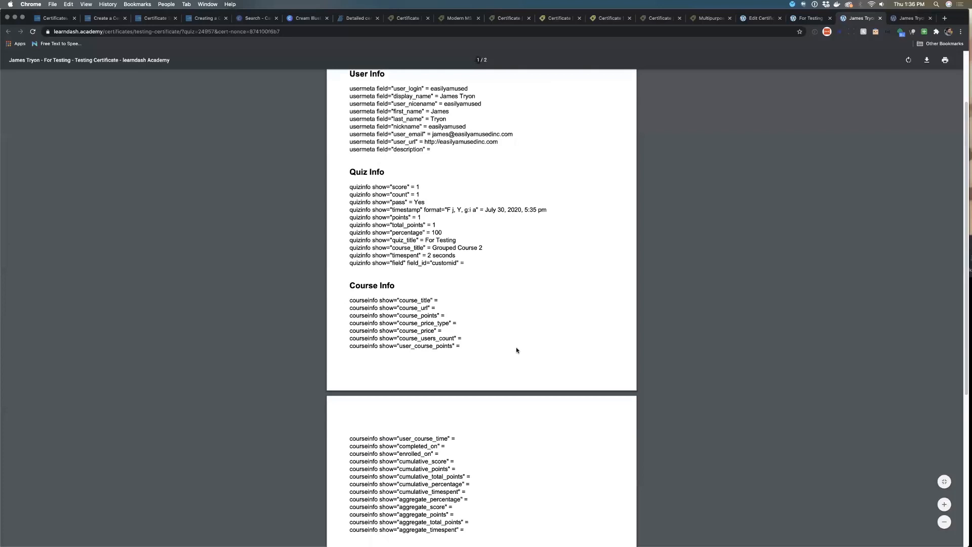
scroll(516, 350, "down", 4)
scroll(517, 350, "down", 3)
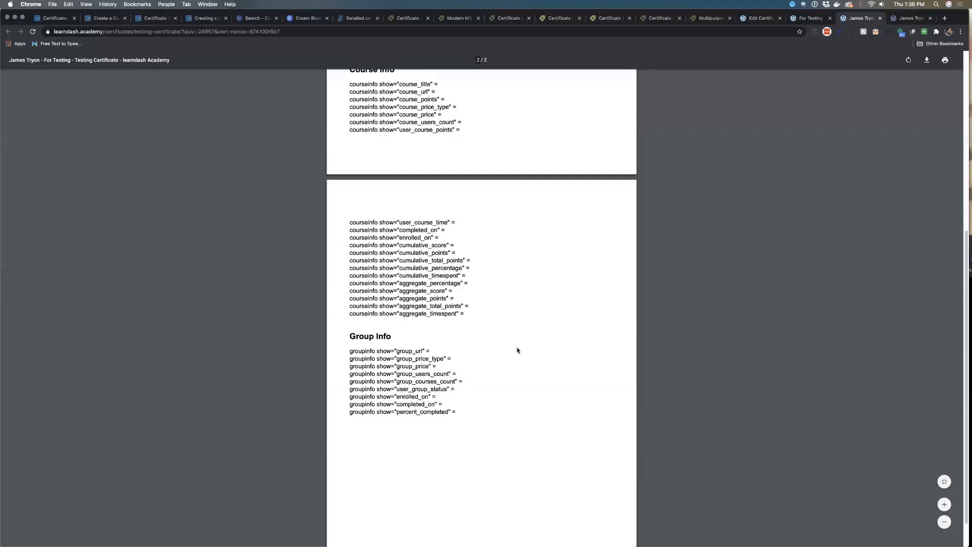
scroll(517, 348, "up", 4)
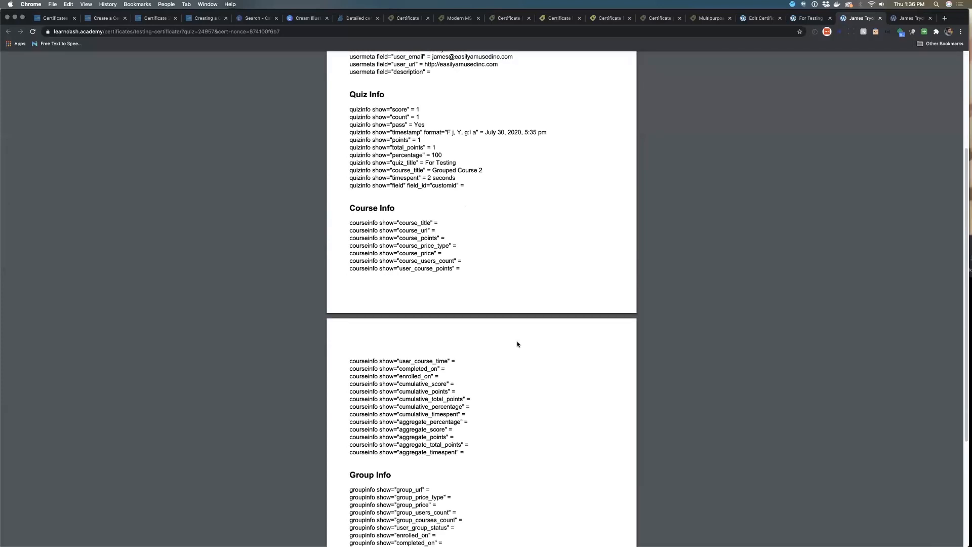
scroll(517, 344, "up", 4)
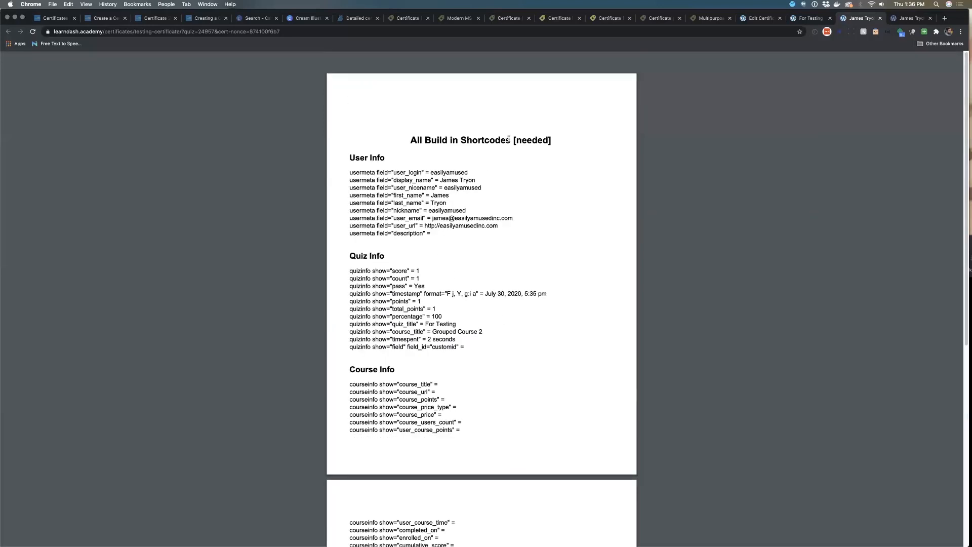
left_click_drag(511, 139, 514, 142)
left_click_drag(350, 171, 431, 173)
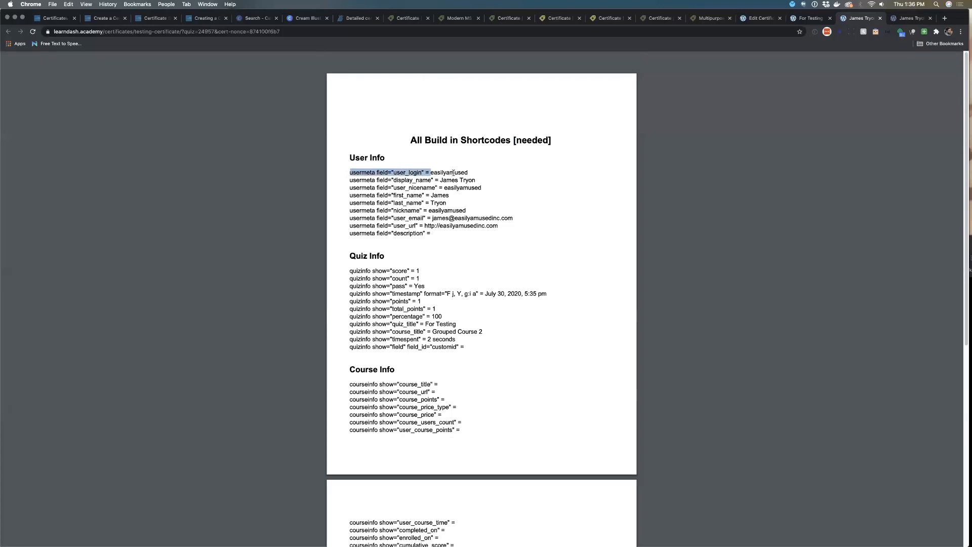
left_click(348, 171)
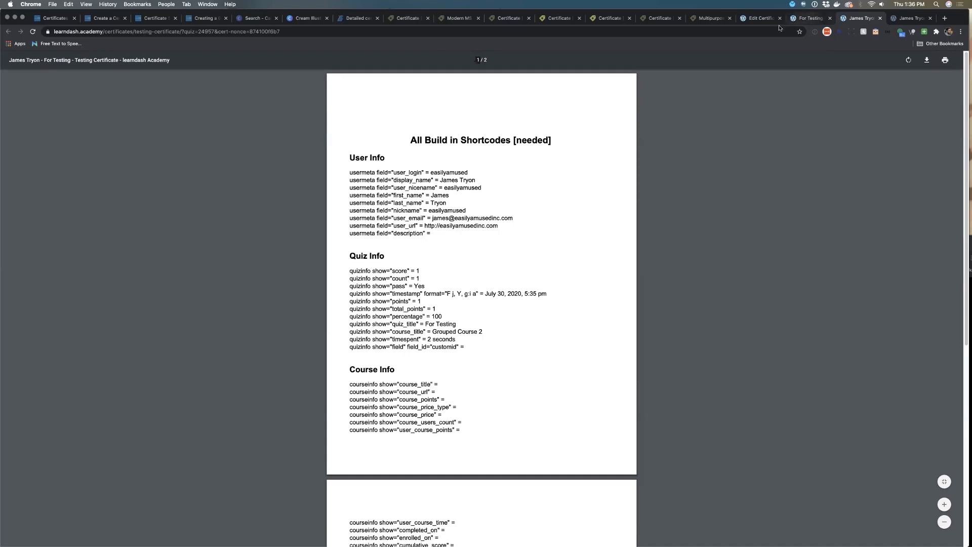
Append the word testing to the User Info heading in the certificate markup and update the certificate
left_click(802, 18)
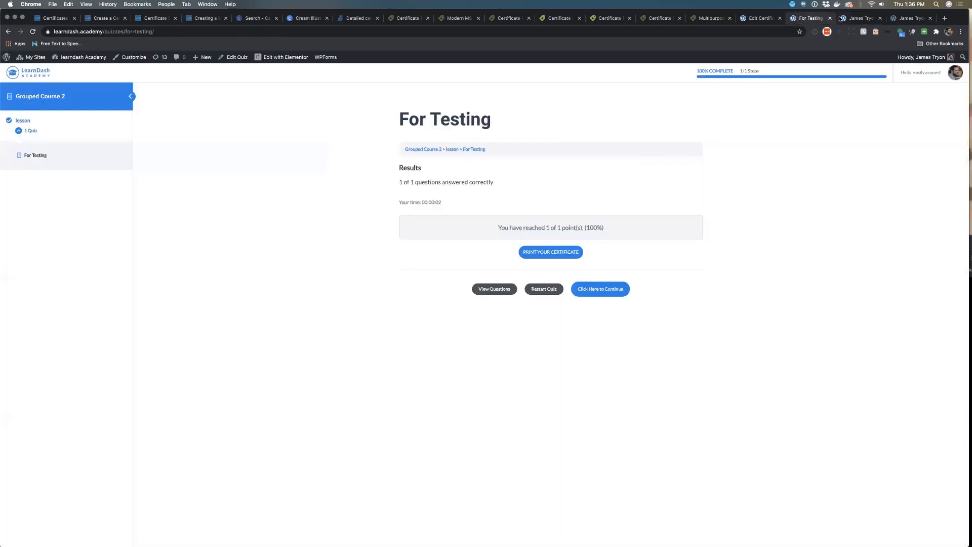
left_click(908, 18)
left_click(768, 19)
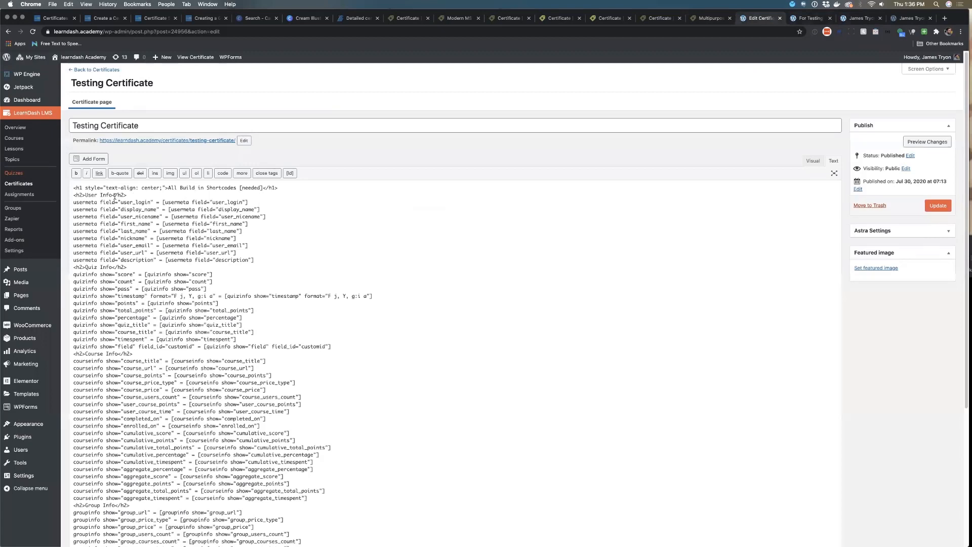
type("testing")
left_click(938, 205)
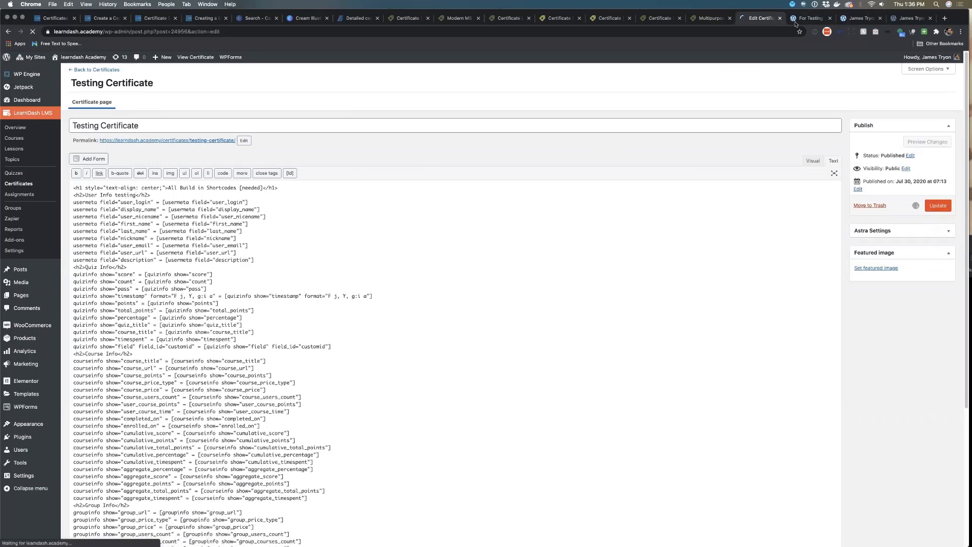
Reload the certificate PDF and highlight the added testing text in the User Info heading
left_click(805, 22)
left_click(854, 20)
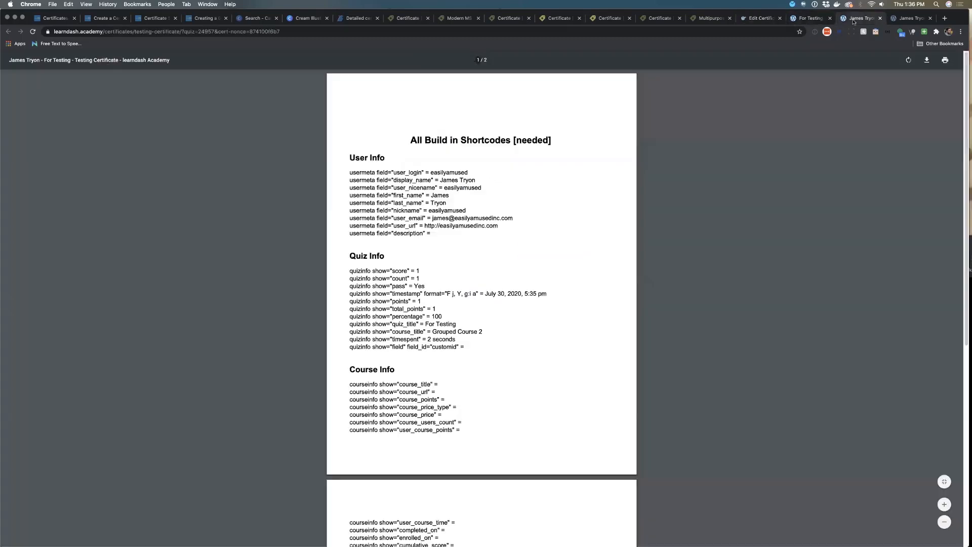
left_click(34, 33)
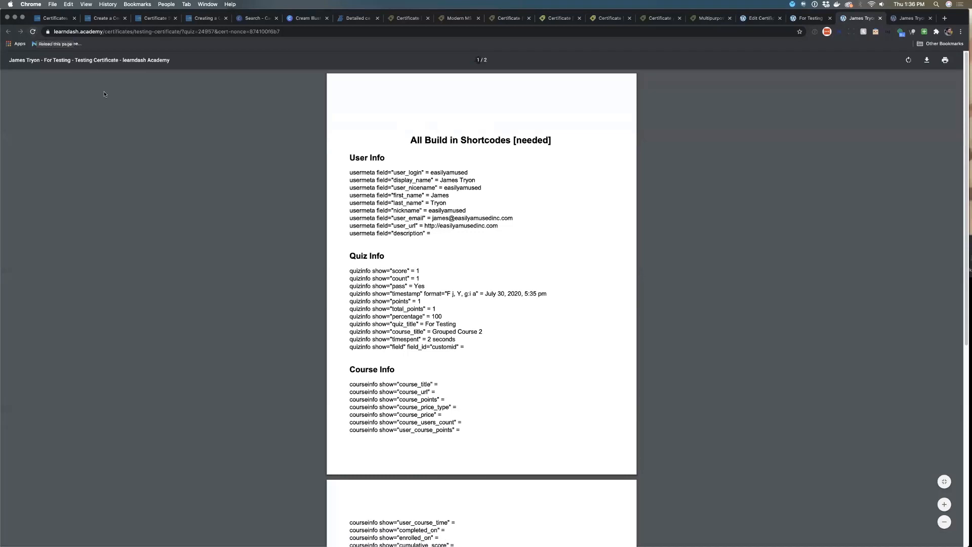
left_click(34, 32)
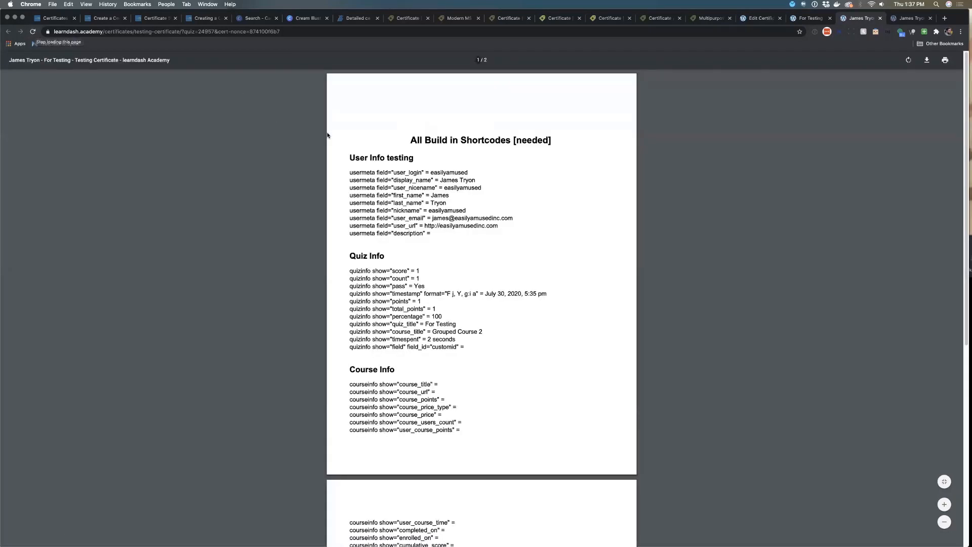
double_click(392, 157)
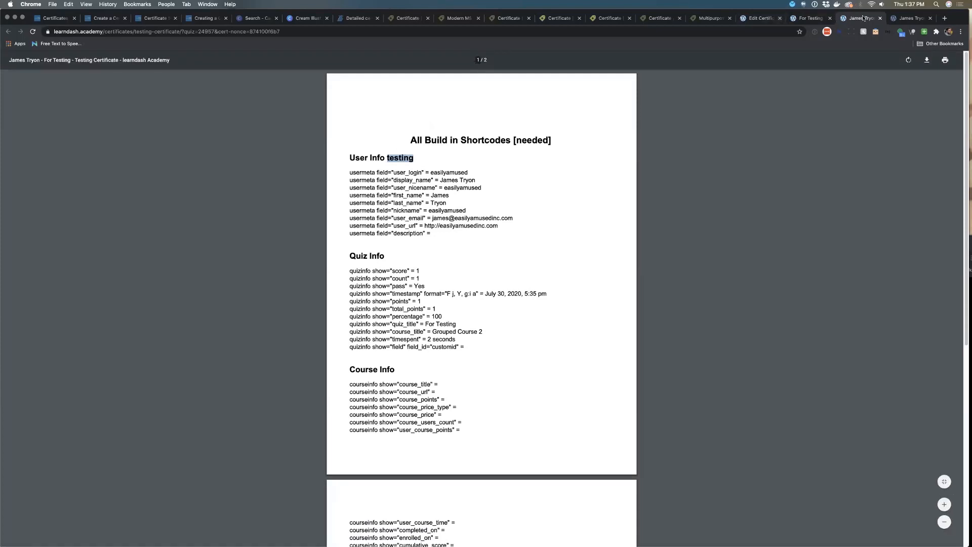
Return to the Quizzes list and scroll through the global quiz Settings page
left_click(879, 18)
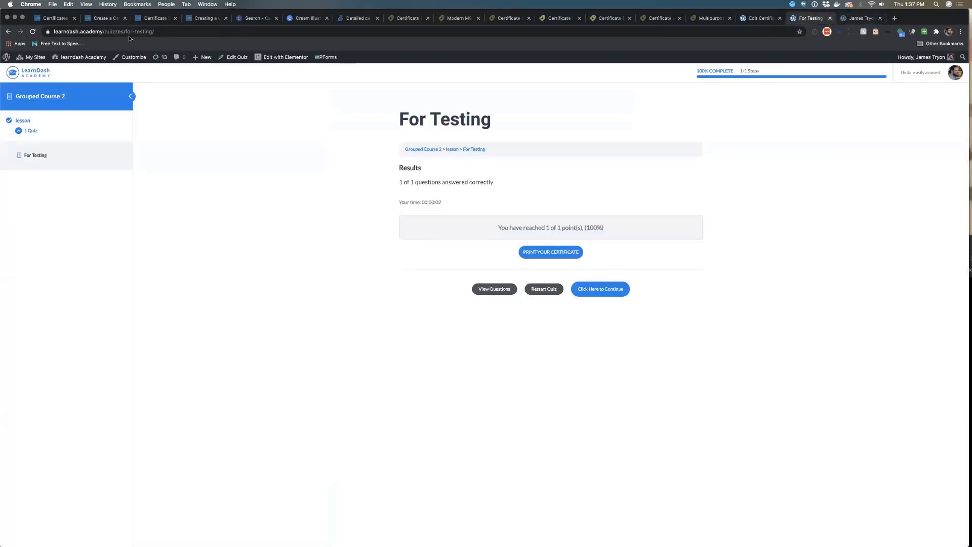
left_click(7, 32)
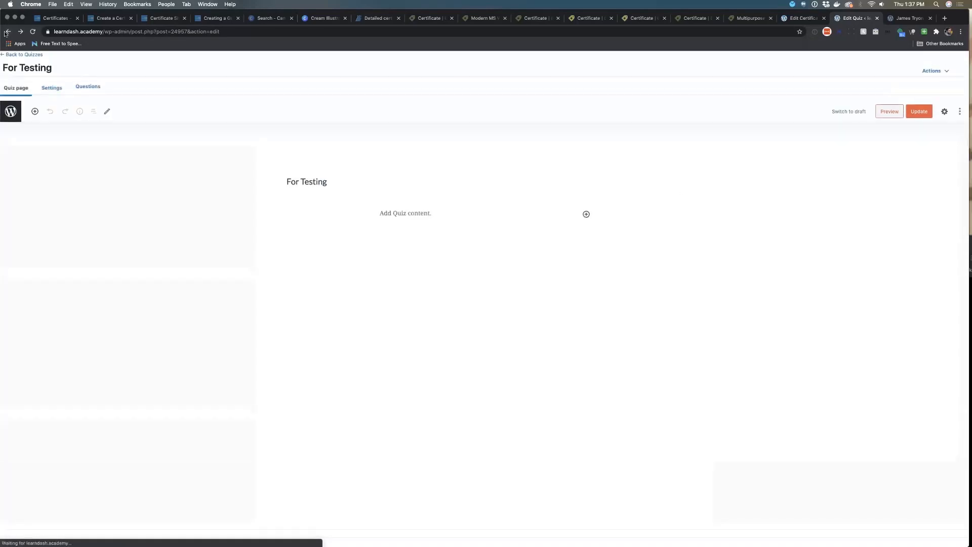
left_click(7, 32)
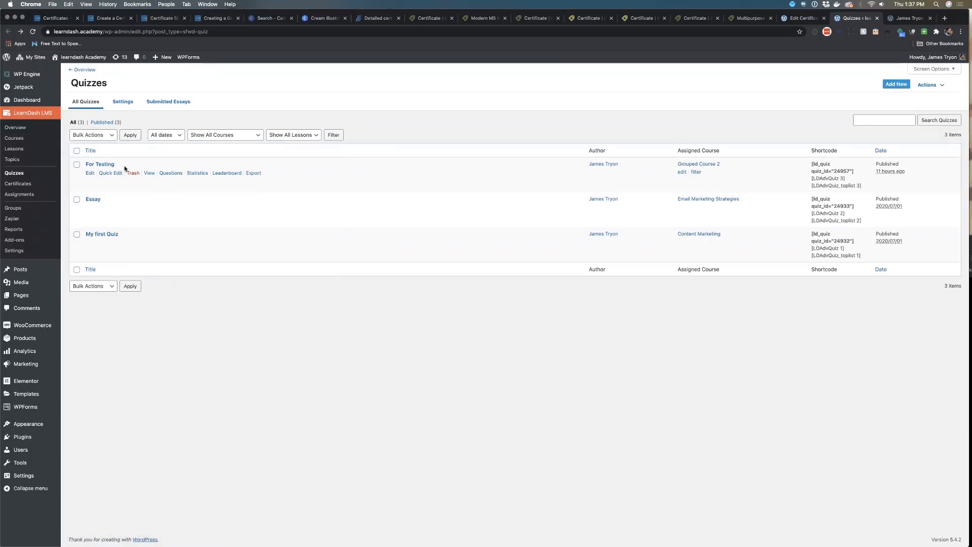
left_click(125, 105)
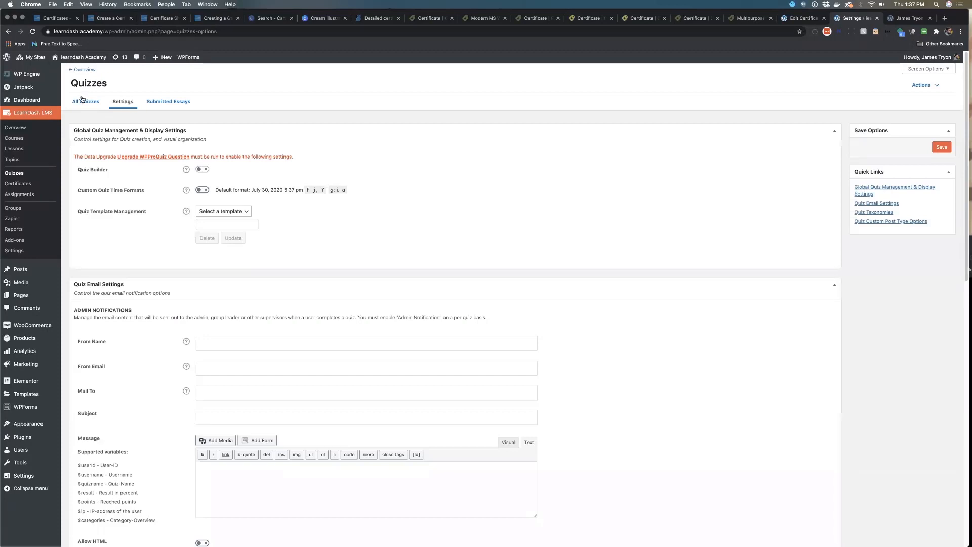
scroll(170, 158, "down", 10)
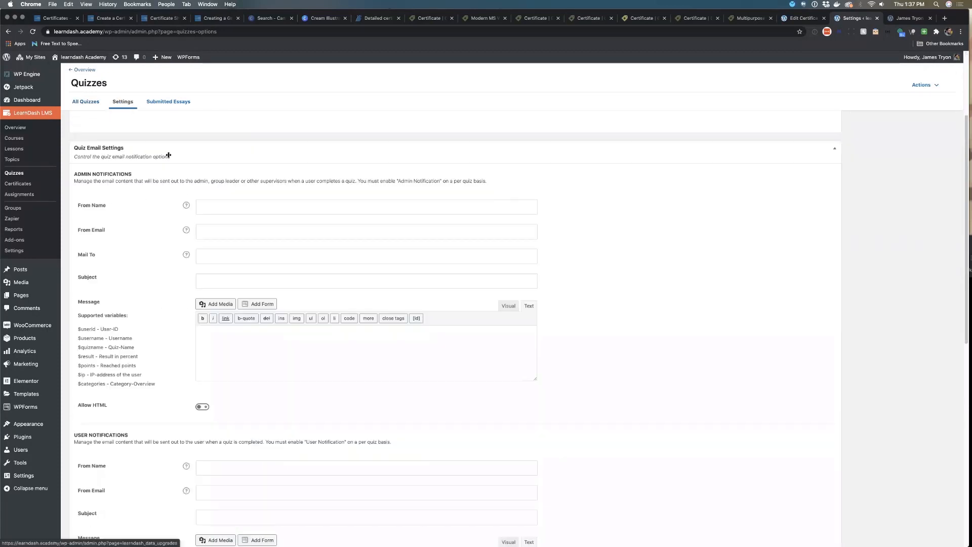
scroll(170, 158, "down", 3)
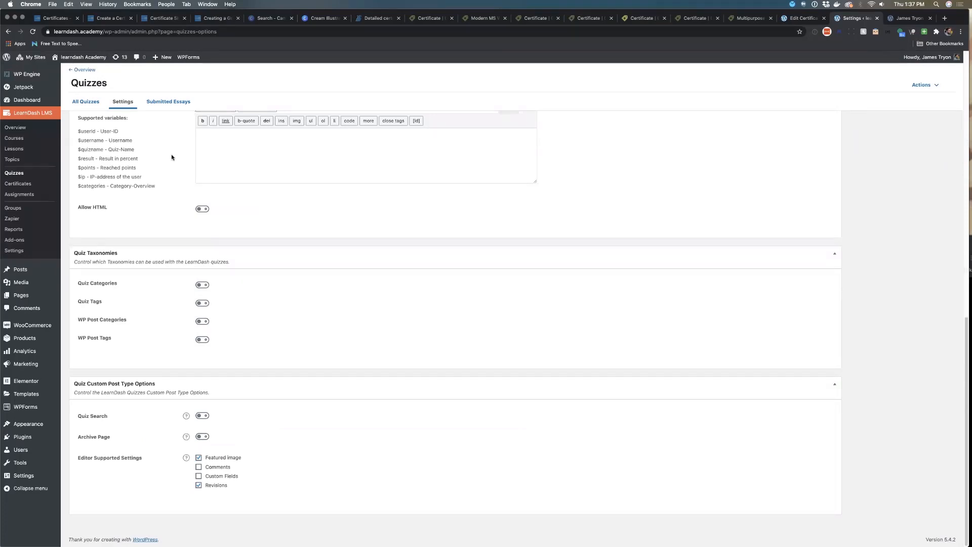
scroll(172, 154, "up", 15)
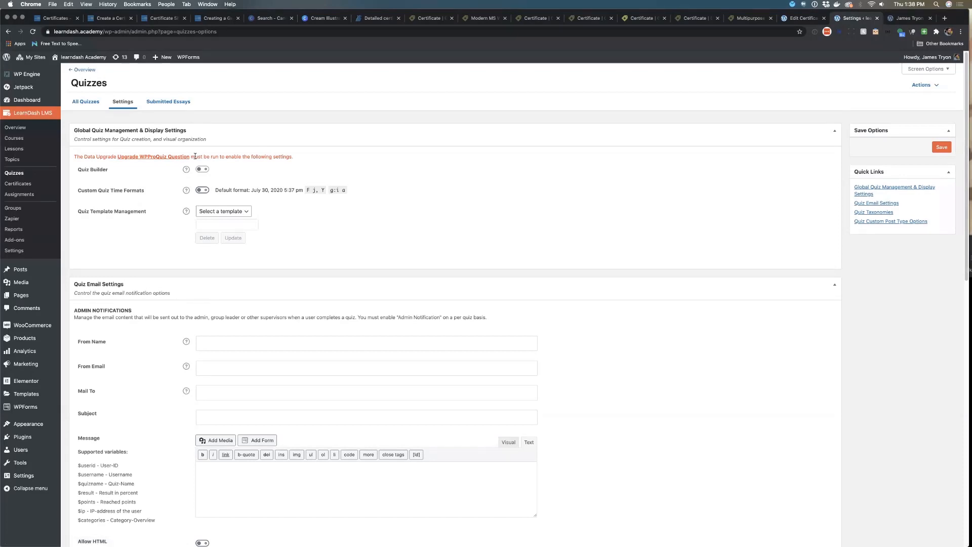
scroll(162, 200, "down", 10)
scroll(163, 201, "down", 5)
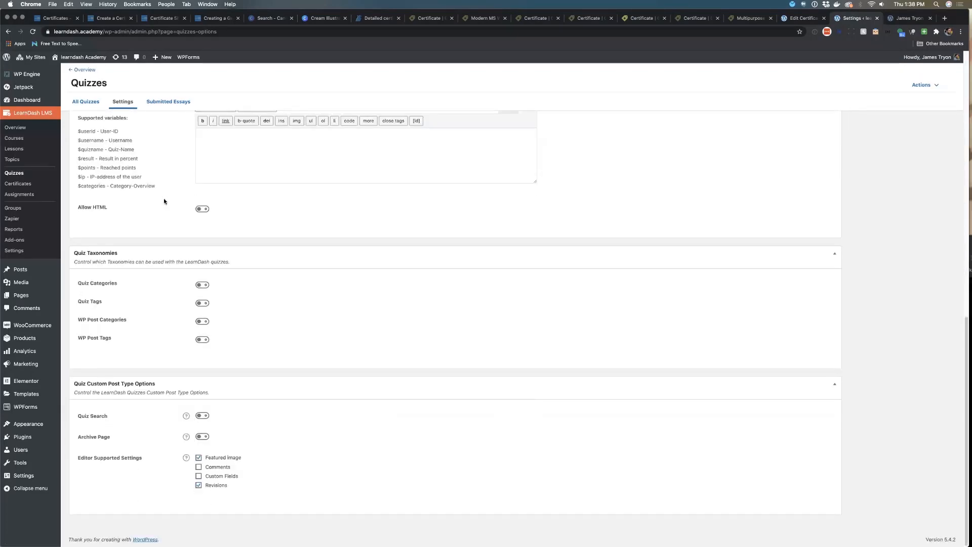
Open the Essay quiz's settings and scroll through its options
left_click(199, 476)
left_click(84, 103)
scroll(135, 175, "up", 10)
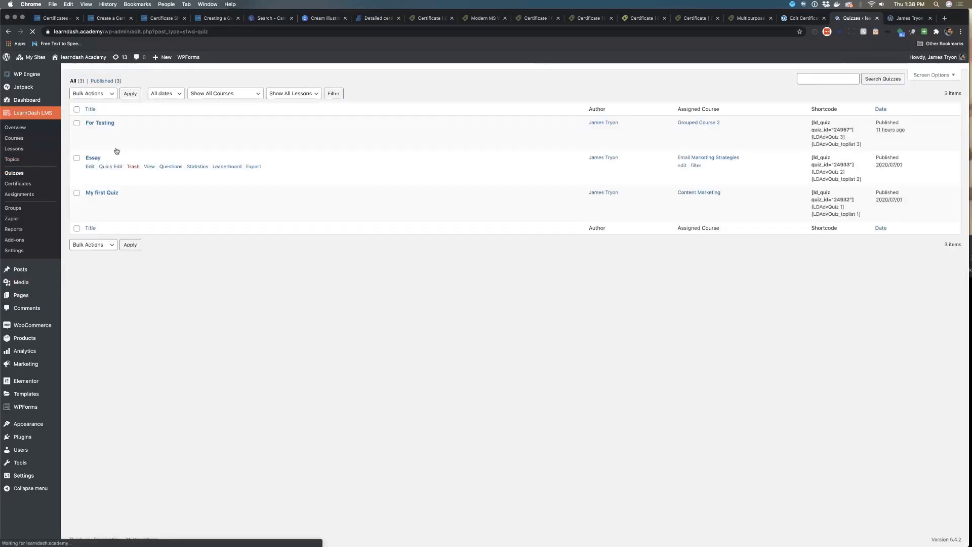
left_click(89, 200)
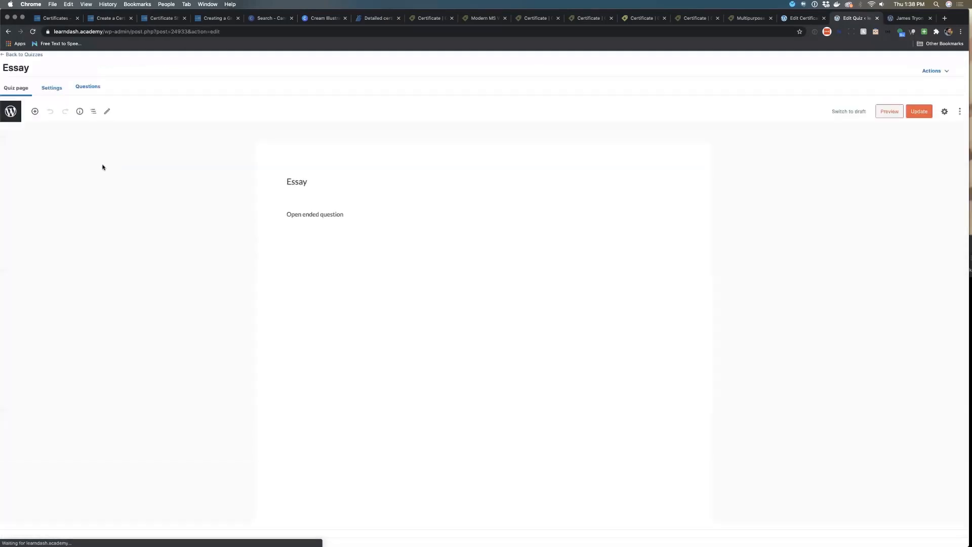
left_click(52, 87)
scroll(183, 283, "down", 15)
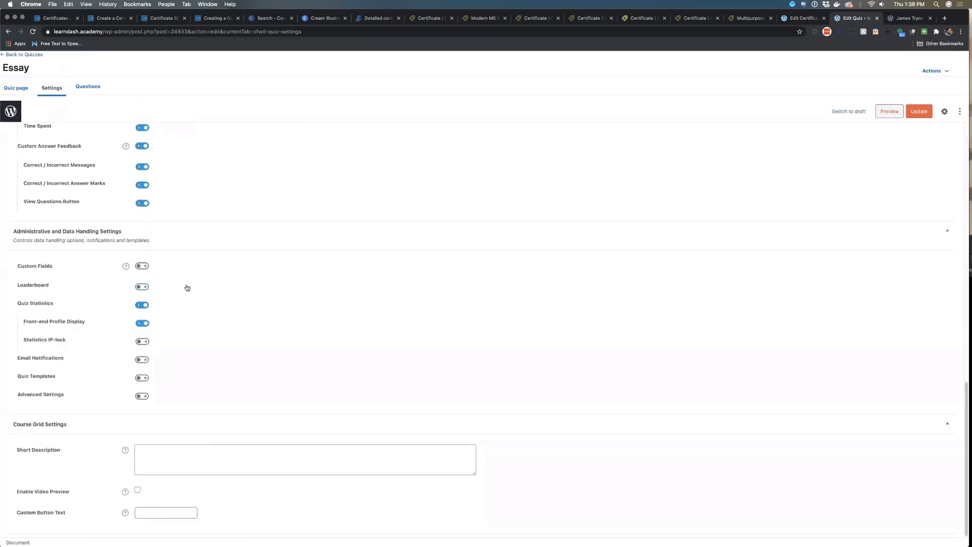
scroll(187, 288, "up", 10)
scroll(172, 251, "up", 2)
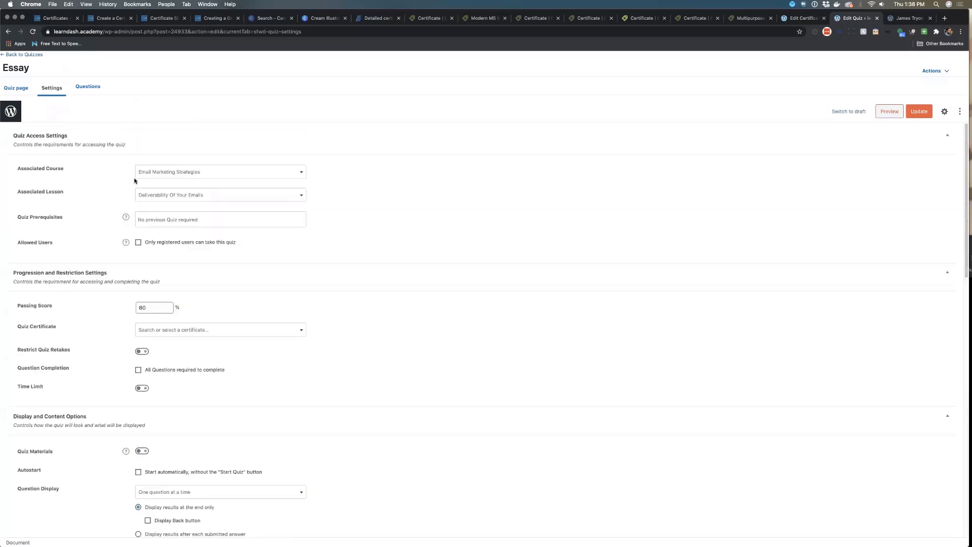
Reopen the Essay quiz settings and browse the Quiz Certificate options without choosing one
left_click(13, 55)
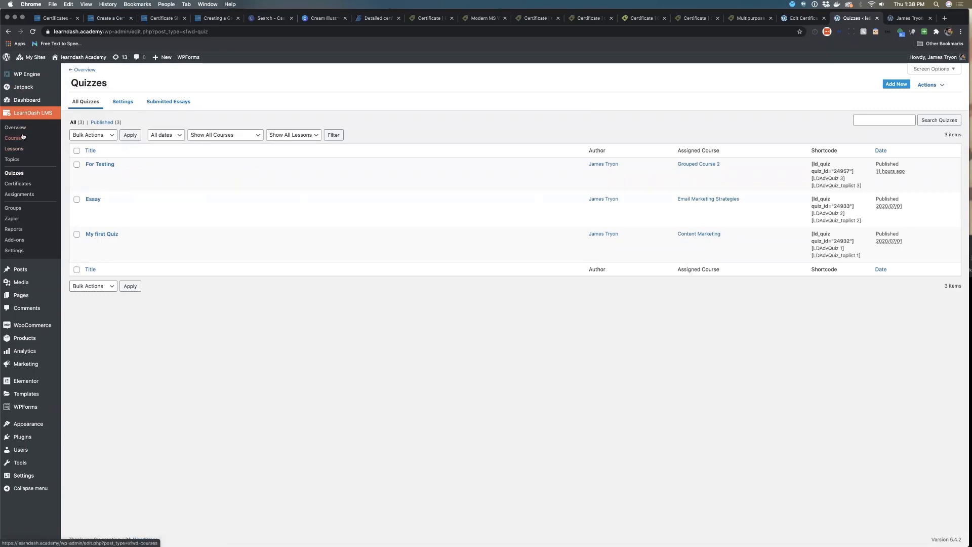
left_click(93, 200)
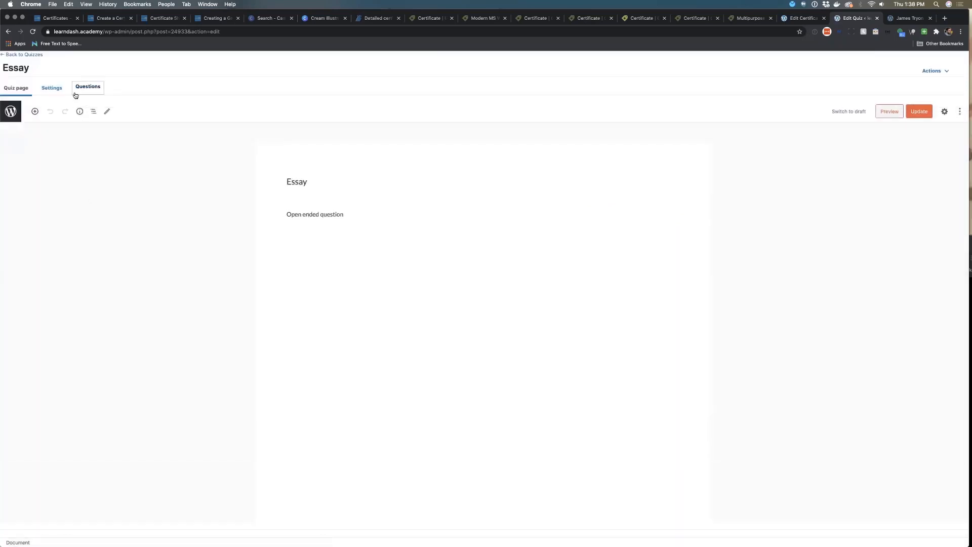
left_click(60, 91)
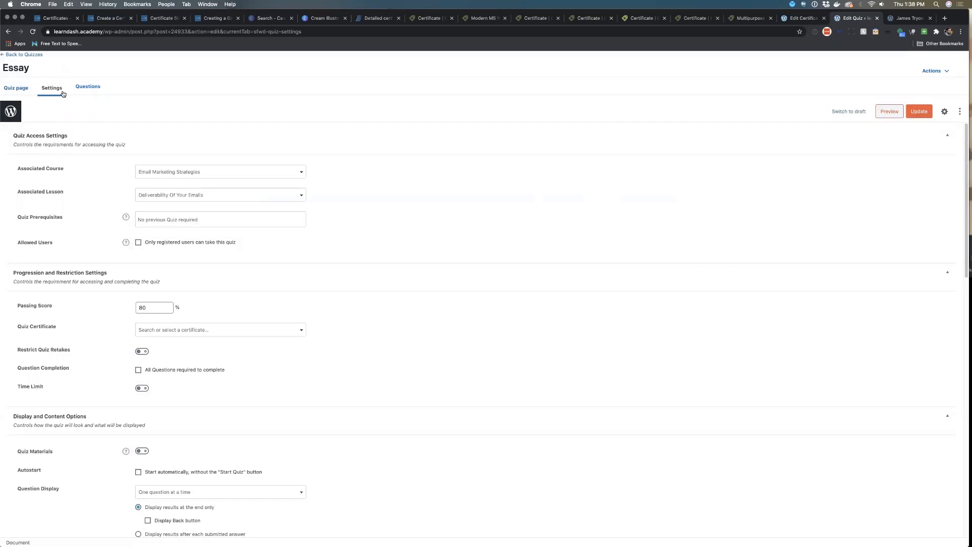
left_click(177, 333)
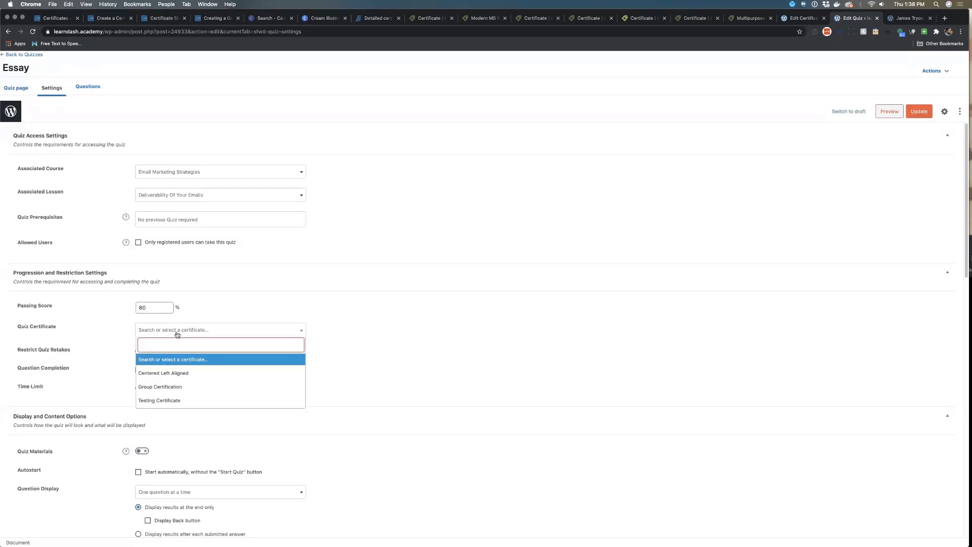
left_click(116, 323)
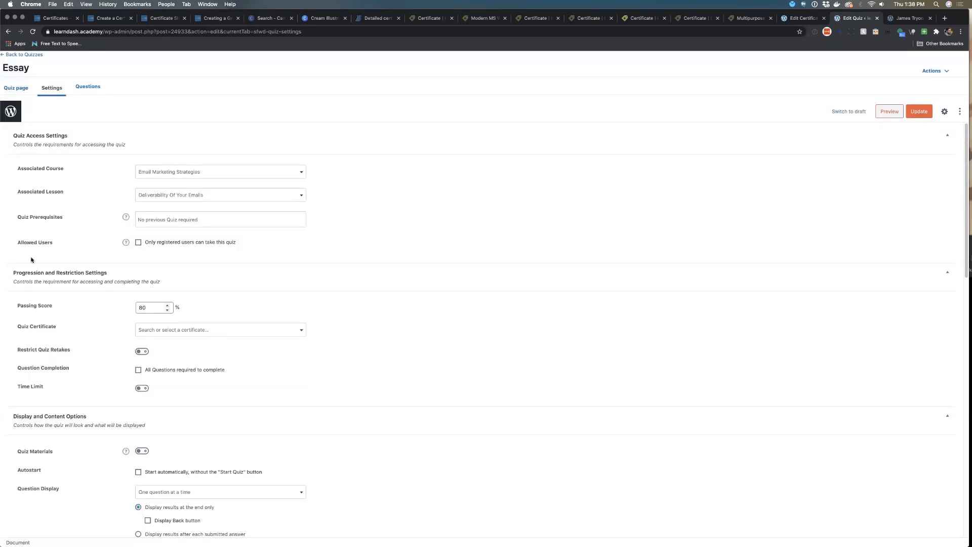
left_click(165, 334)
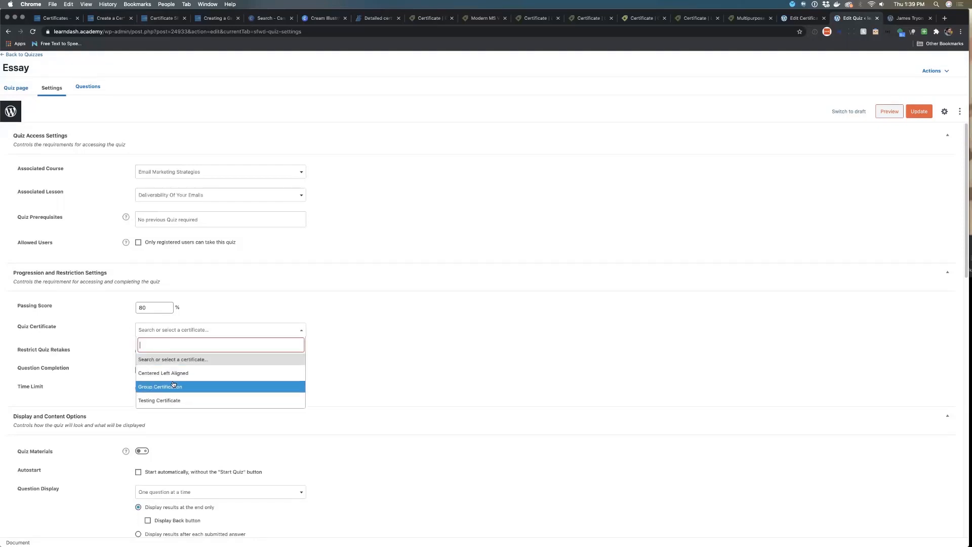
left_click(111, 329)
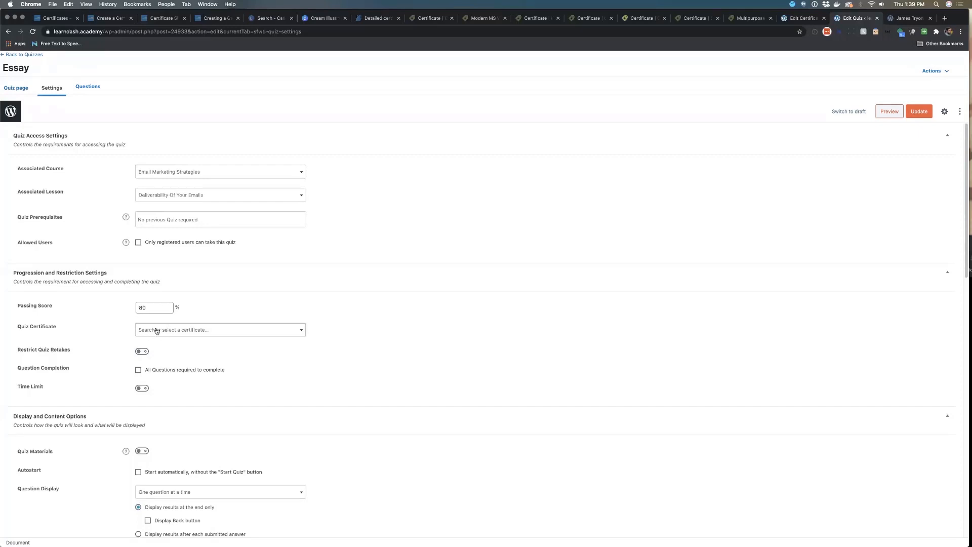
left_click(204, 331)
left_click(103, 336)
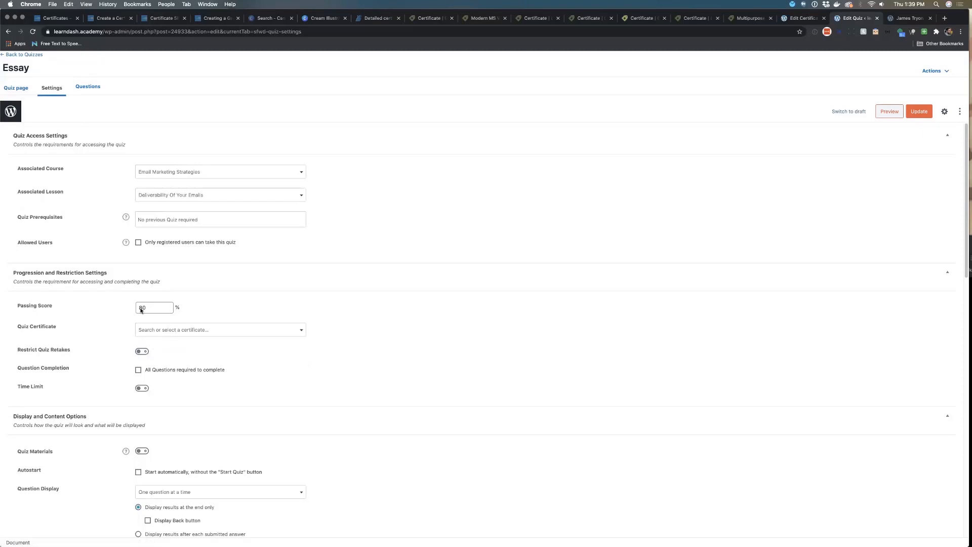
Open Our First Group's settings from the Groups list to view its group certificate
left_click(14, 55)
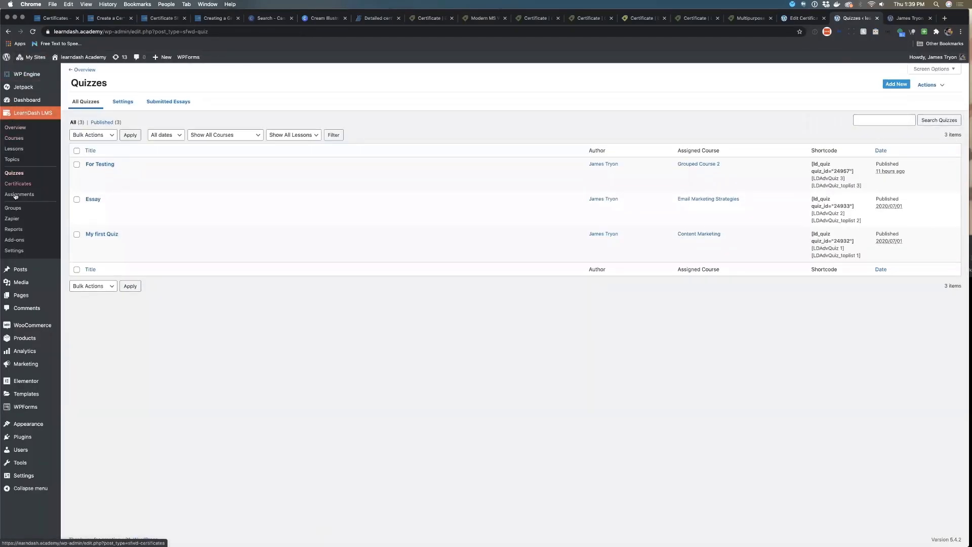
left_click(15, 210)
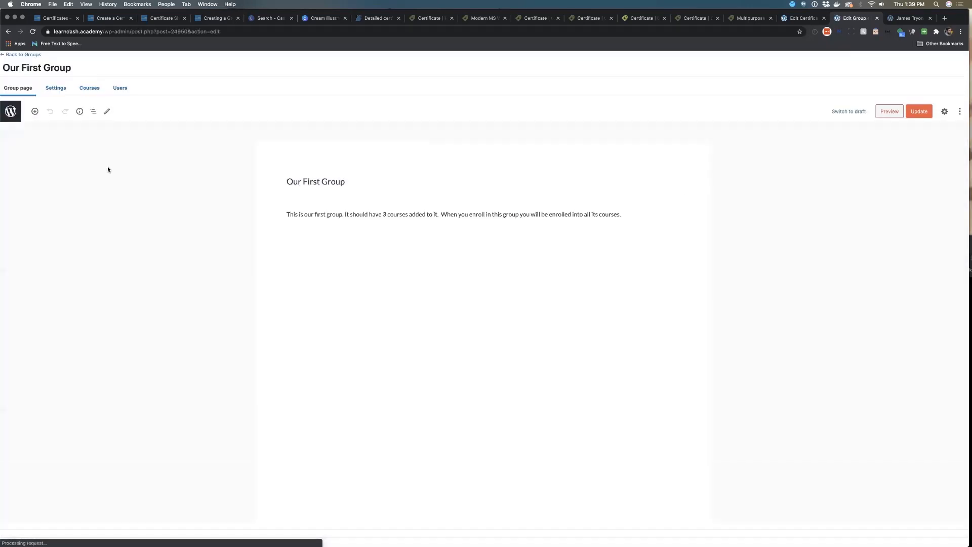
left_click(56, 88)
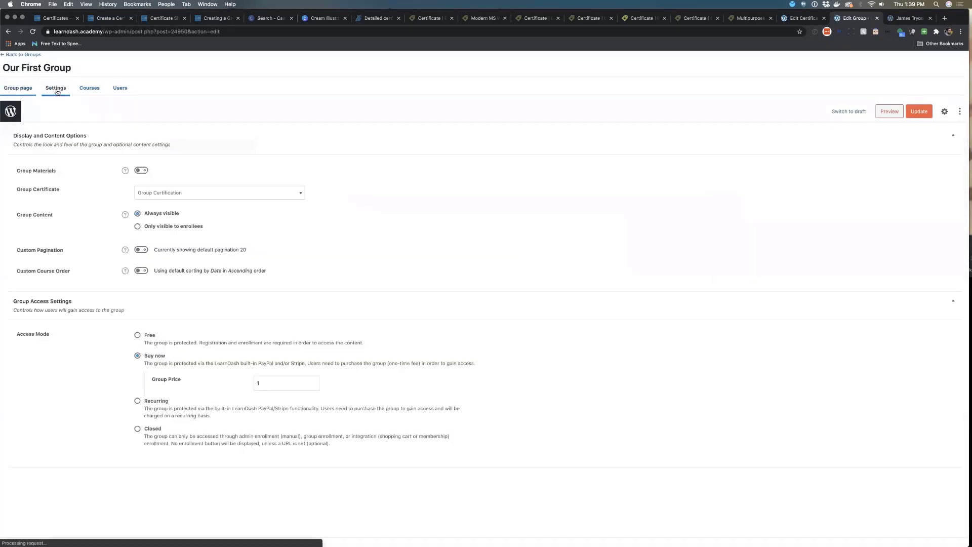
Assign the Testing Certificate as Our First Group's group certificate and update the group
left_click(154, 197)
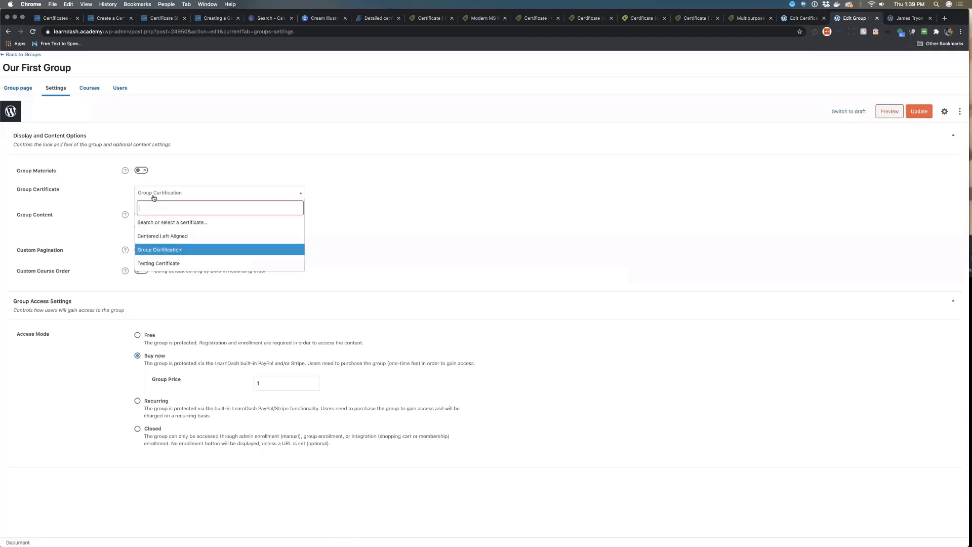
left_click(192, 262)
left_click(919, 112)
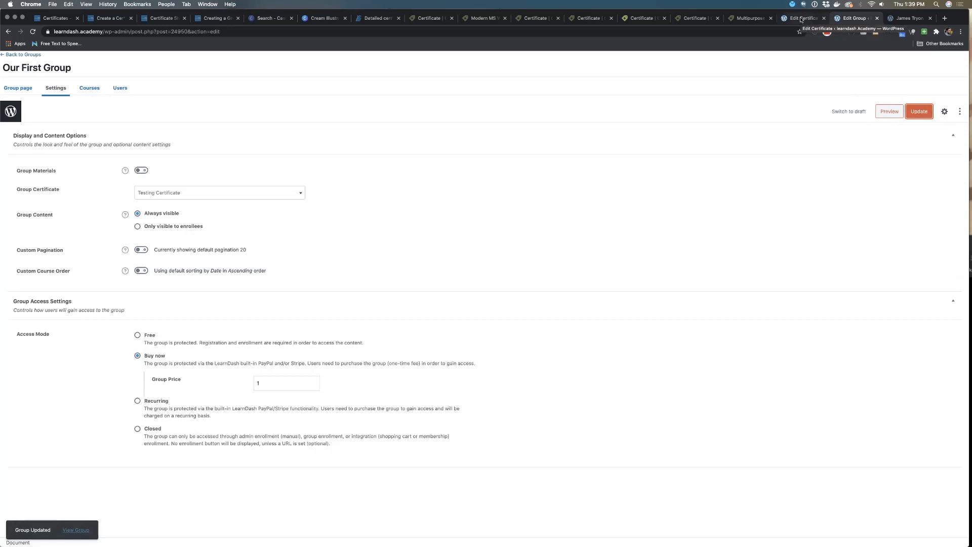
Return to the Testing Certificate editor and open the front-end site in a new tab
left_click(802, 18)
left_click(902, 18)
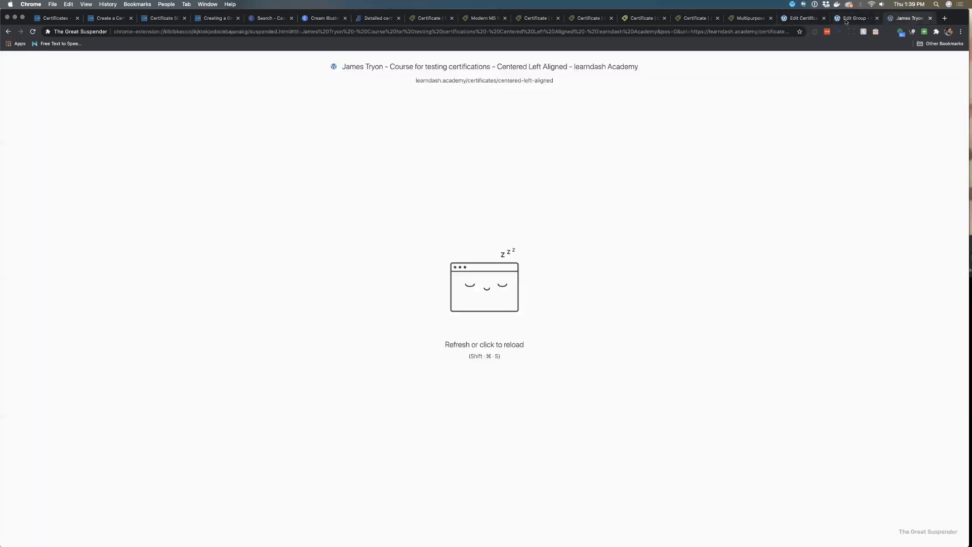
left_click(805, 18)
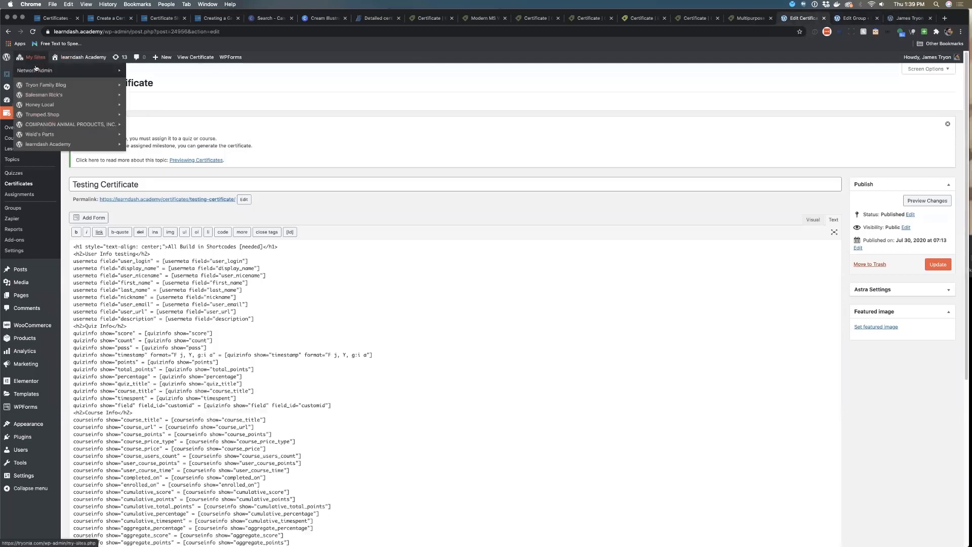
mouse_move(79, 57)
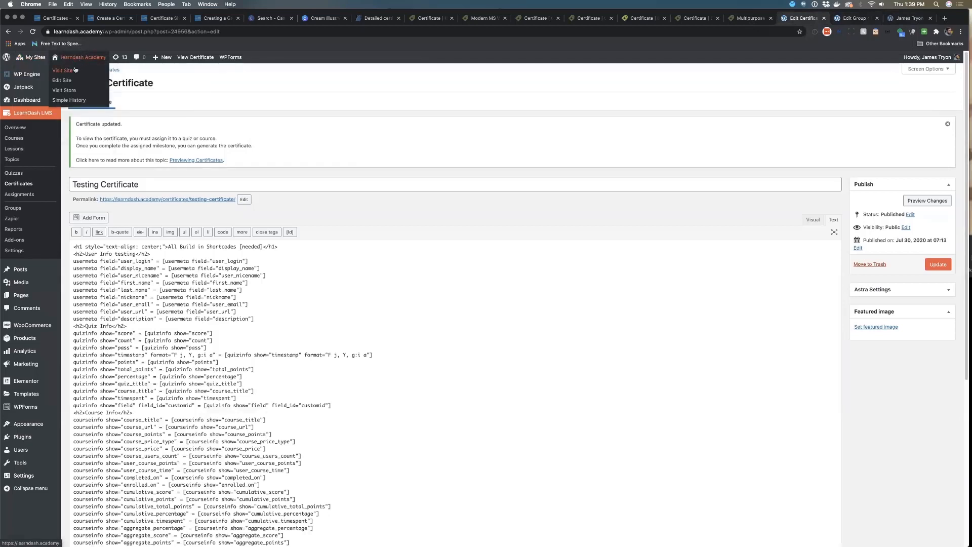
left_click(62, 70, "super")
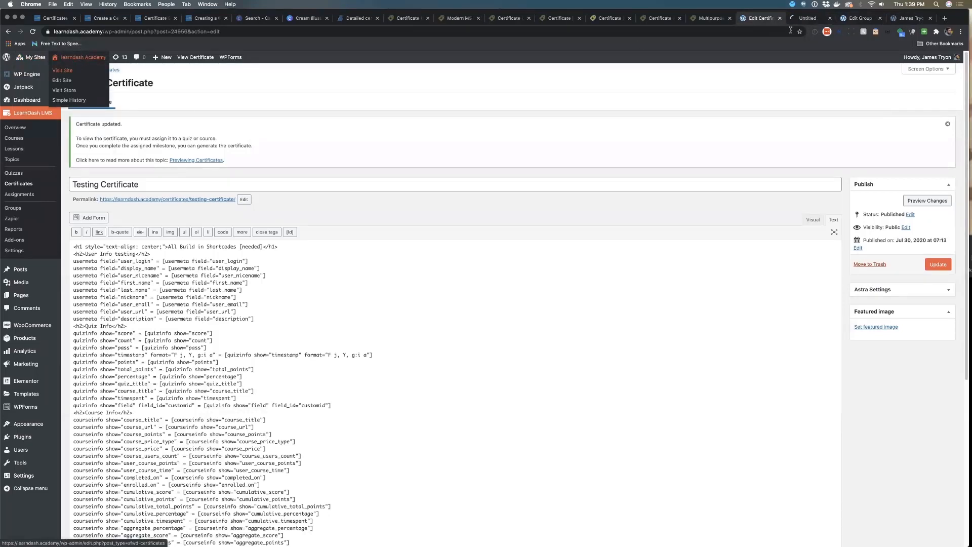
left_click(808, 18)
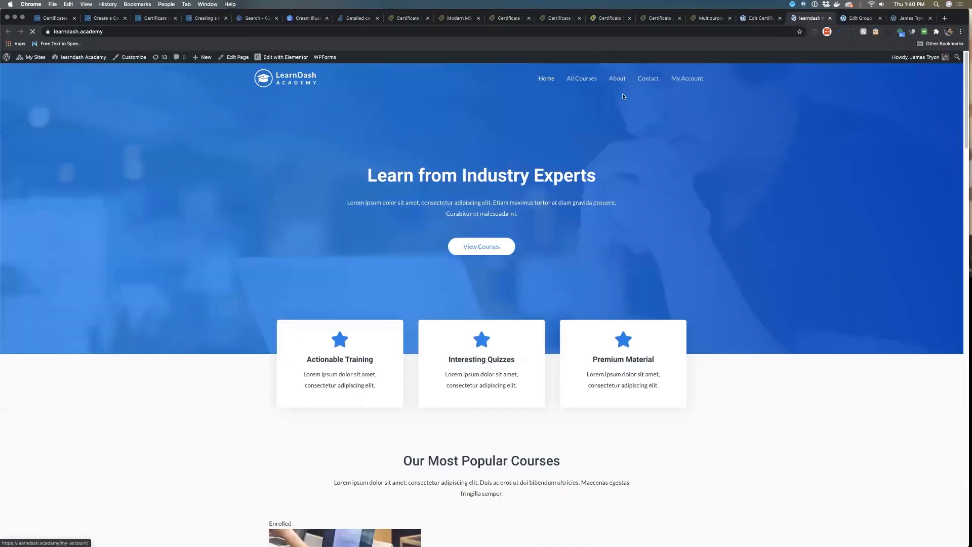
Open the My Account page and scroll through the enrolled courses and account sections
left_click(693, 82)
scroll(597, 191, "down", 5)
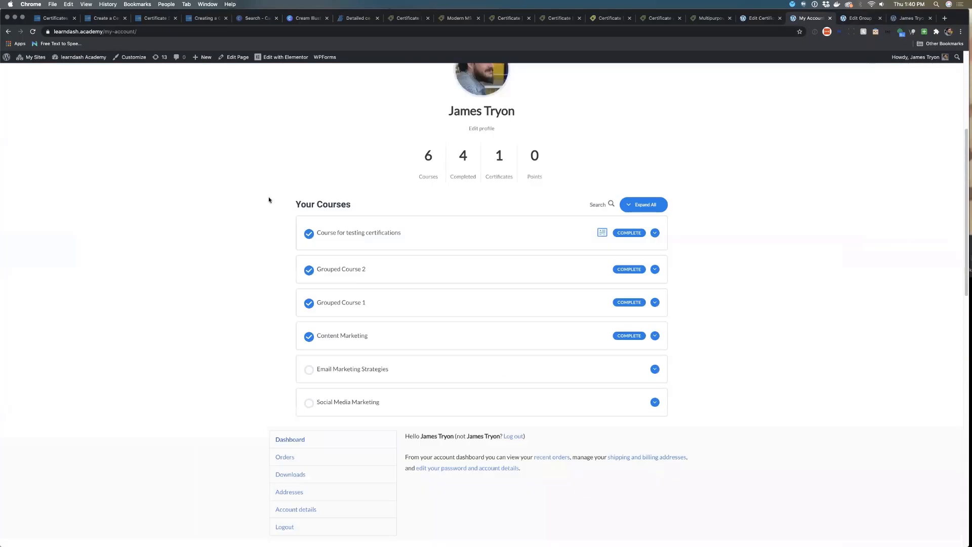
scroll(350, 233, "down", 5)
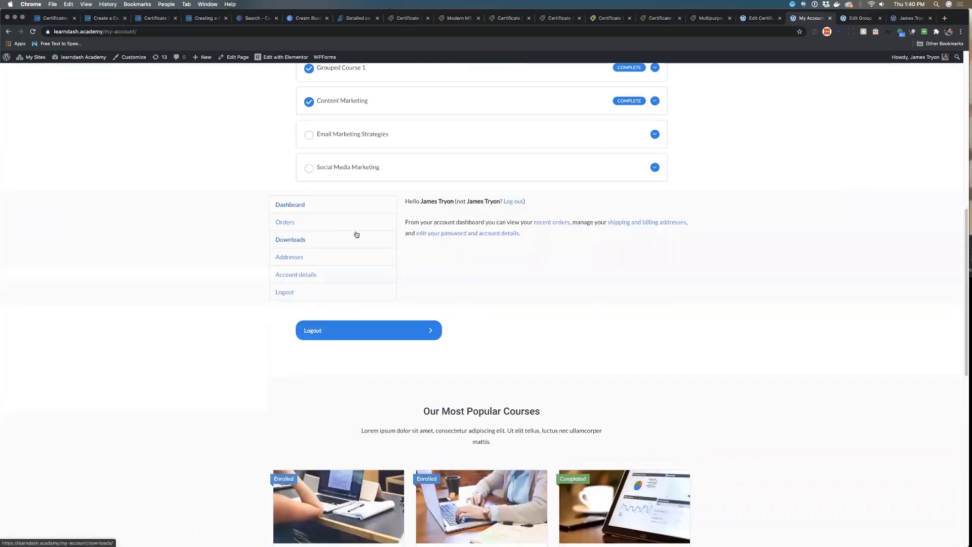
scroll(376, 229, "down", 10)
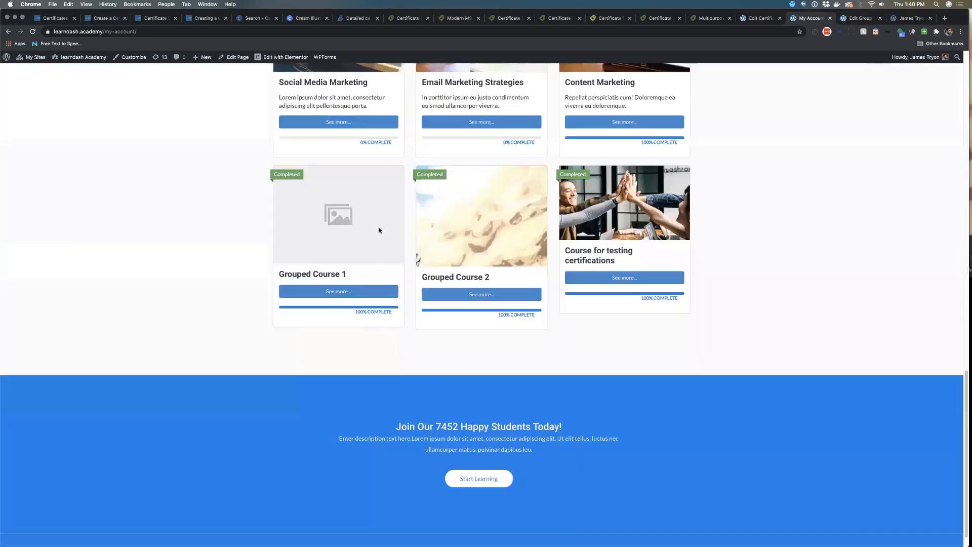
scroll(380, 230, "up", 15)
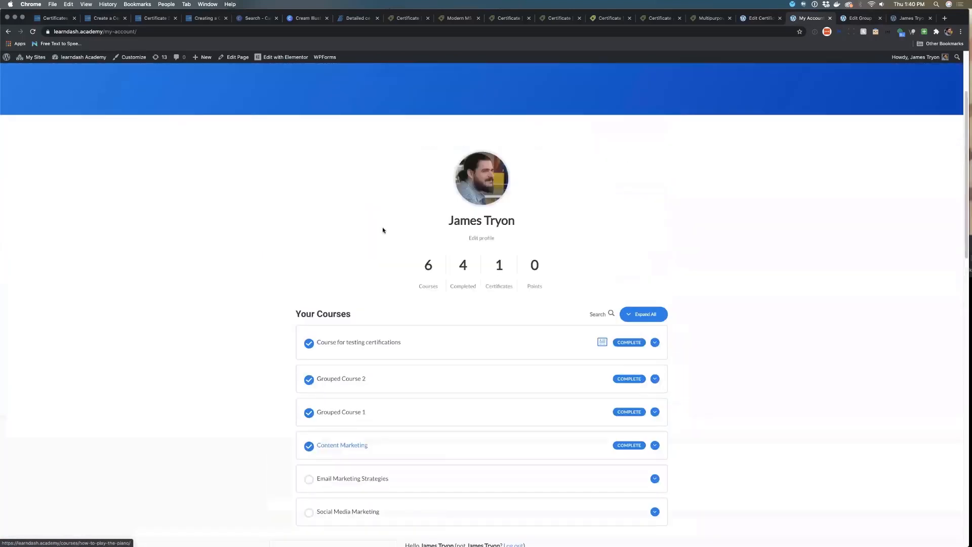
scroll(647, 306, "down", 5)
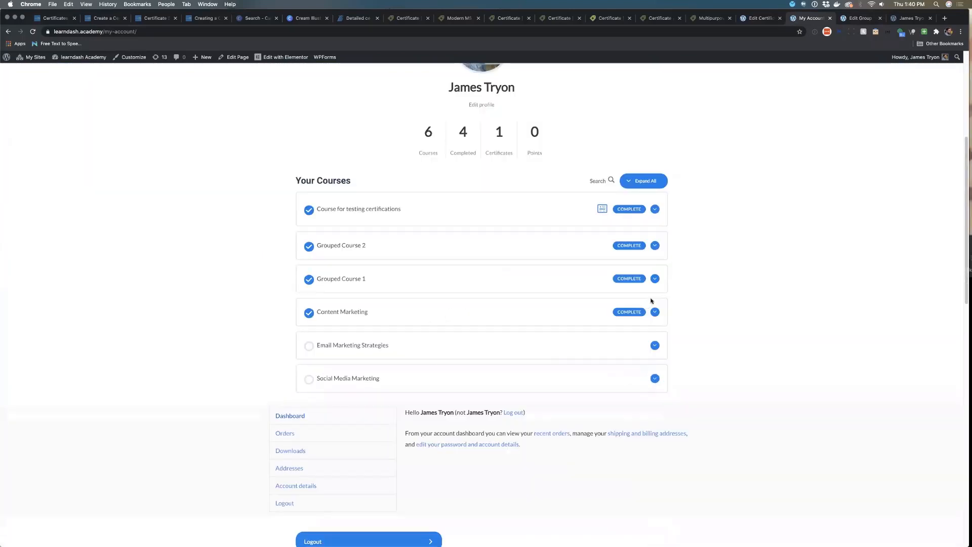
scroll(648, 303, "up", 5)
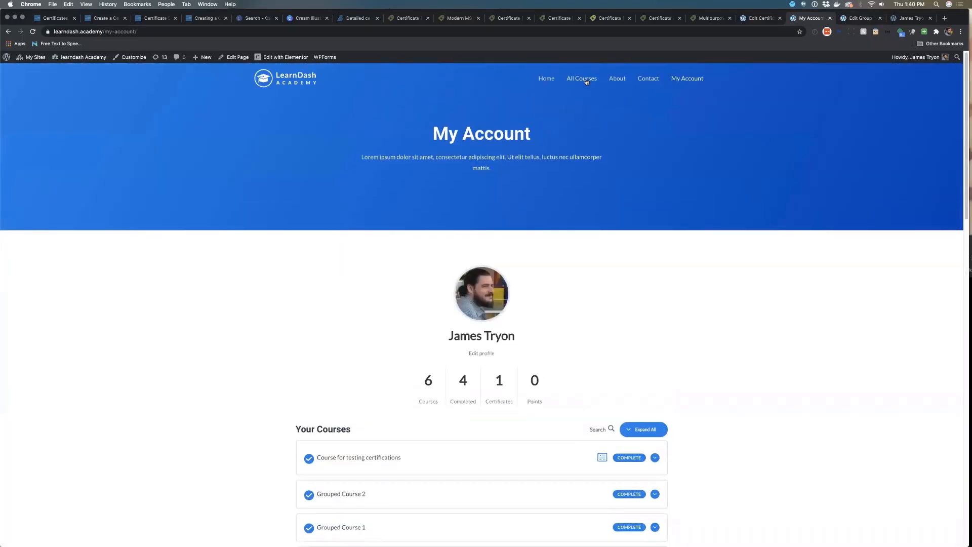
Open Our First Group from the All Courses page and download its group certificate
left_click(587, 80)
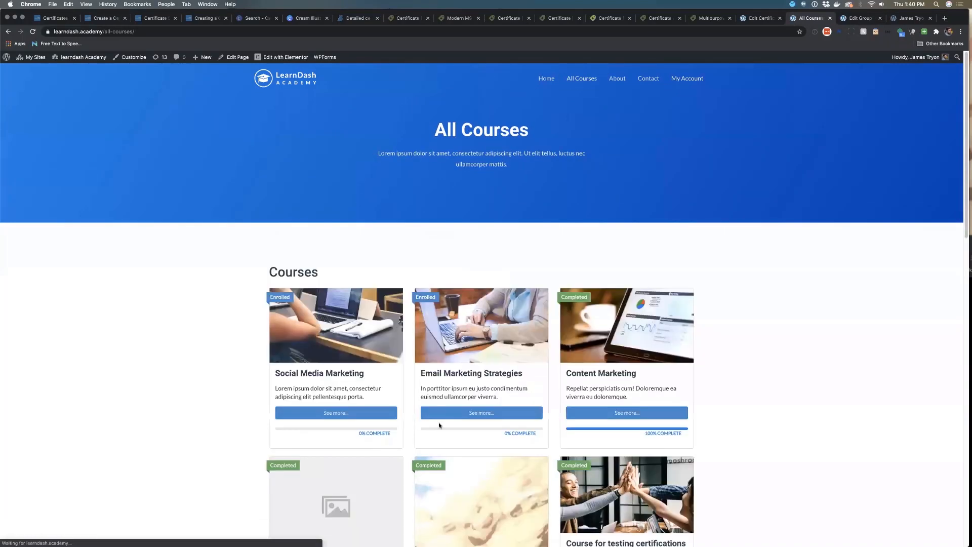
scroll(439, 420, "down", 7)
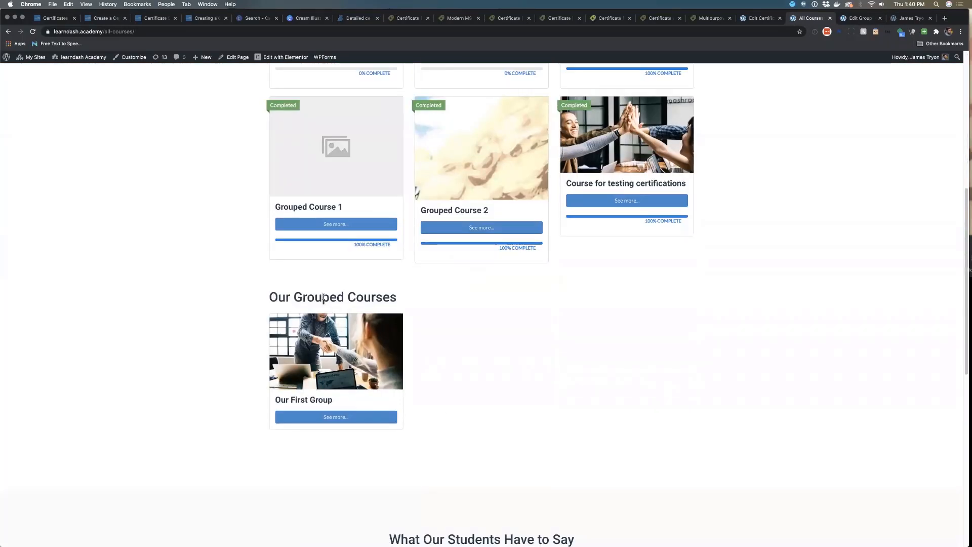
left_click(338, 418)
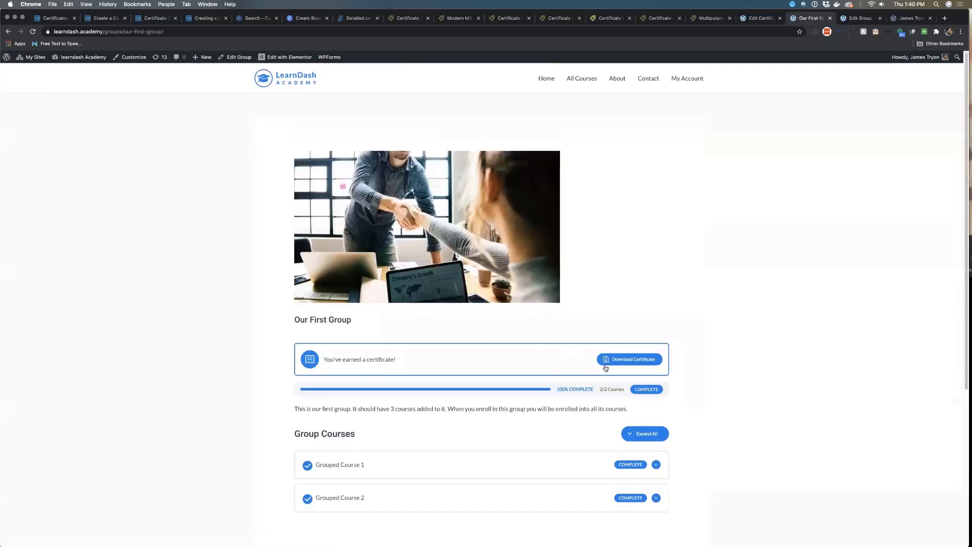
left_click(637, 360)
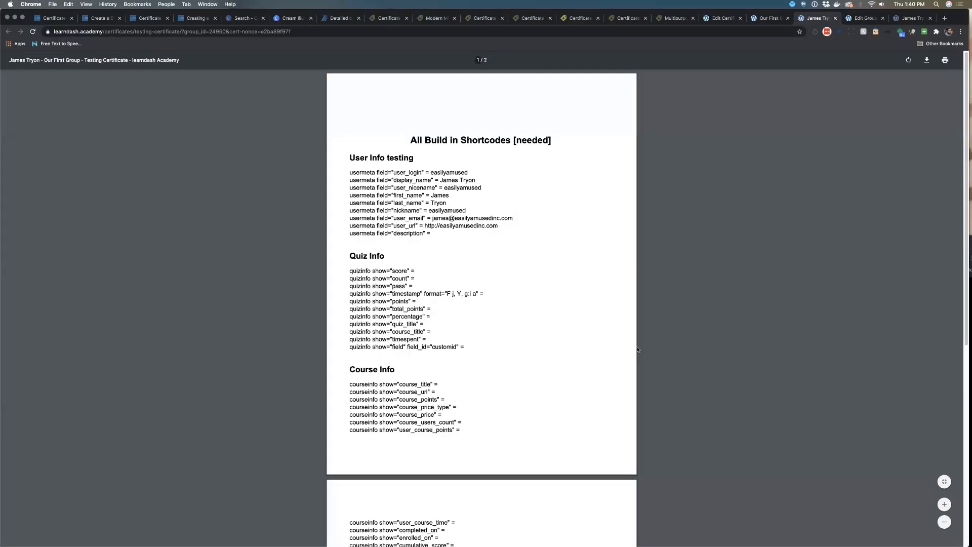
Scroll through the generated certificate PDF and highlight the Group Info shortcode lines
scroll(579, 330, "down", 10)
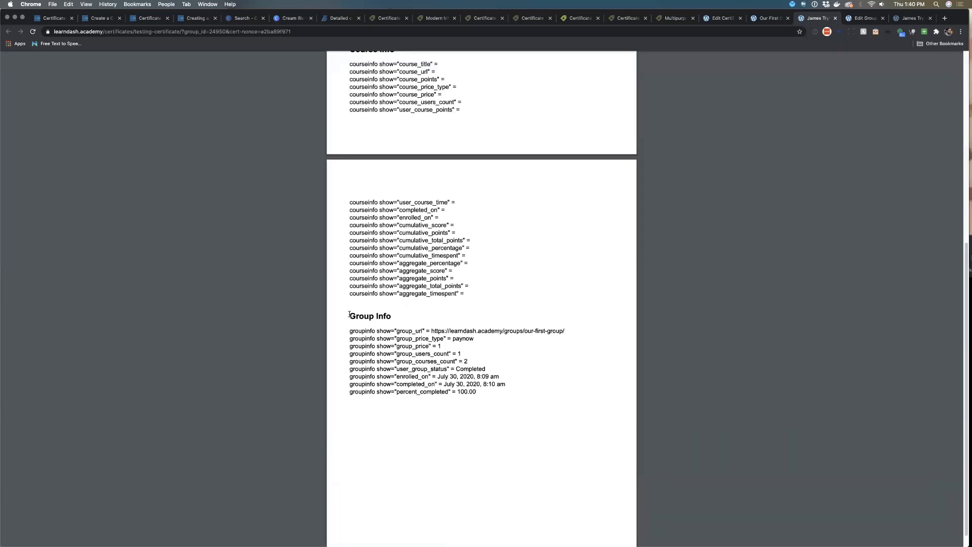
scroll(421, 337, "up", 5)
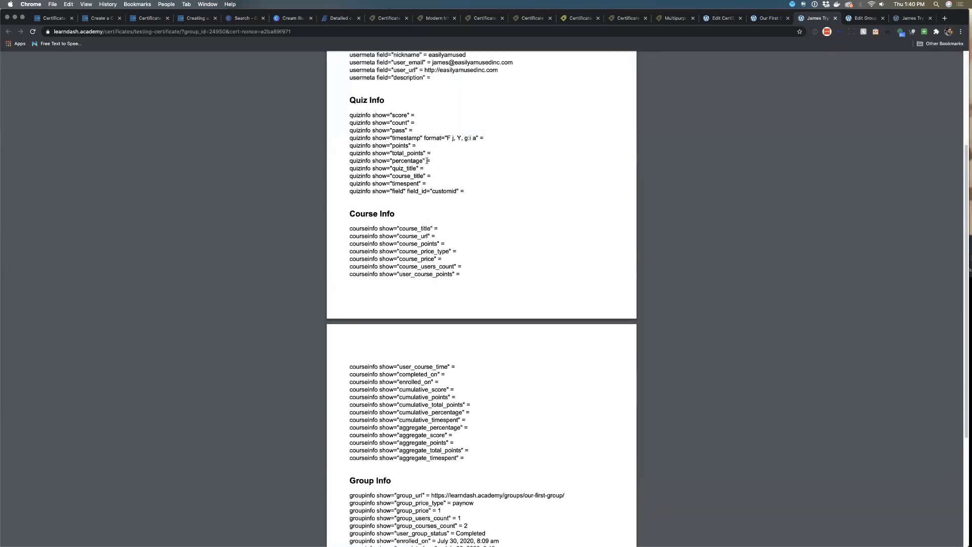
scroll(449, 251, "down", 5)
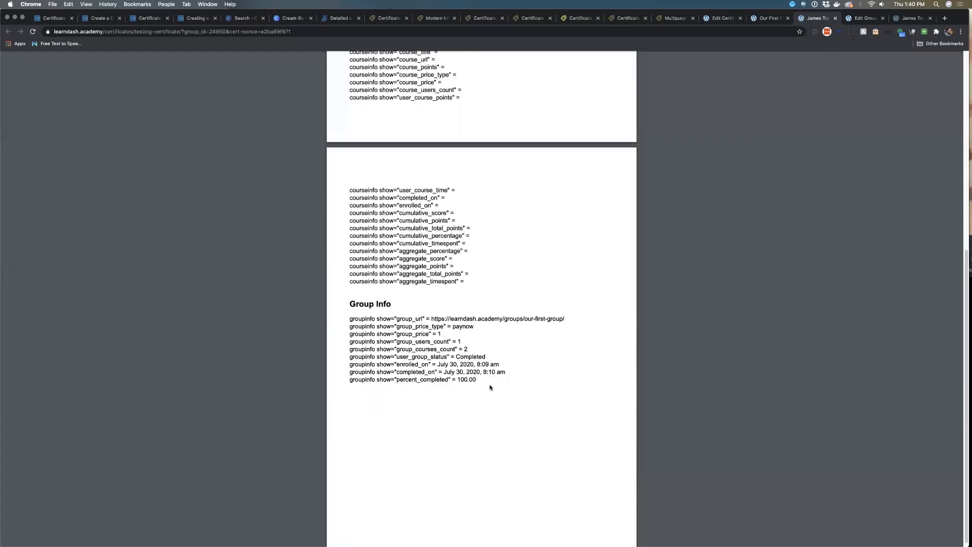
left_click_drag(351, 304, 516, 406)
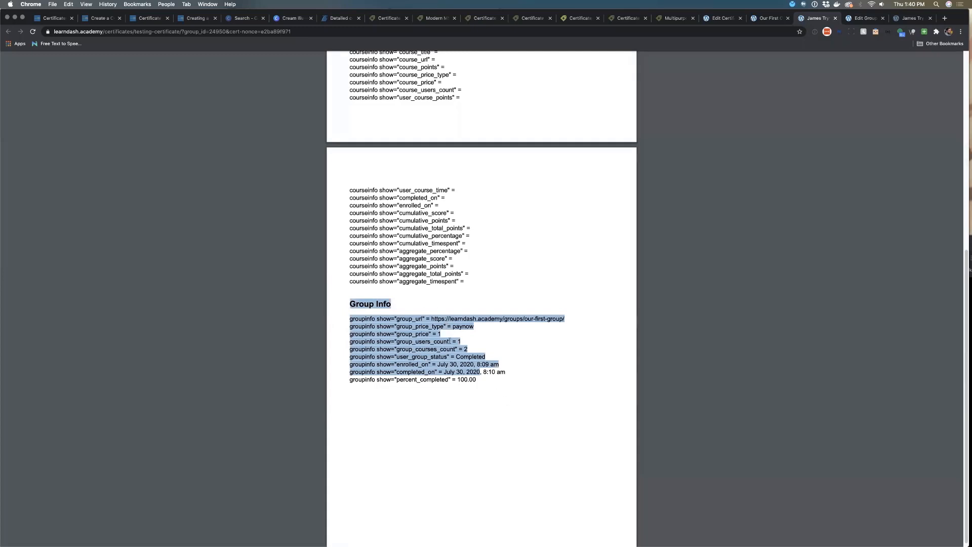
left_click(462, 379)
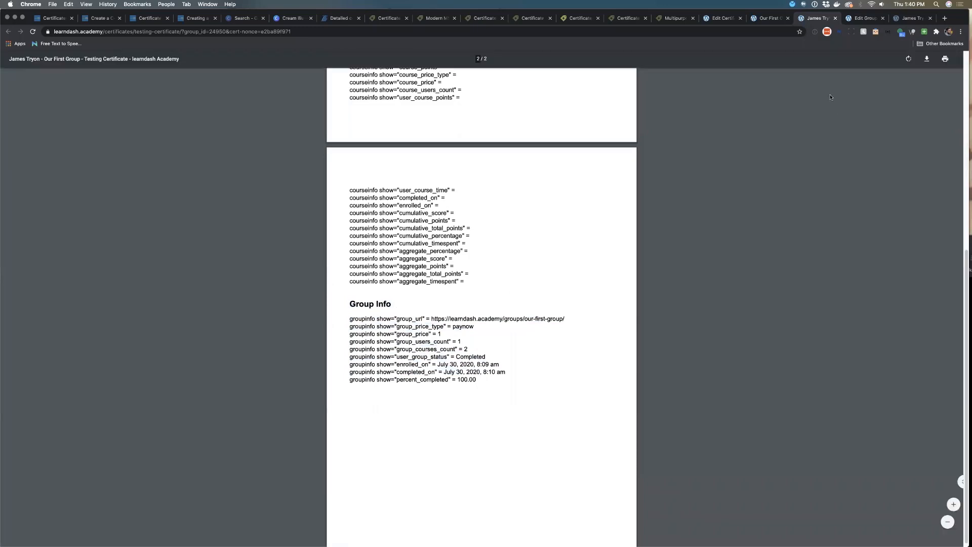
Navigate back through the site pages and return to the Testing Certificate editor tab
left_click(772, 18)
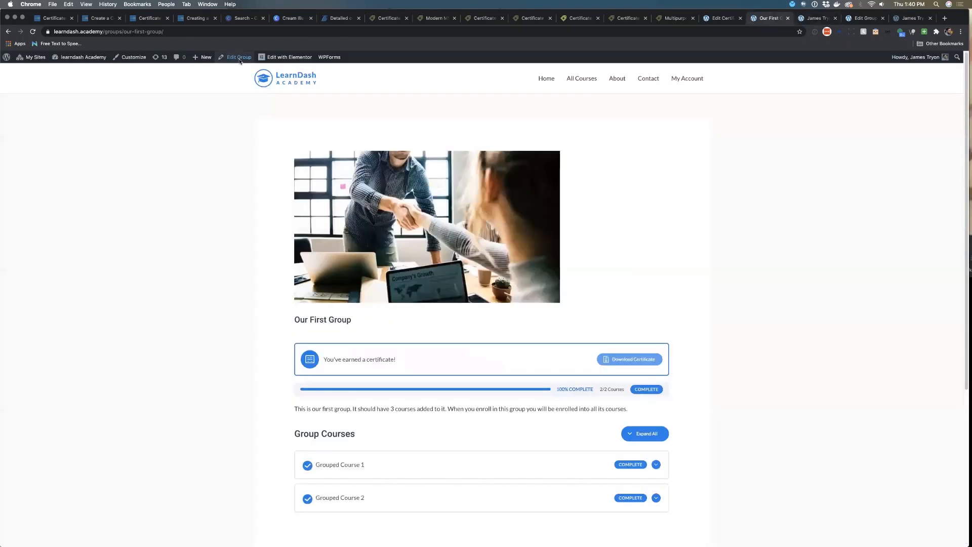
left_click(8, 31)
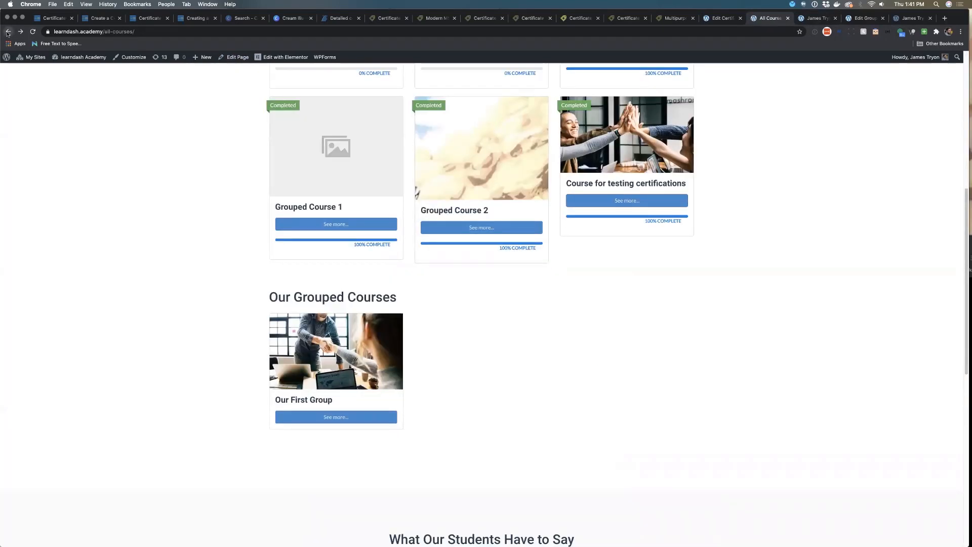
left_click(8, 32)
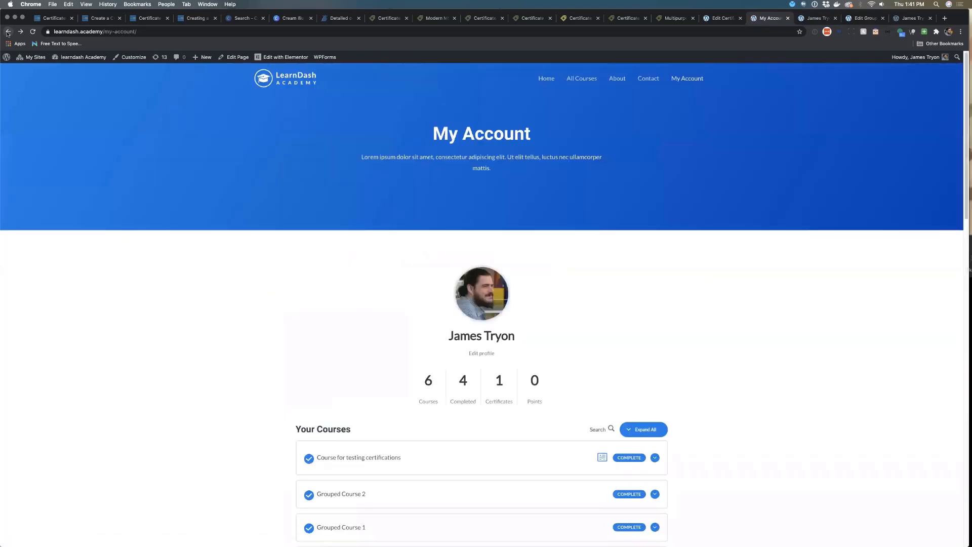
left_click(8, 32)
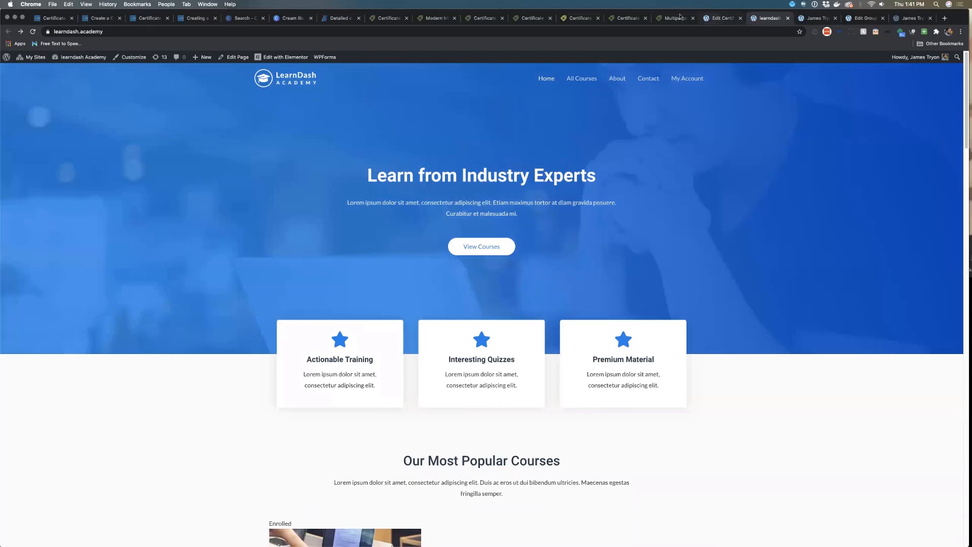
left_click(721, 18)
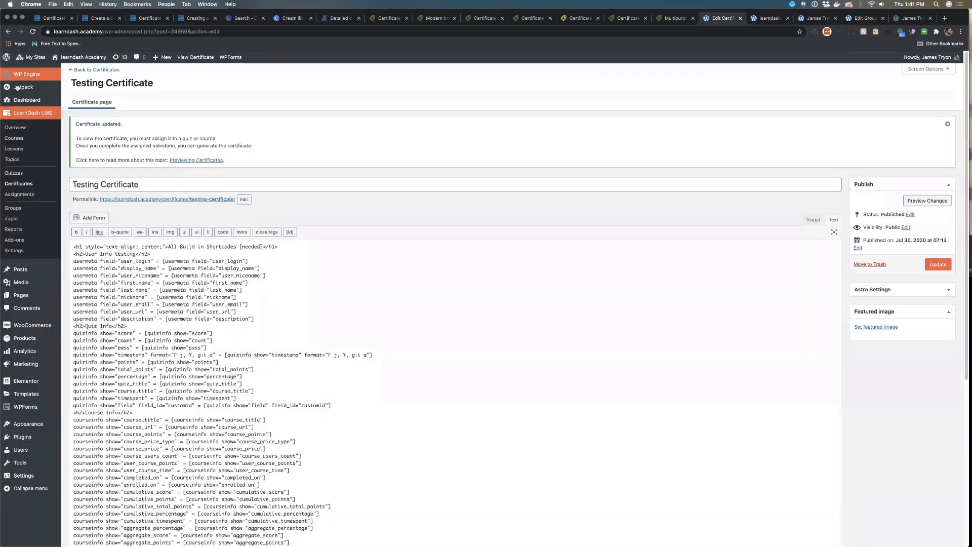
Open the Lessons list, view the first lesson's settings, and go back to the Lessons list
left_click(21, 141)
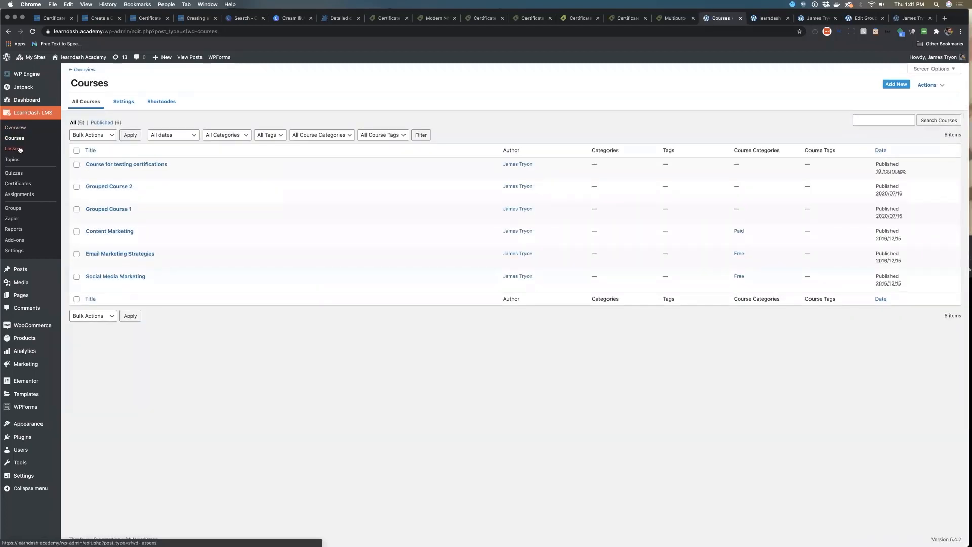
left_click(19, 149)
left_click(99, 165)
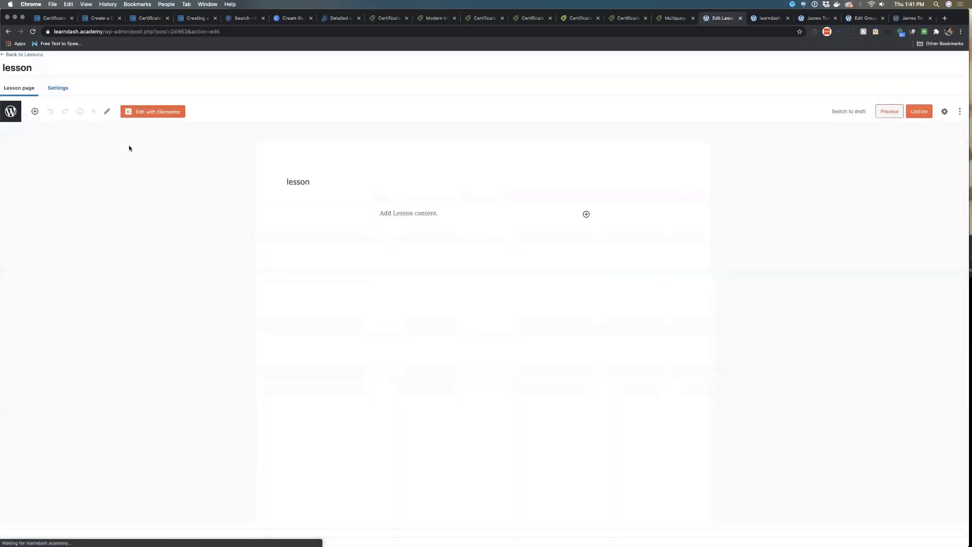
left_click(56, 87)
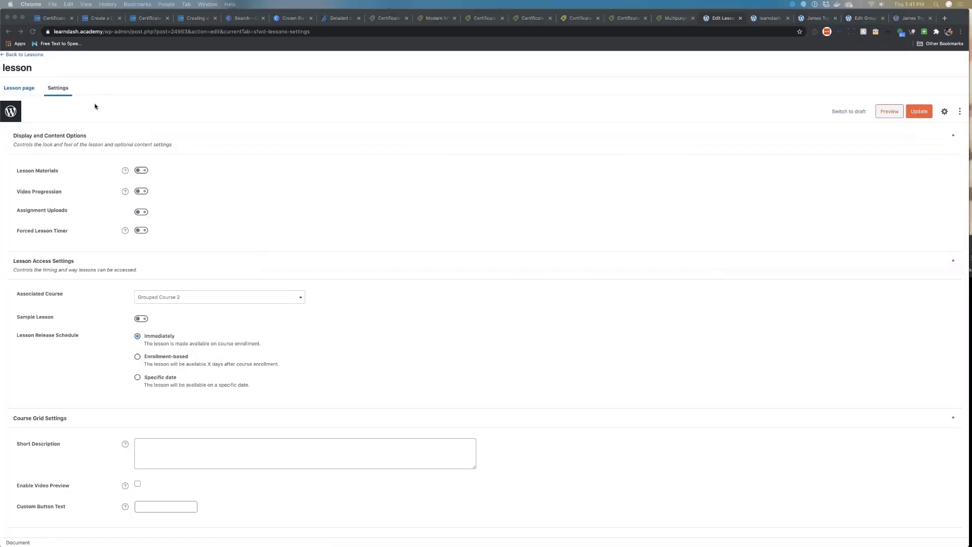
left_click(25, 54)
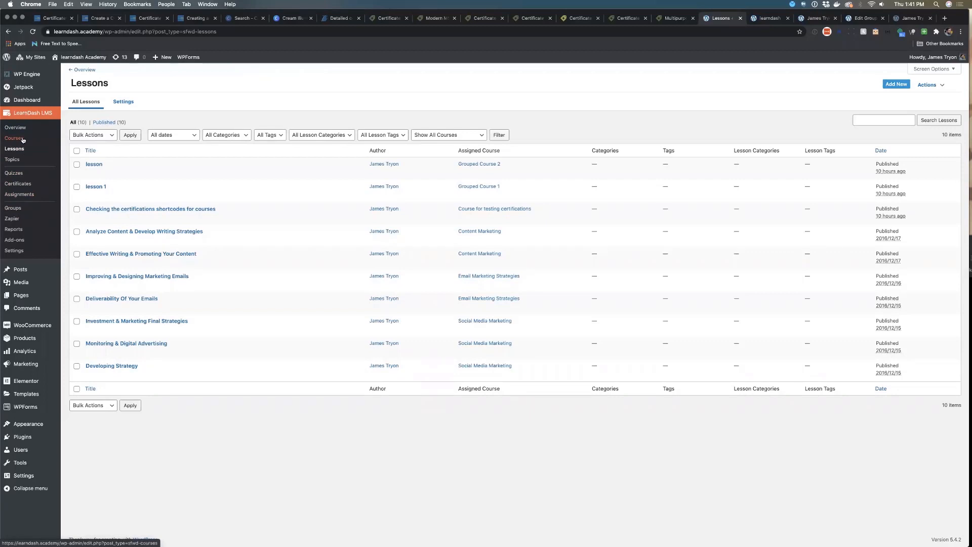
Open the Certificates Settings page and inspect the Custom Styles box and editor supported settings
left_click(17, 184)
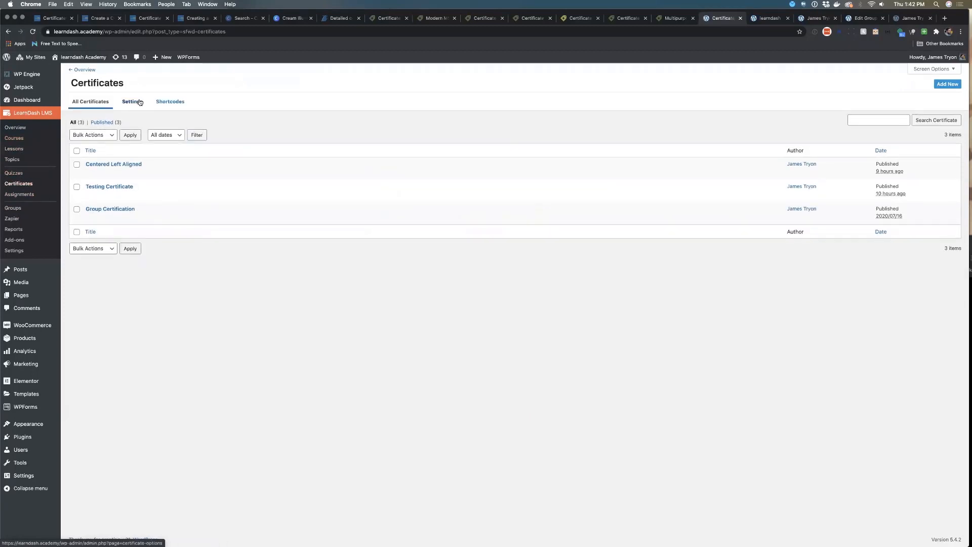
left_click(137, 103)
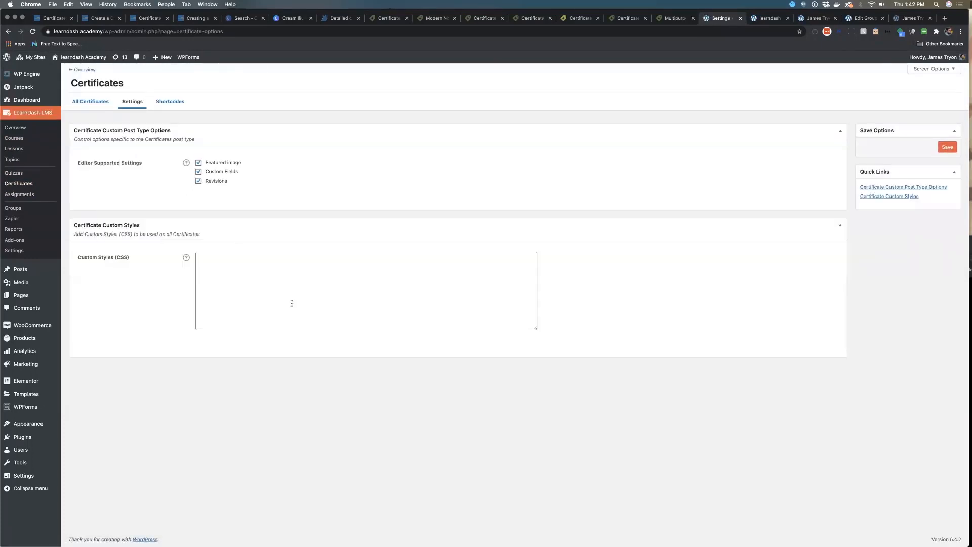
left_click(238, 266)
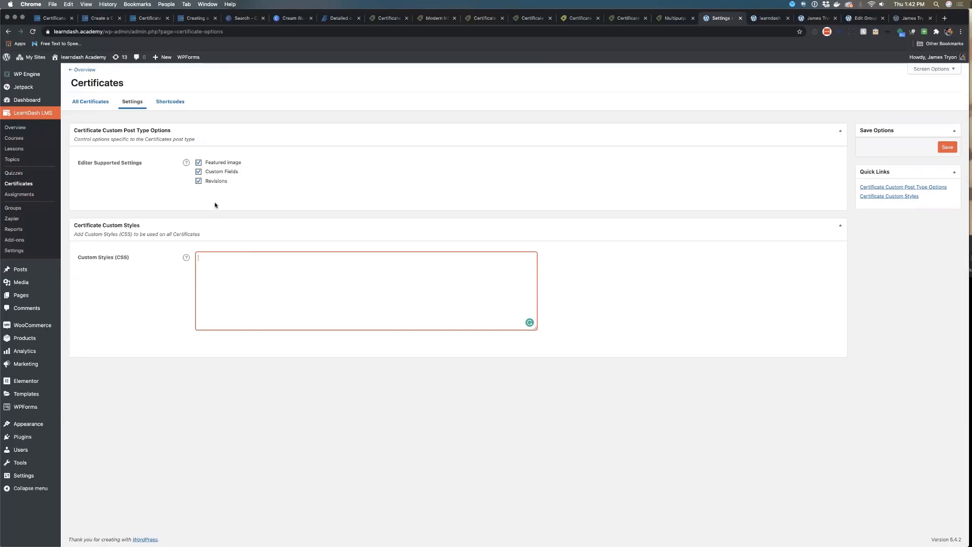
left_click(199, 172)
left_click(199, 172)
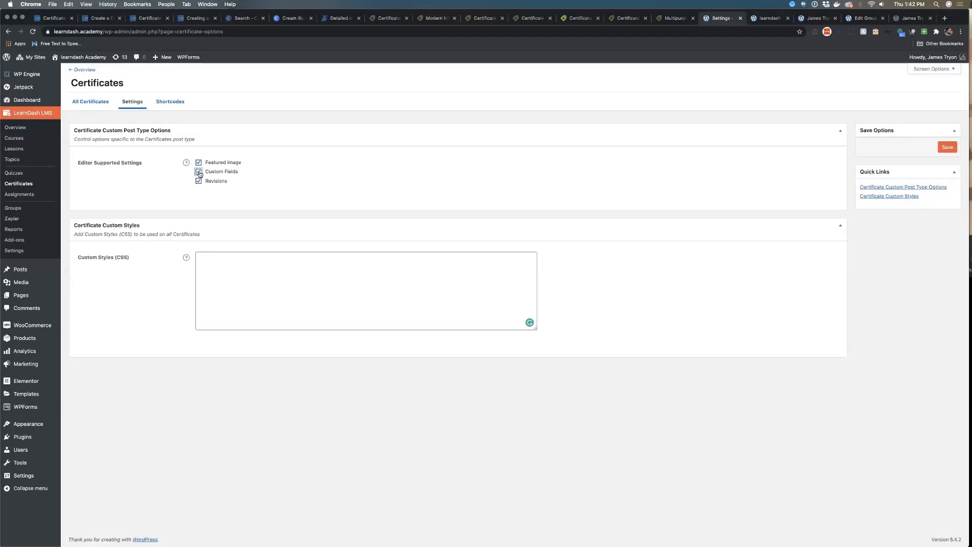
Open the Centered Left Aligned certificate for editing and reload its generated certificate PDF tab
left_click(20, 185)
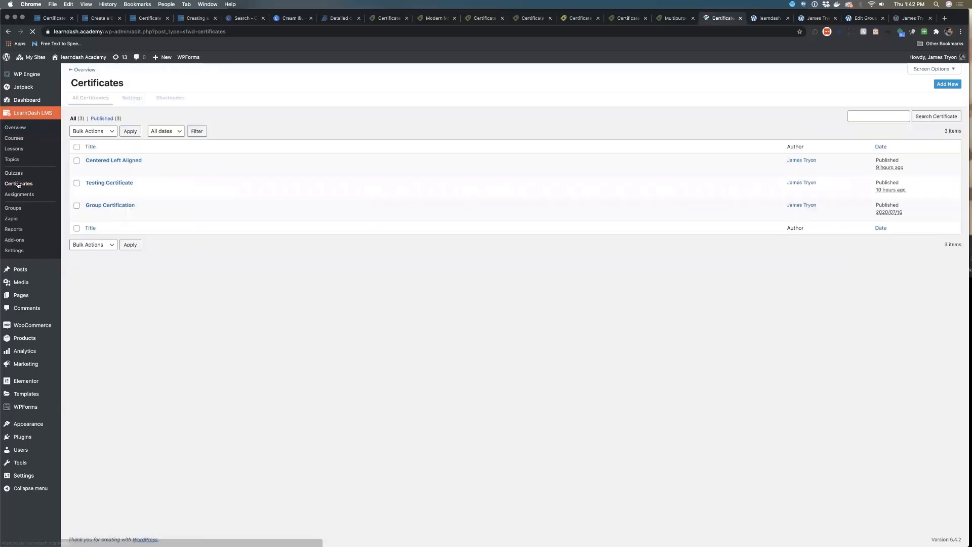
left_click(115, 165)
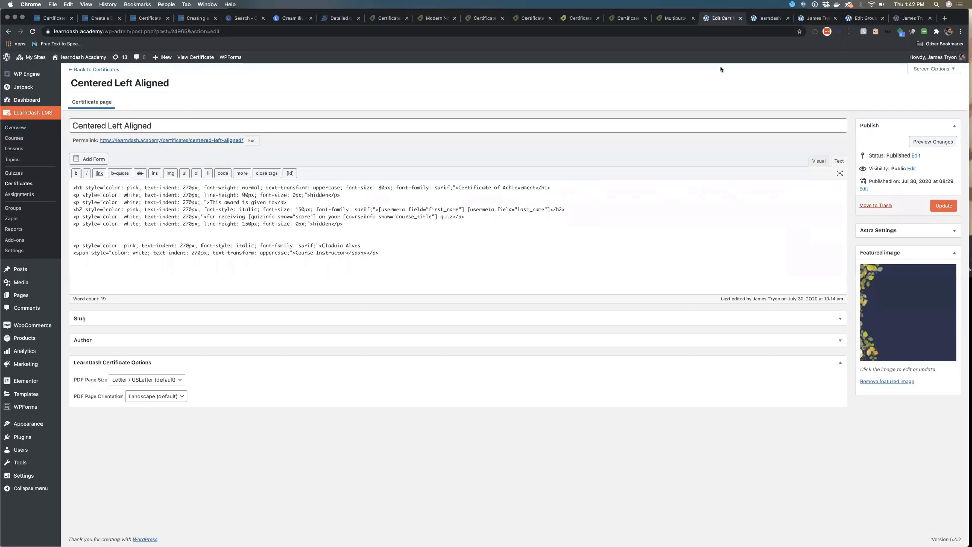
left_click(914, 19)
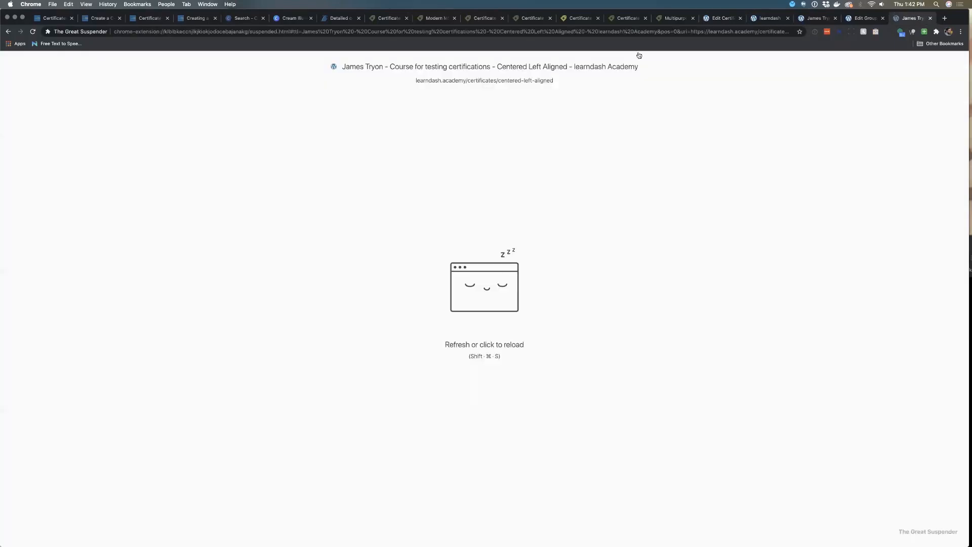
left_click(528, 81)
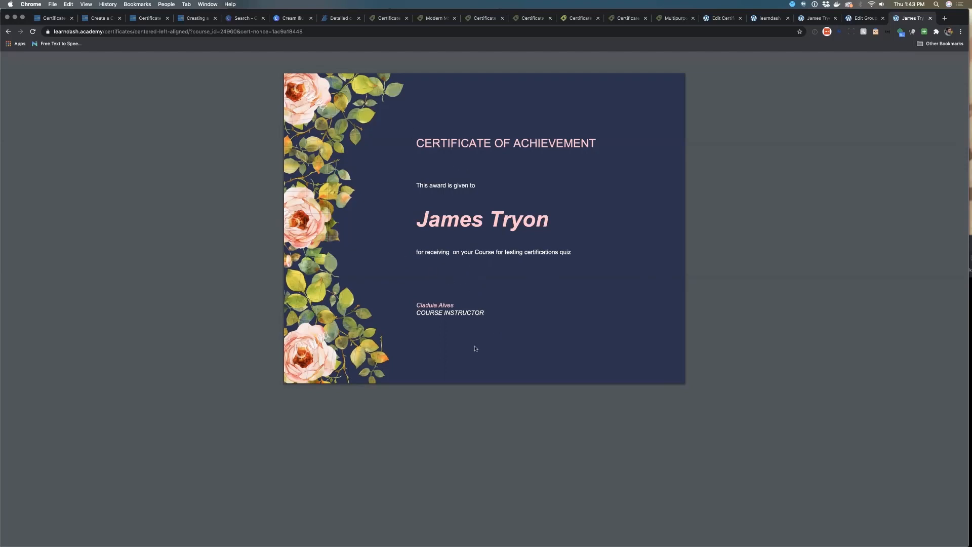
Move the certificate PDF into its own window beside the Centered Left Aligned editor and enlarge the editor
left_click(854, 18)
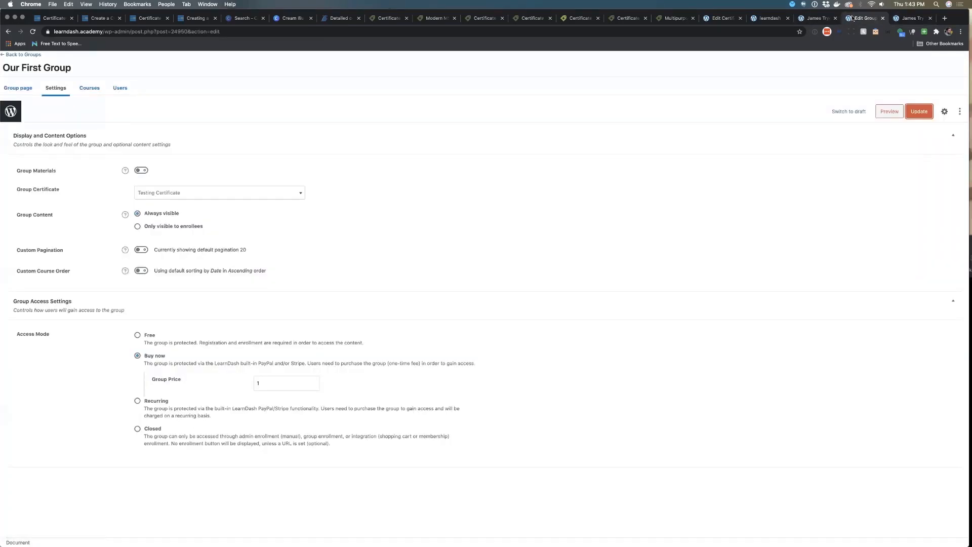
left_click(821, 19)
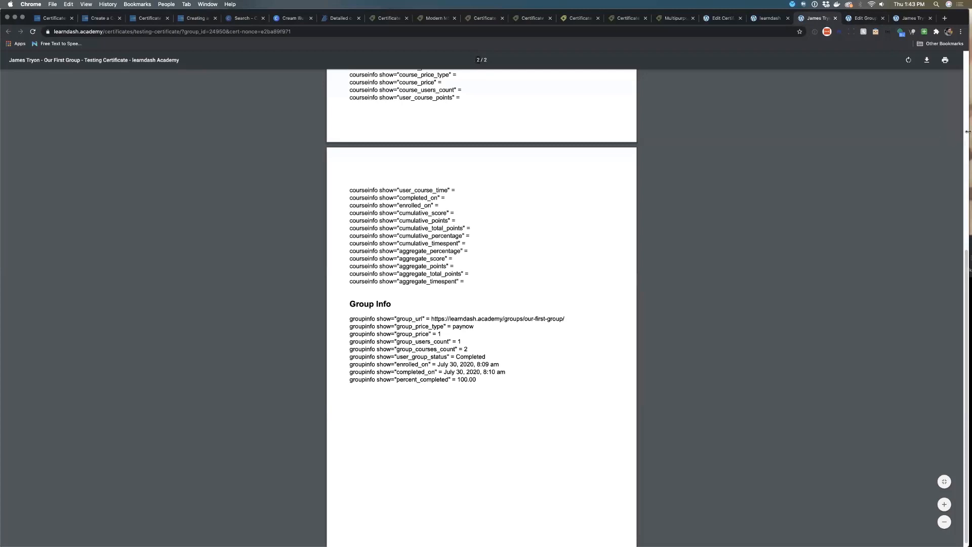
left_click_drag(953, 131, 555, 131)
left_click_drag(506, 19, 468, 4)
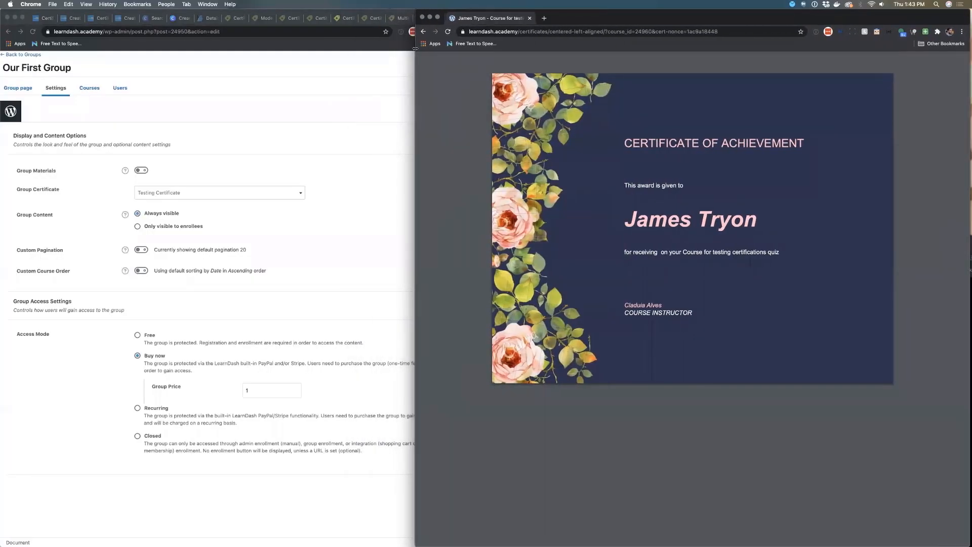
left_click_drag(425, 76, 563, 83)
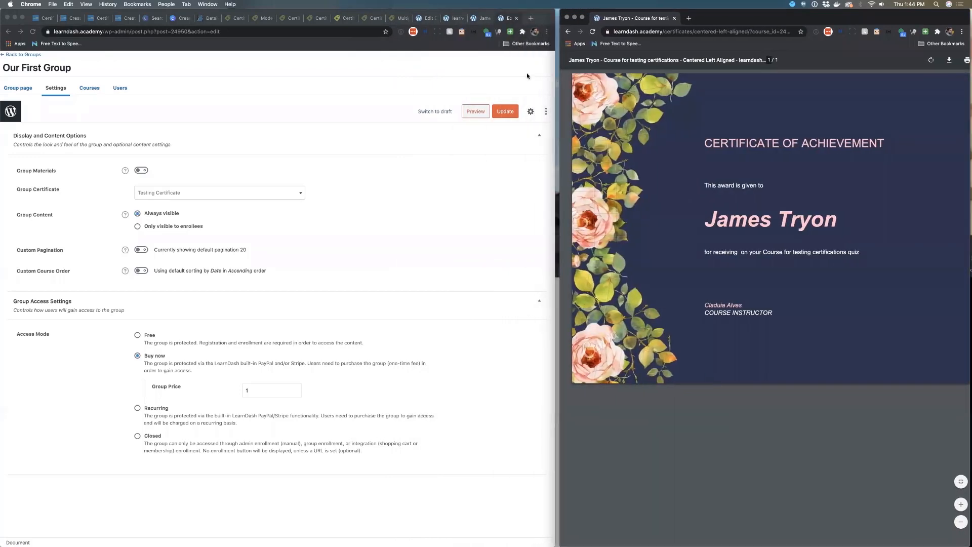
left_click(445, 20)
left_click(426, 19)
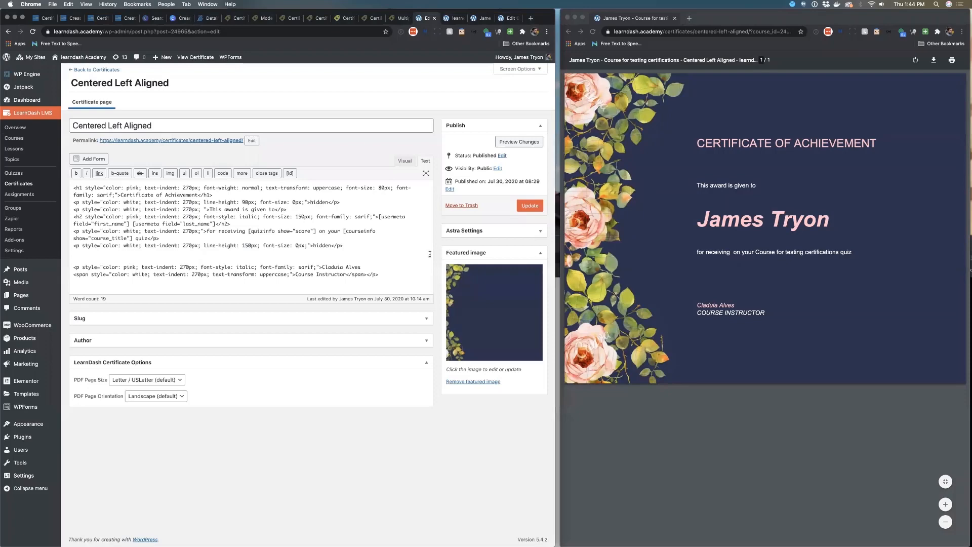
key("super+equal")
key("super+equal")
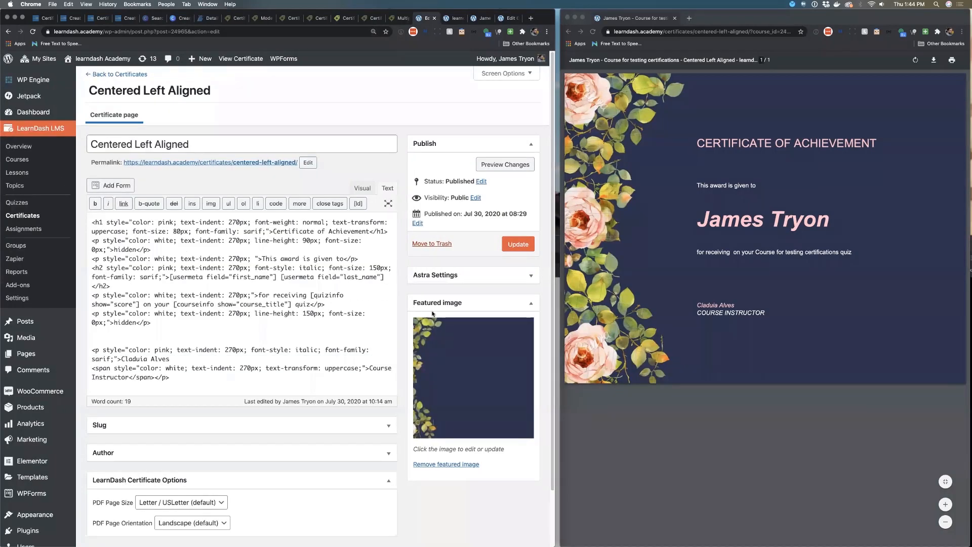
scroll(428, 314, "down", 3)
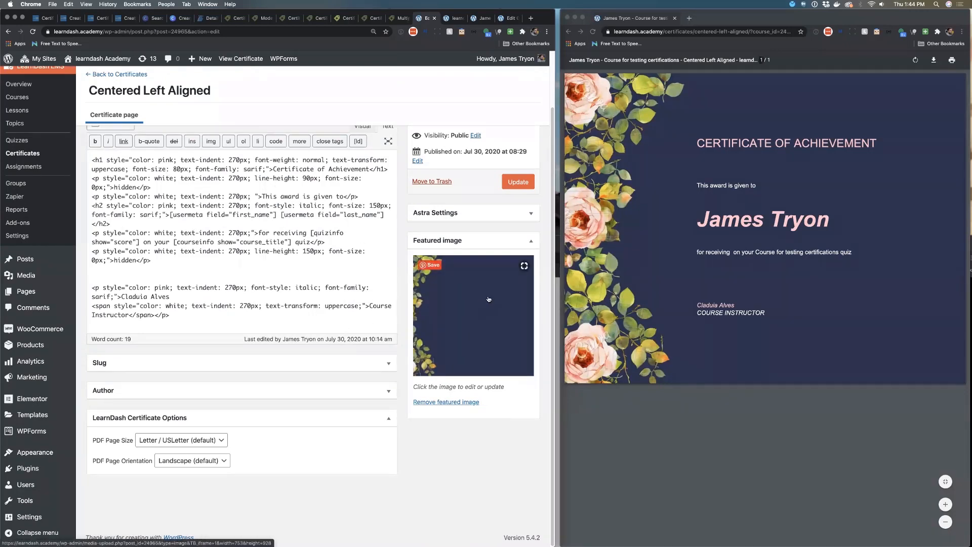
Review the PDF Page Size and PDF Page Orientation options without changing them
left_click(202, 444)
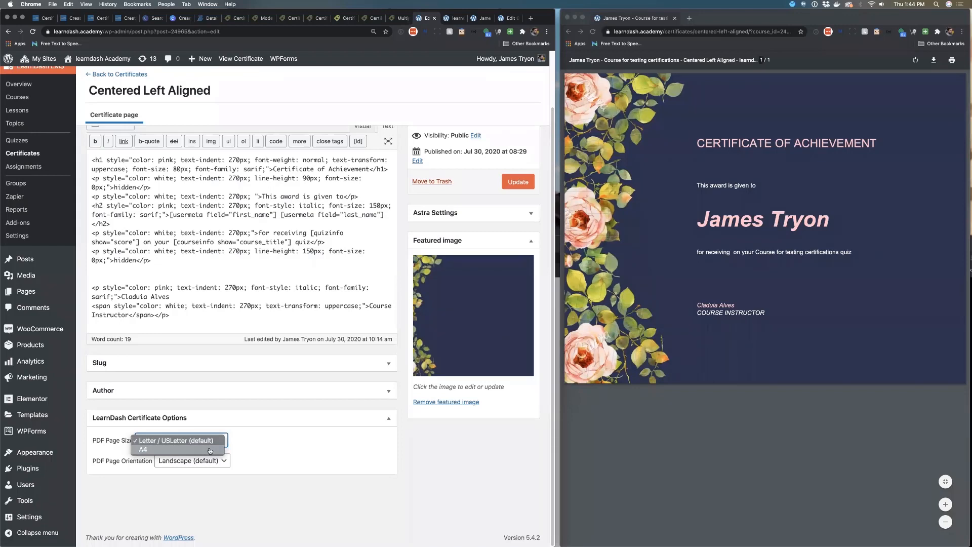
left_click(244, 446)
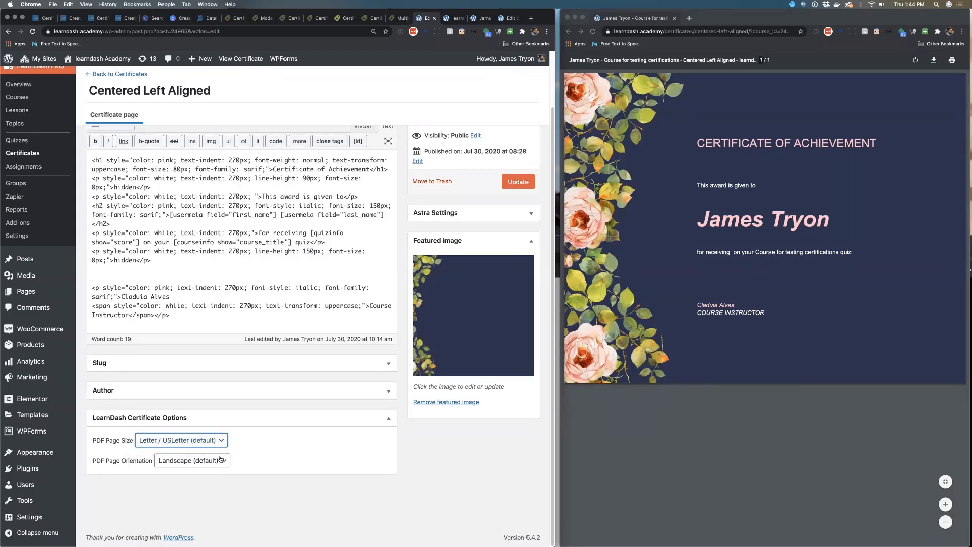
left_click(221, 459)
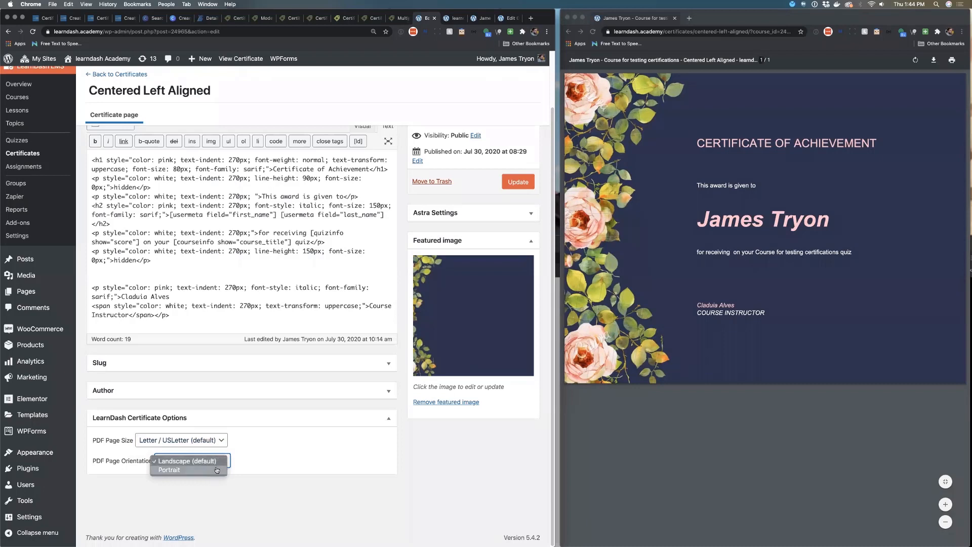
left_click(243, 459)
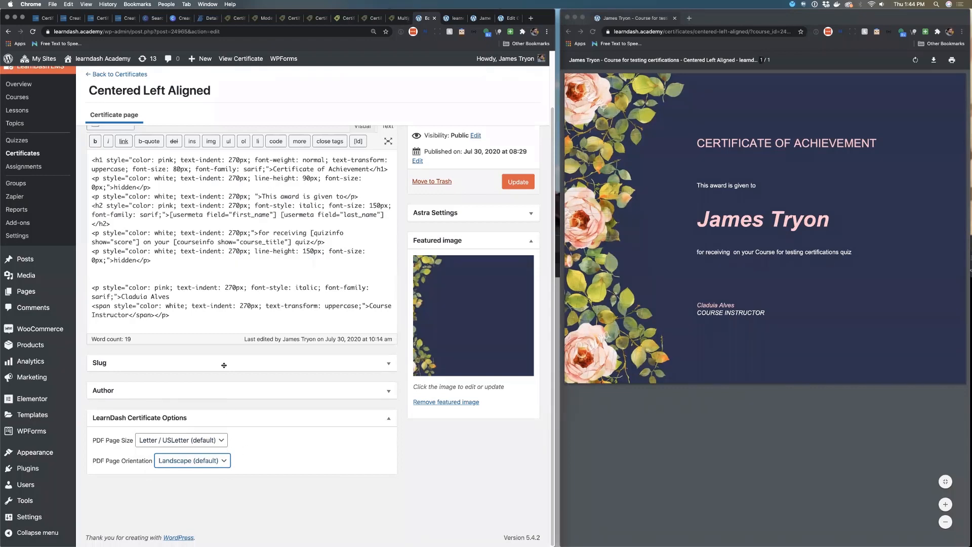
Switch the certificate editor to Visual view and scroll through the rendered certificate
scroll(205, 267, "up", 2)
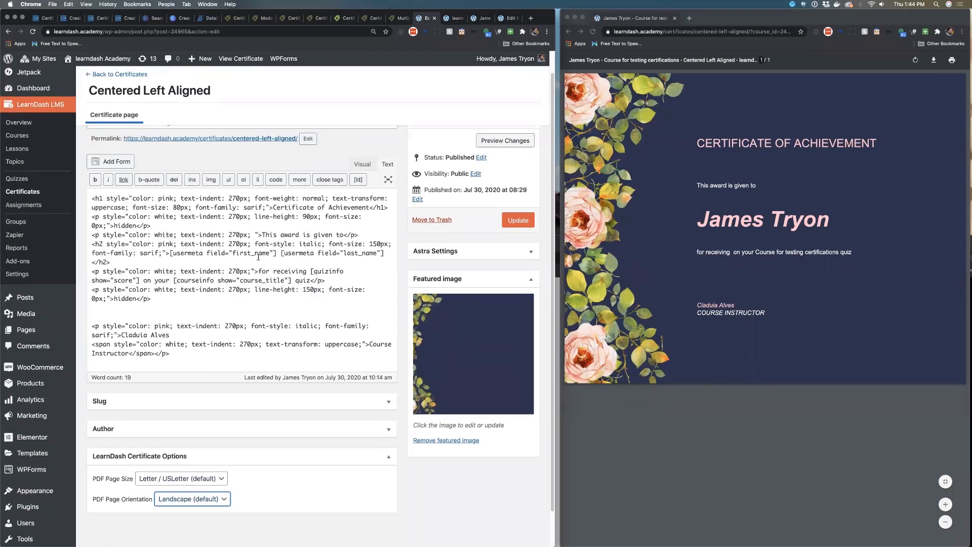
left_click(178, 238)
left_click(209, 180)
left_click(313, 93)
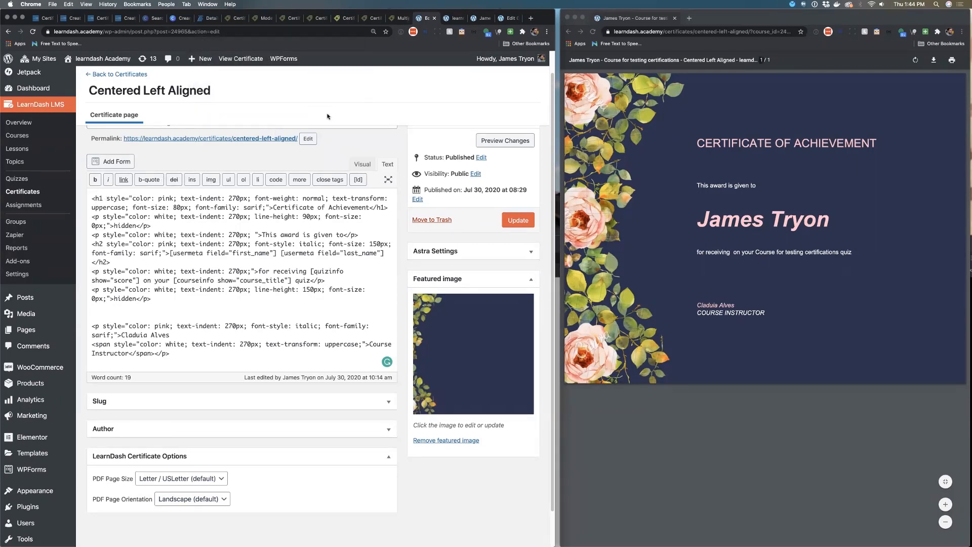
left_click(364, 163)
scroll(240, 285, "down", 5)
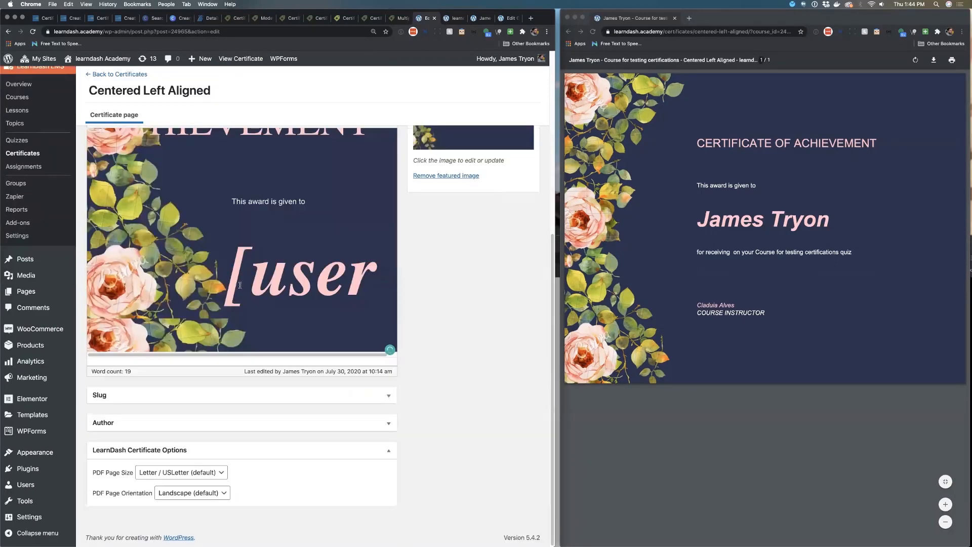
left_click(239, 169)
scroll(232, 134, "up", 5)
Open the LearnDash Shortcodes inserter, close it, and return the editor to Text view
scroll(212, 225, "down", 1)
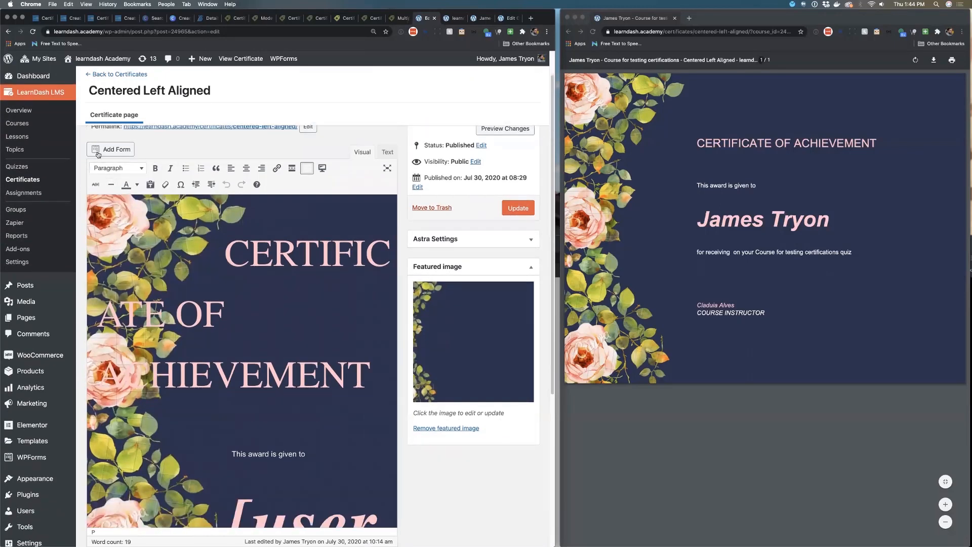
left_click(322, 173)
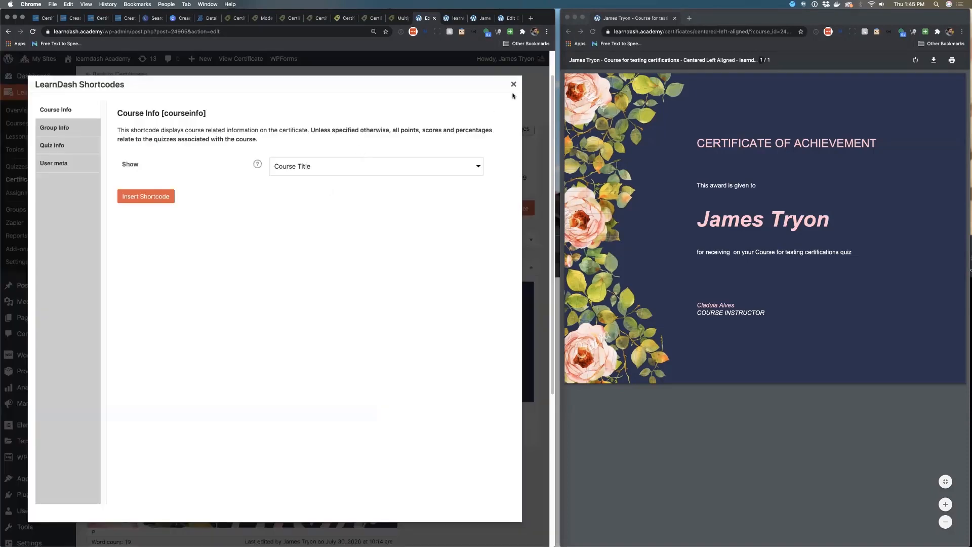
left_click(514, 84)
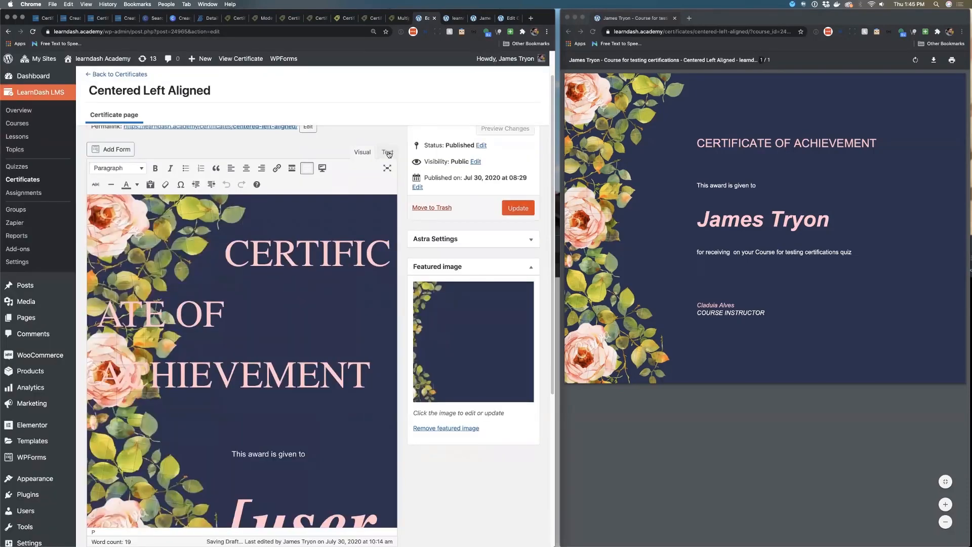
left_click(388, 152)
left_click(188, 330)
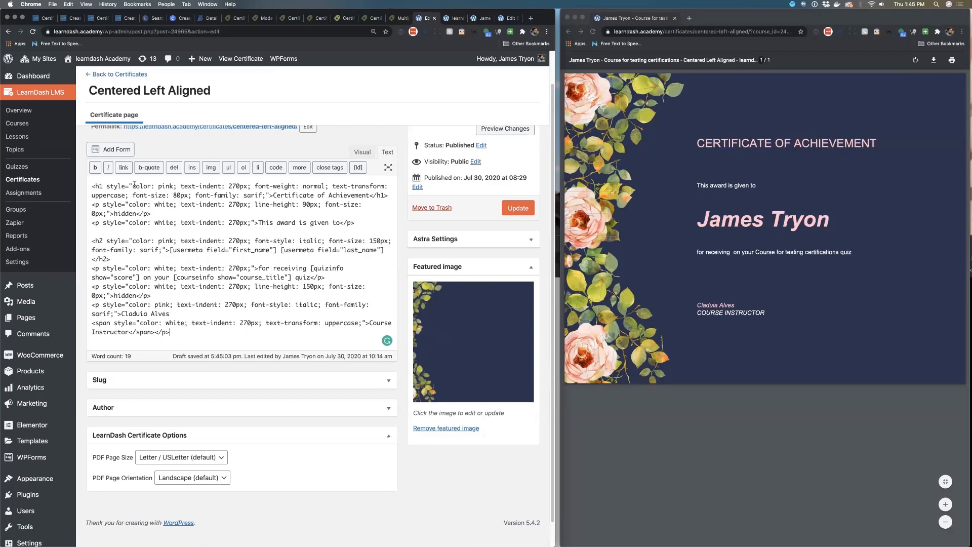
Set the heading's color to #eeeeee, update the certificate, and refresh the PDF preview
left_click_drag(133, 186, 267, 196)
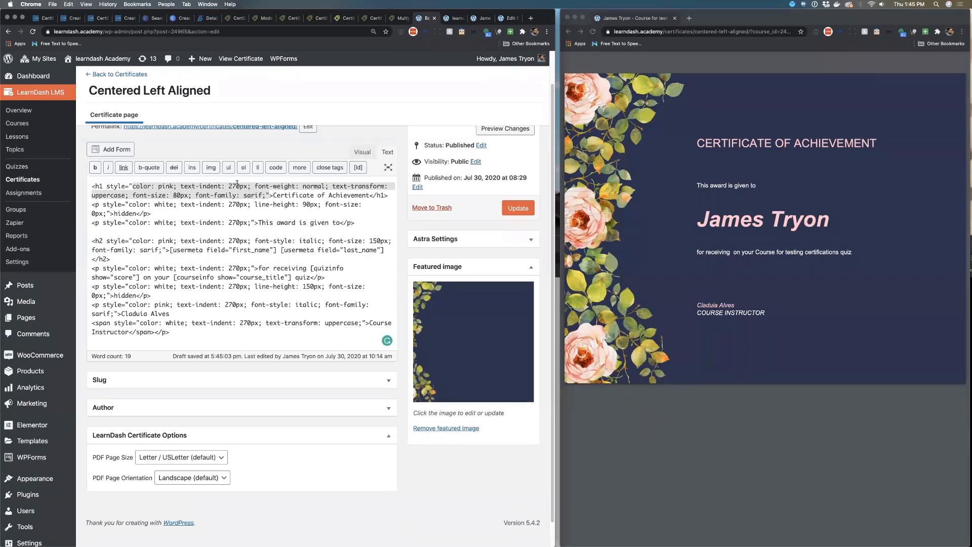
left_click(157, 188)
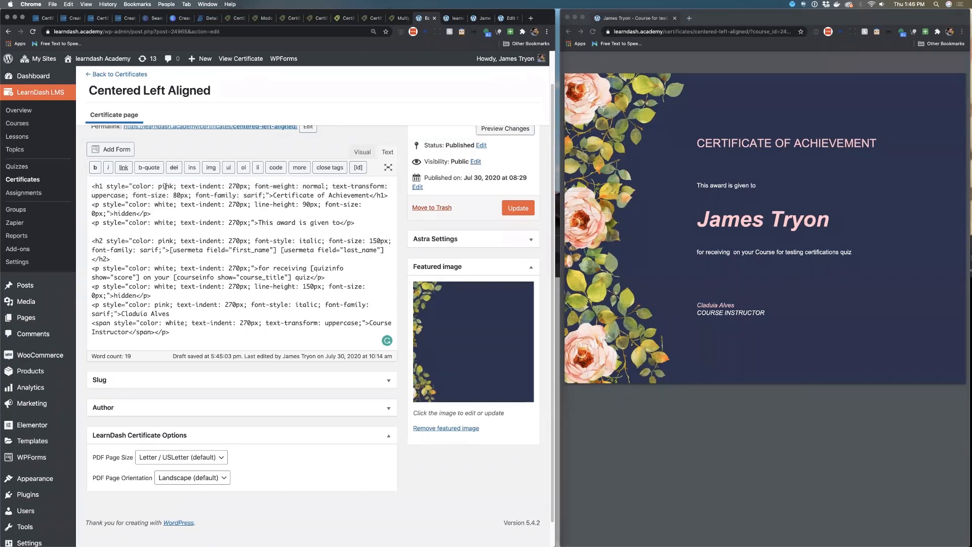
left_click_drag(164, 186, 171, 186)
type("#eeeeee")
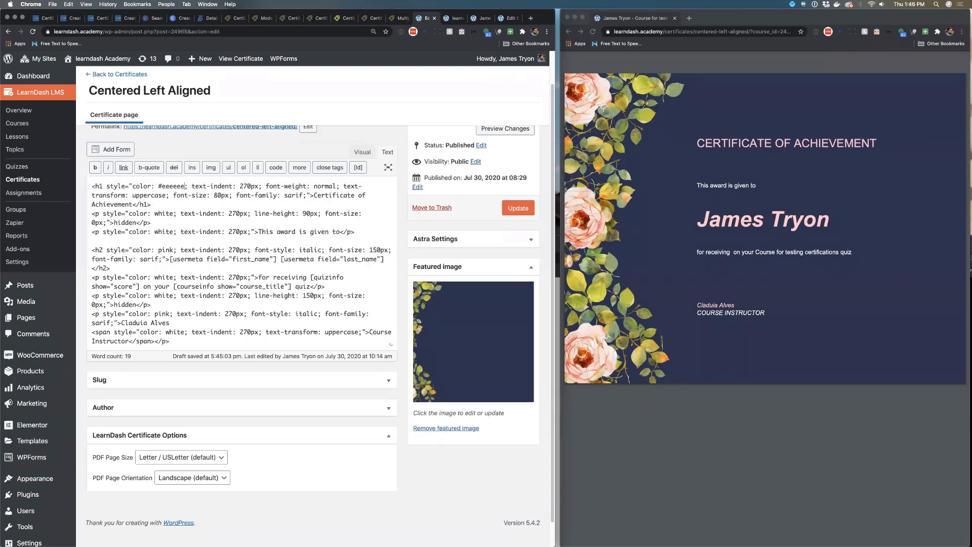
left_click(511, 210)
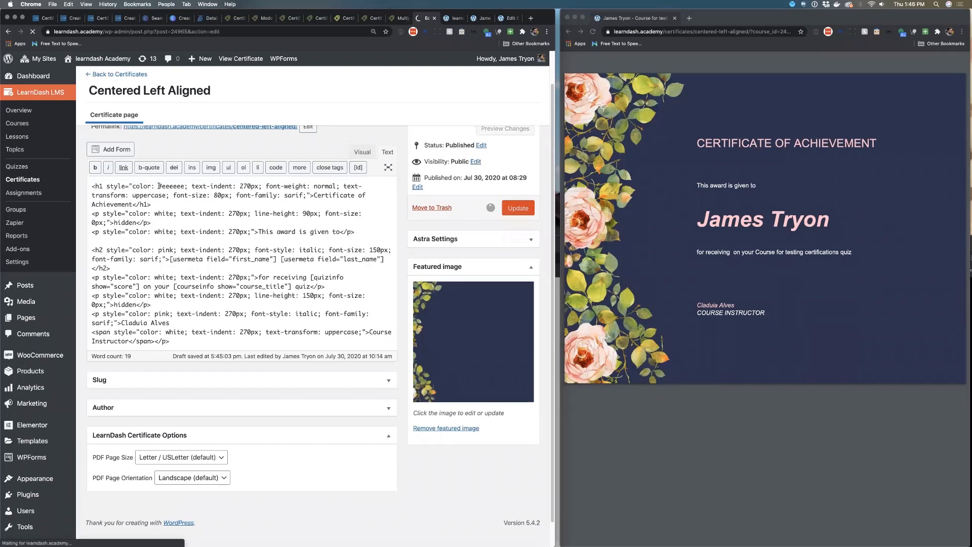
left_click(594, 32)
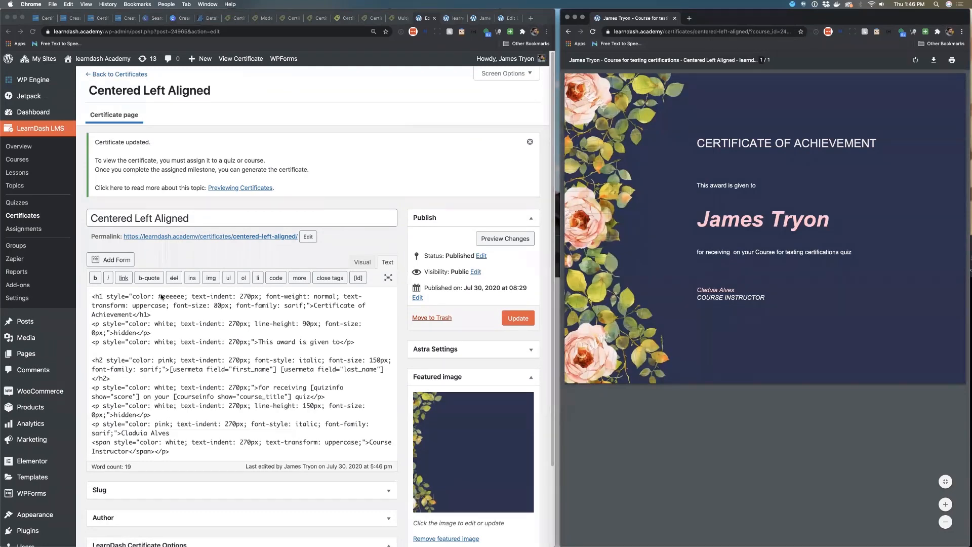
Set the heading's color to blue, update the certificate, and refresh the PDF preview
double_click(179, 296)
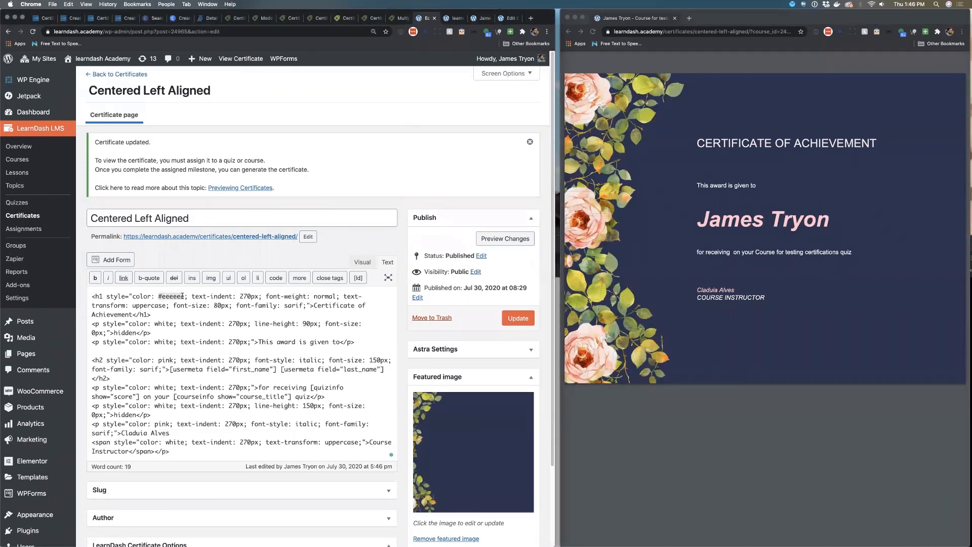
type("blue")
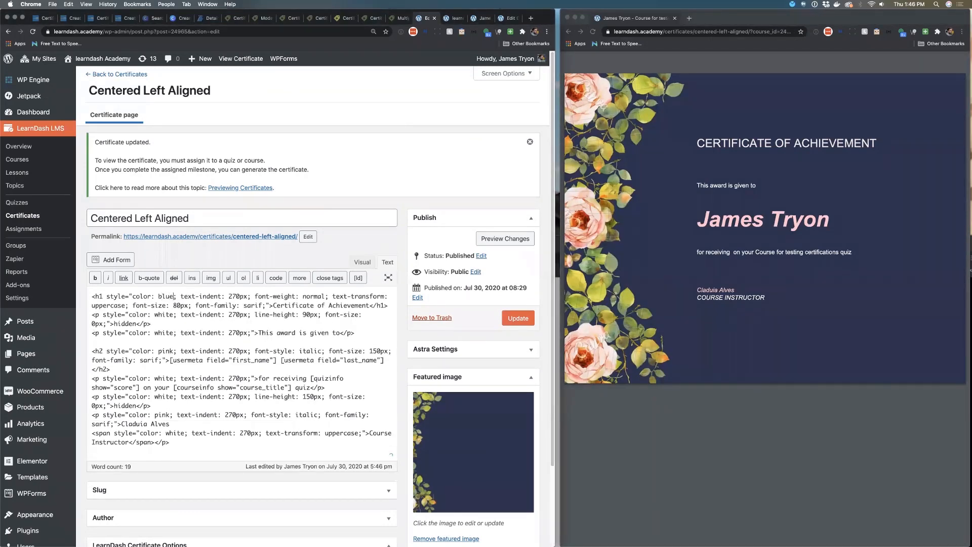
left_click(524, 320)
left_click(592, 31)
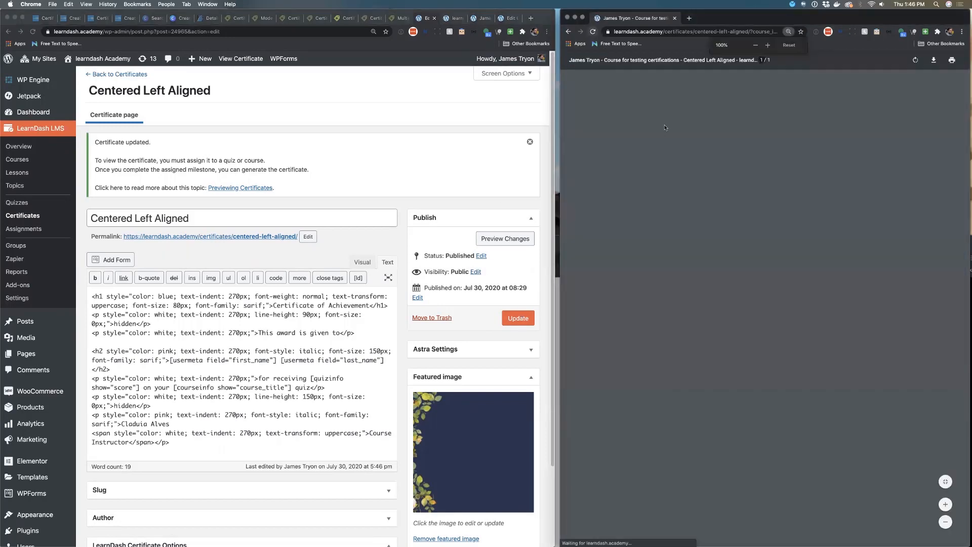
Set the heading's color to ink, update the certificate, and refresh the PDF preview
double_click(161, 298)
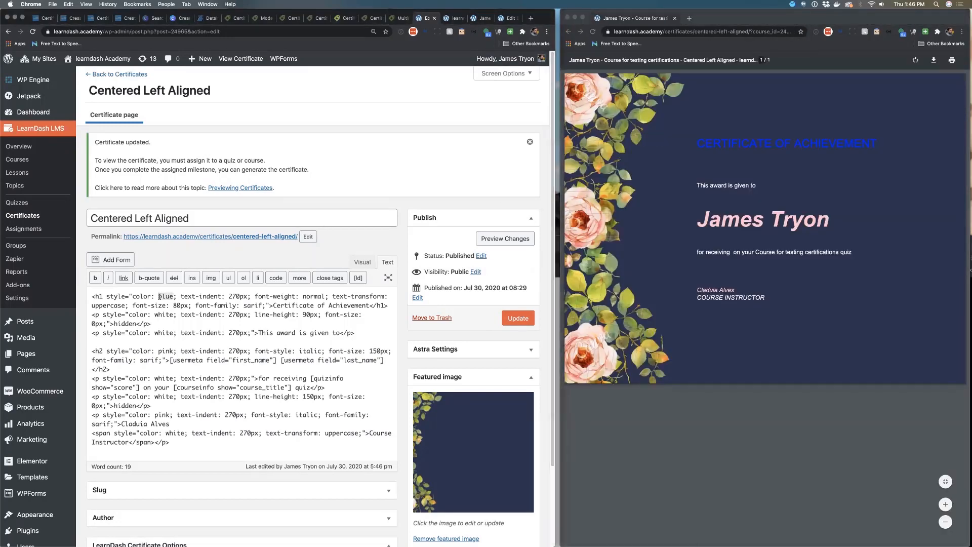
type("ink")
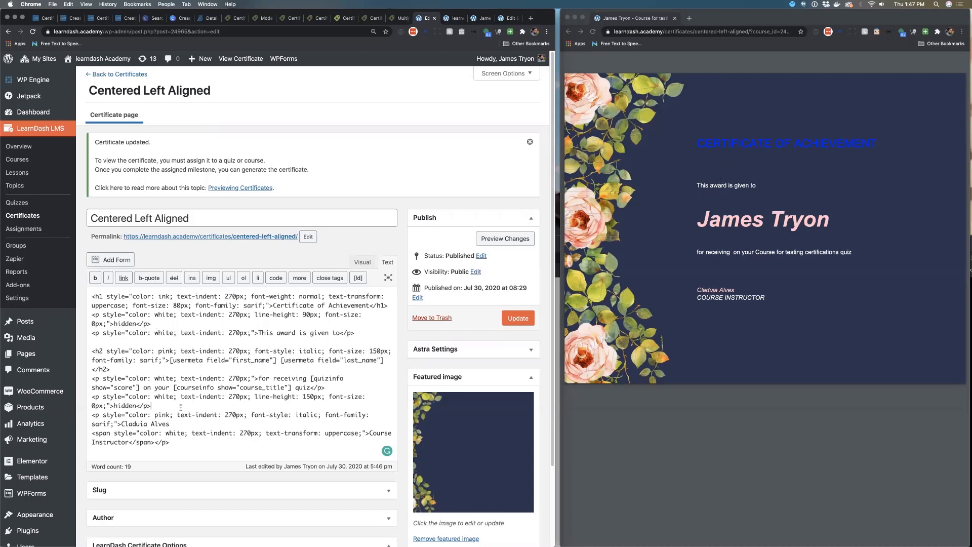
left_click(255, 397)
left_click(526, 319)
left_click(592, 32)
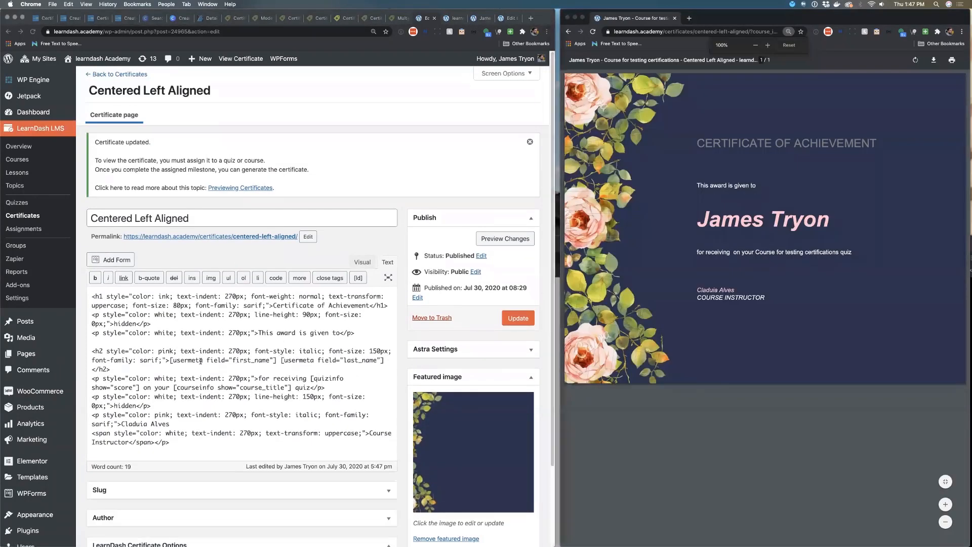
Highlight the usermeta first_name and last_name shortcodes in the name heading line
left_click(170, 361)
left_click_drag(169, 360, 389, 360)
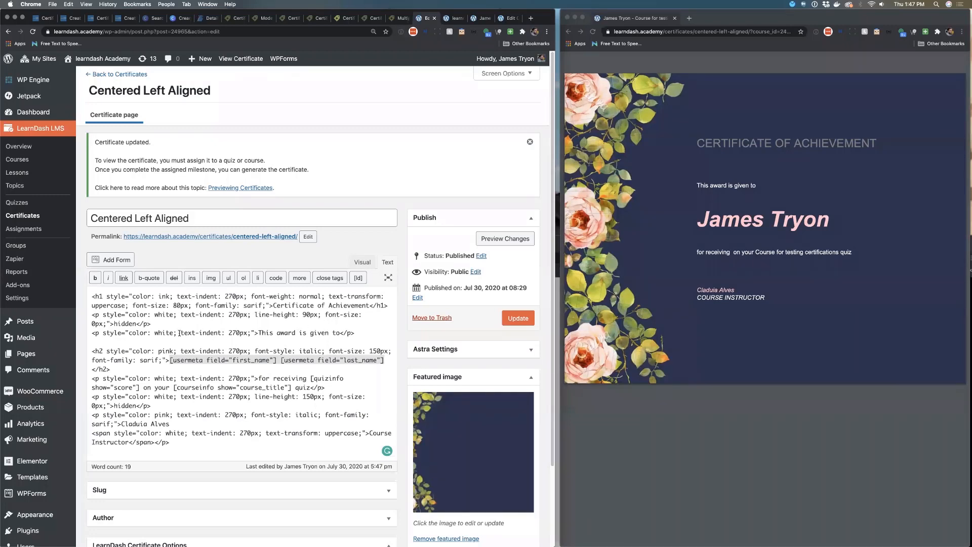
scroll(186, 334, "down", 3)
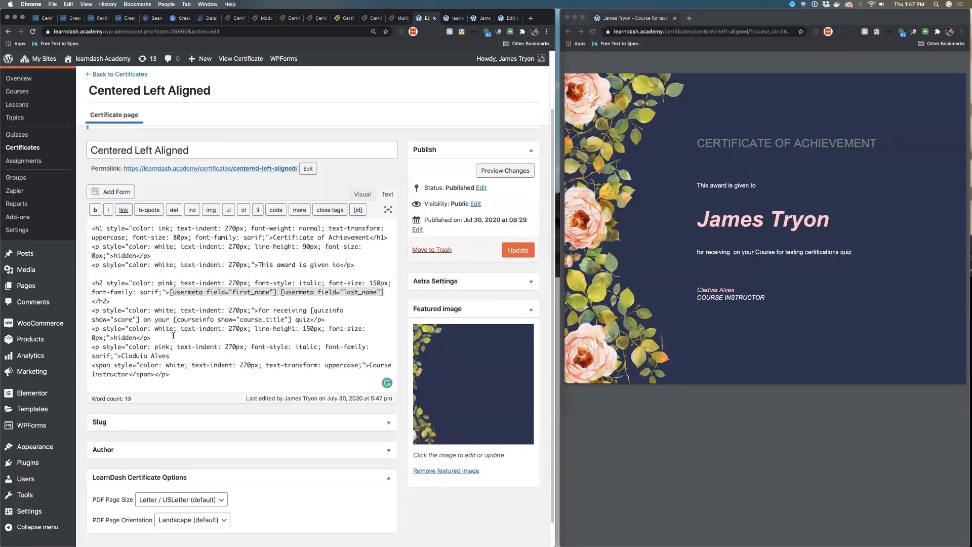
Highlight the quizinfo score and courseinfo course_title shortcodes in the course sentence
left_click_drag(141, 320, 311, 312)
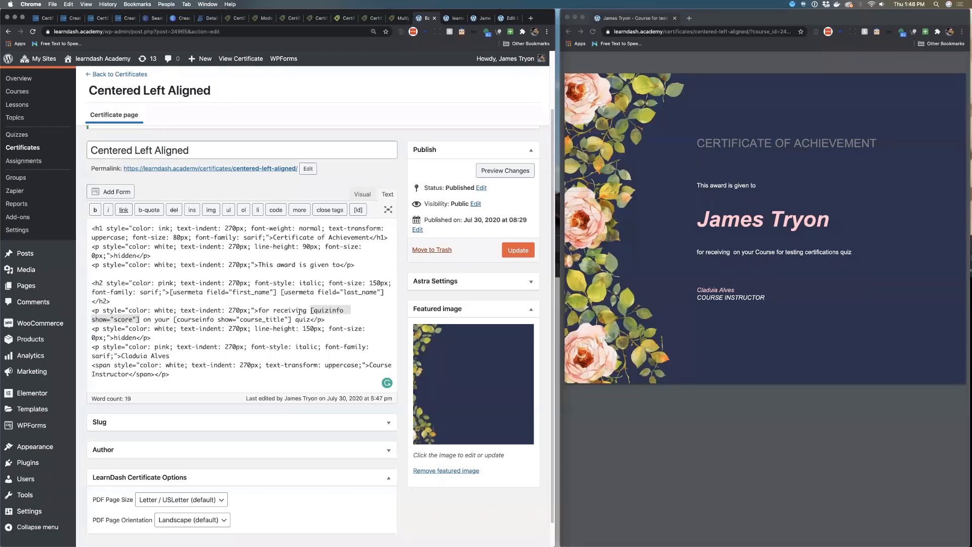
left_click(292, 320)
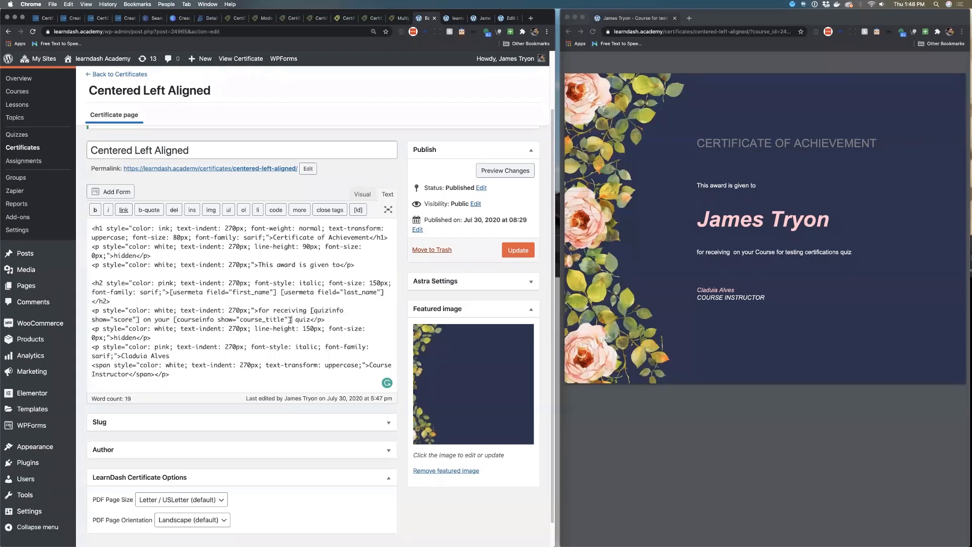
left_click_drag(291, 319, 173, 320)
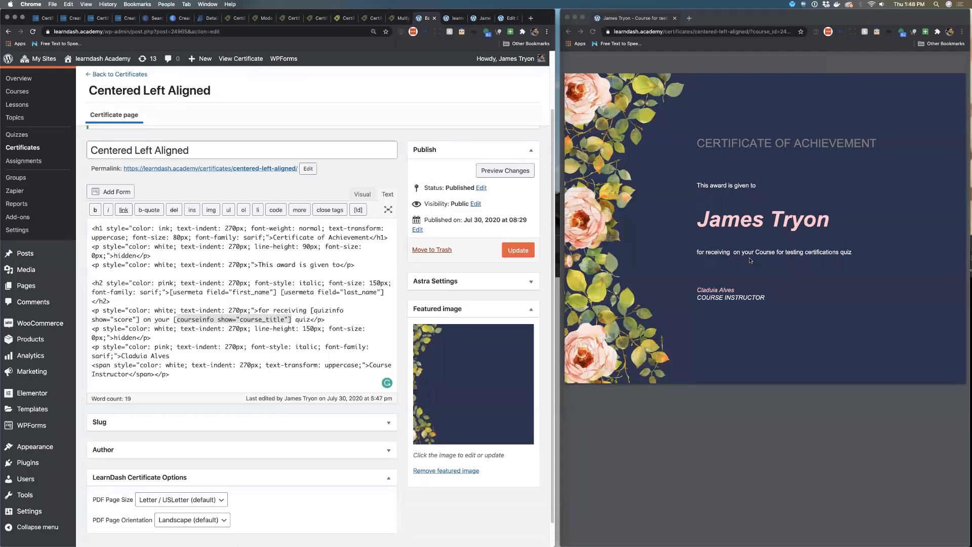
left_click(265, 265)
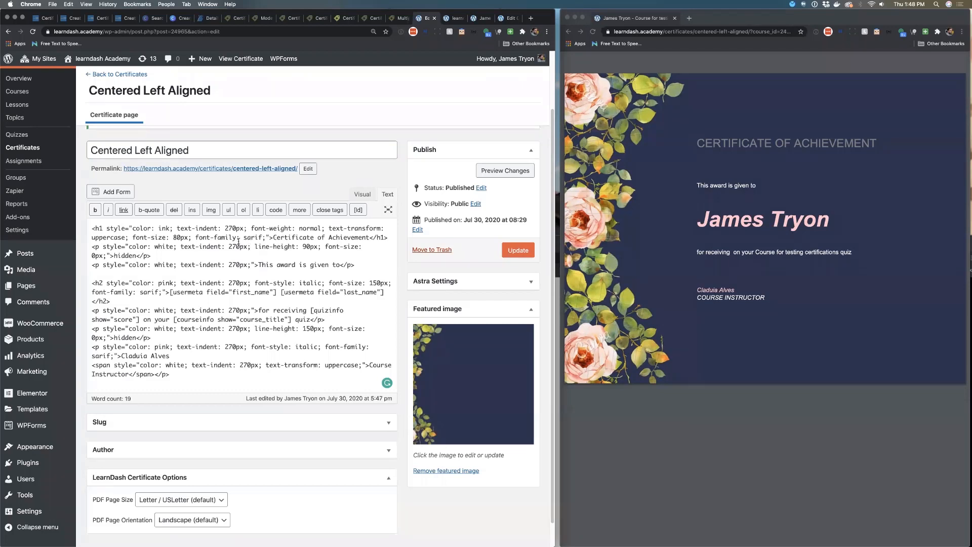
Copy the line-height: 90px declaration from the spacer paragraph into the heading's style
left_click_drag(256, 247, 321, 250)
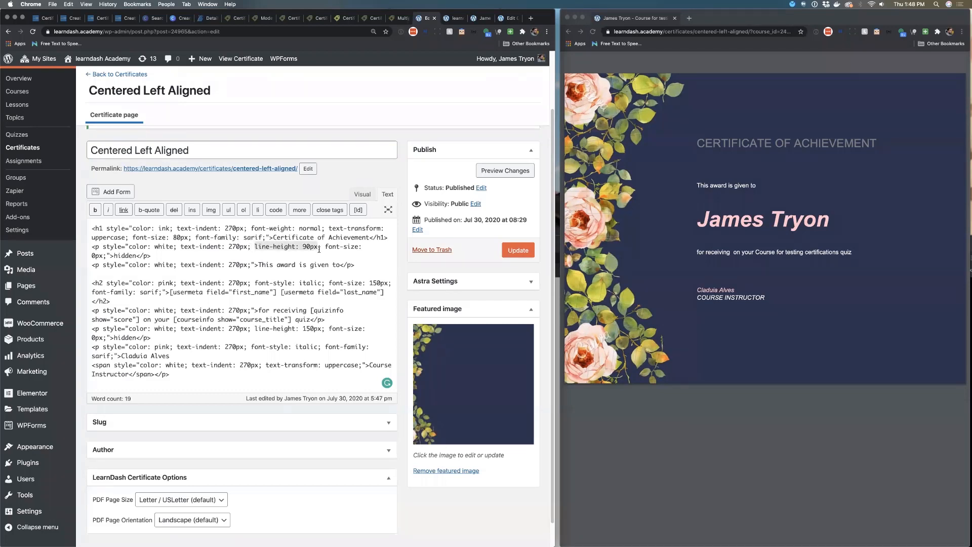
key("super+c")
left_click(267, 237)
key("super+v")
left_click(267, 237)
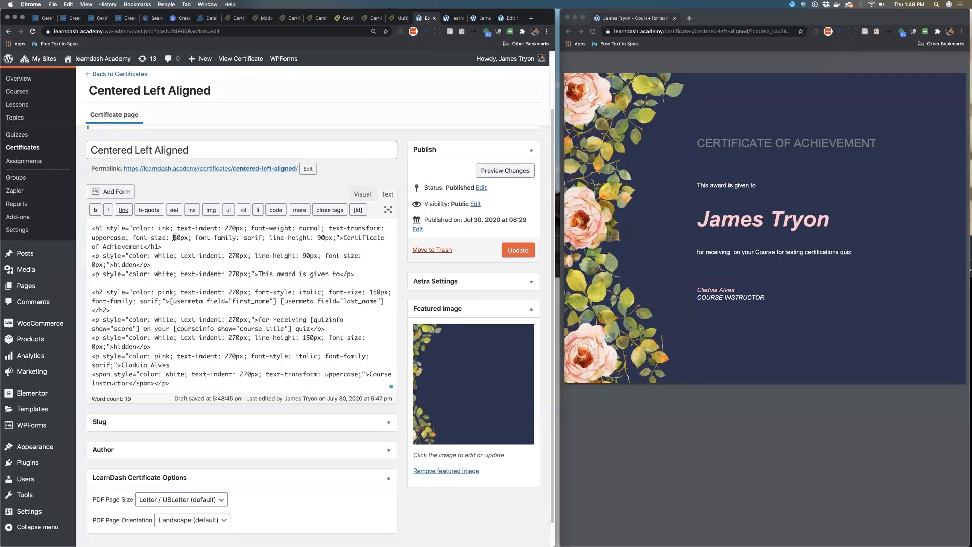
Set the heading's font size to 120px, update the certificate, and refresh the PDF preview
left_click(175, 237)
key("Delete")
type("12")
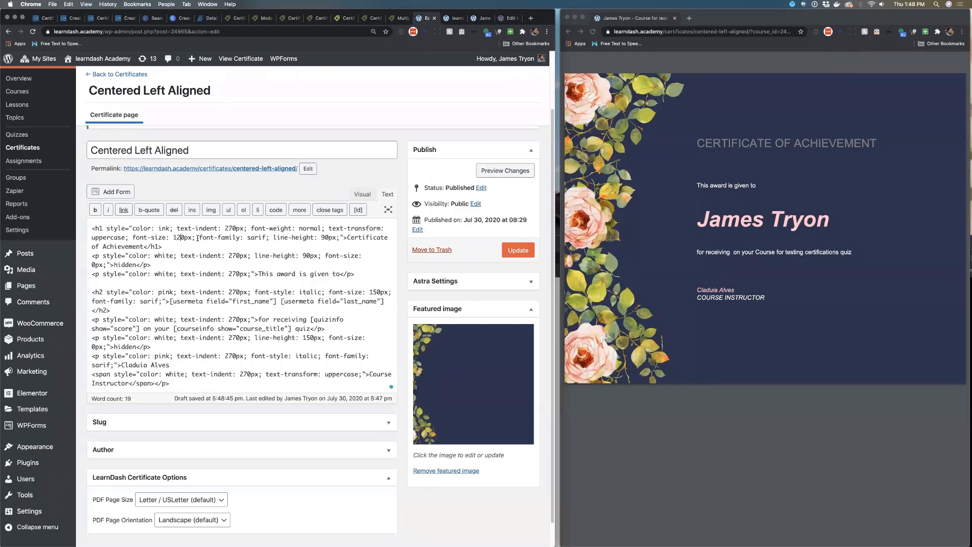
left_click(513, 252)
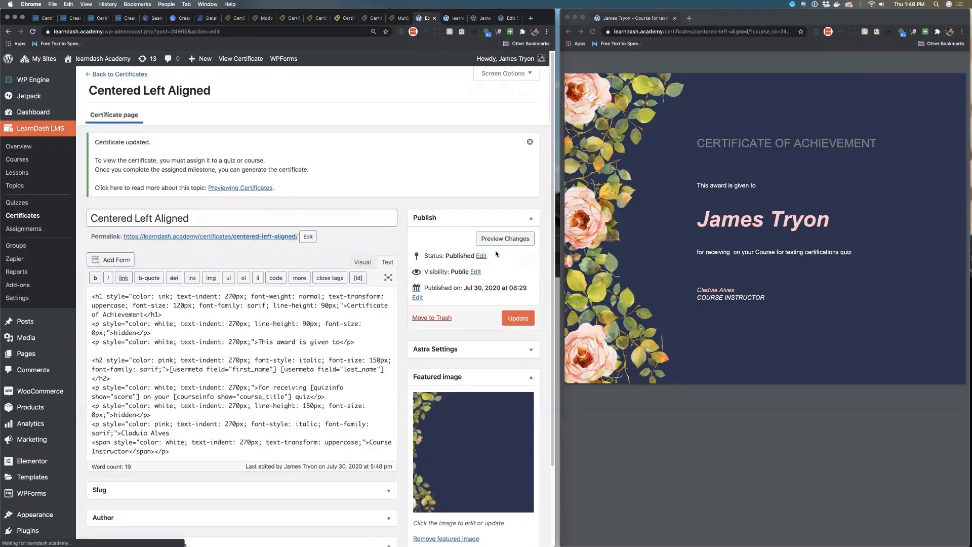
left_click(592, 33)
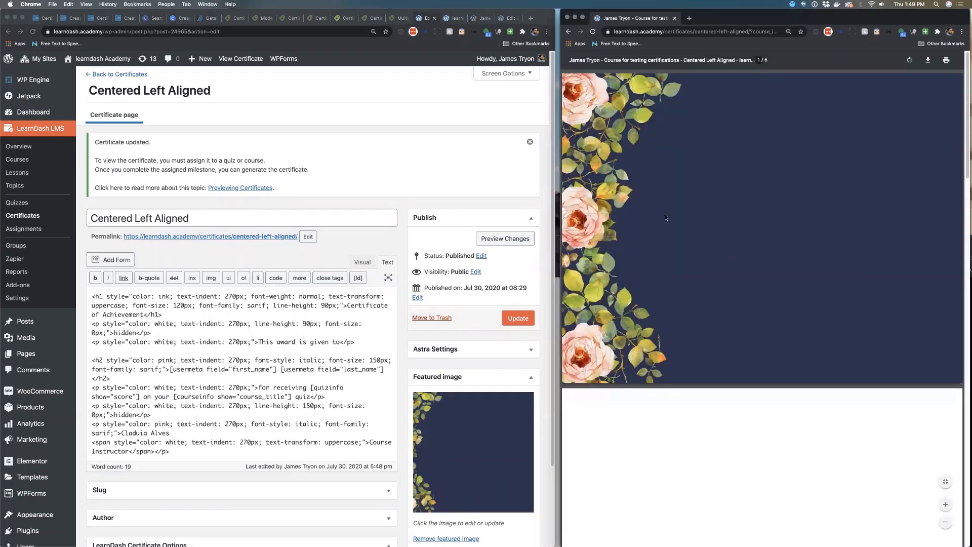
Set the heading's font size to 30px, update the certificate, and refresh the PDF preview
left_click(155, 306)
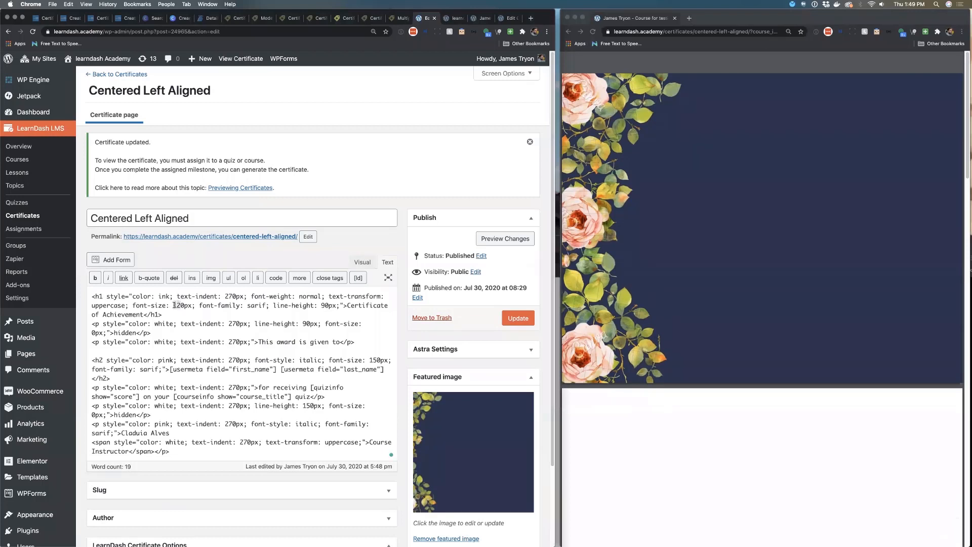
type("60")
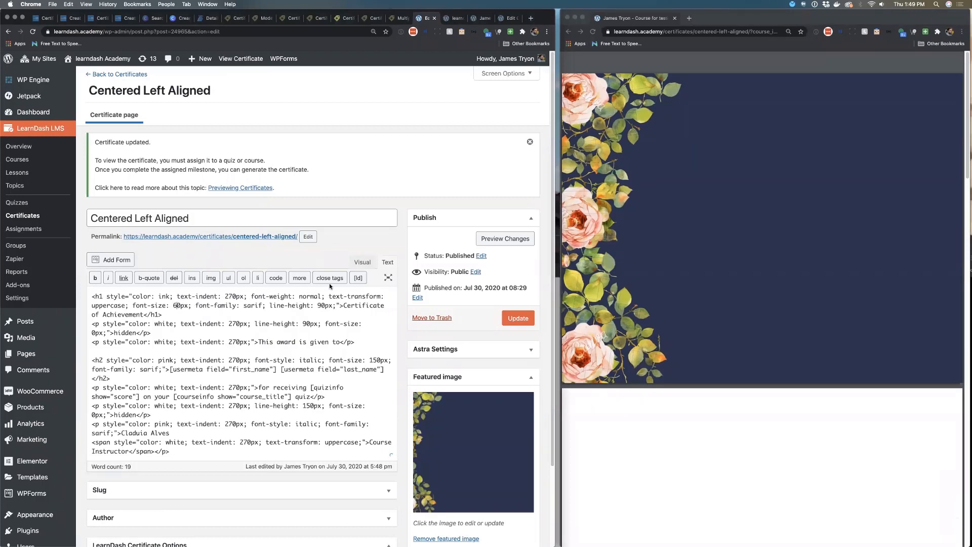
key("BackSpace")
key("BackSpace")
type("30")
left_click(525, 317)
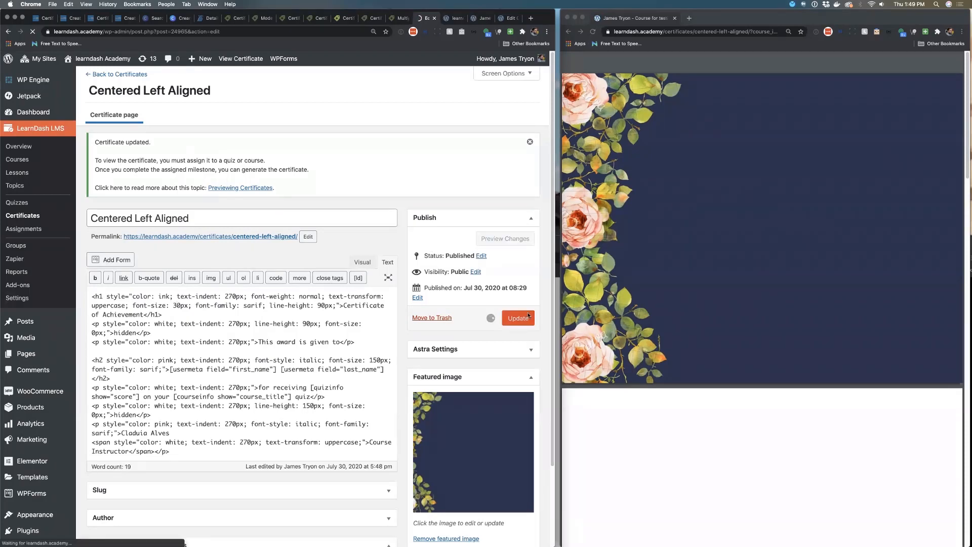
left_click(595, 34)
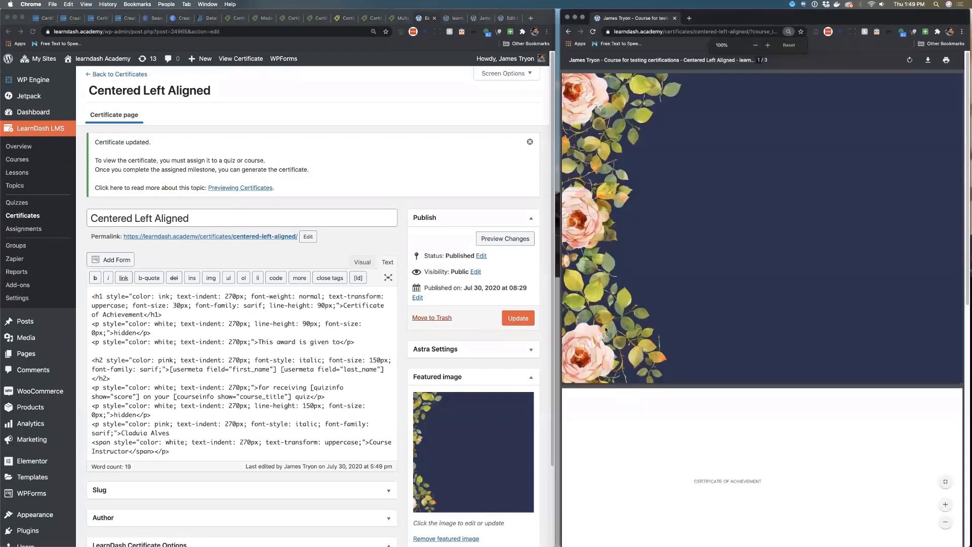
Set the heading's font size to 80px
scroll(684, 420, "down", 2)
left_click_drag(690, 445, 767, 443)
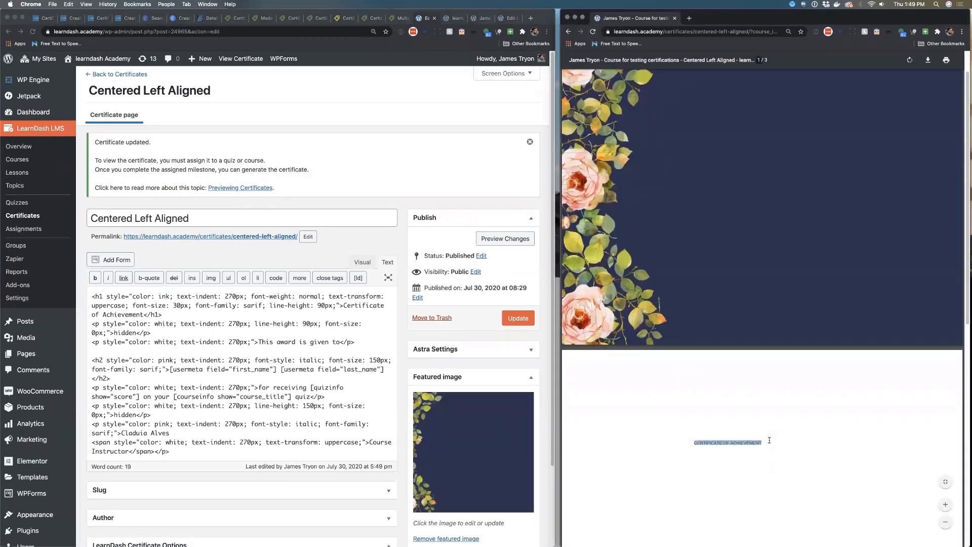
left_click(166, 312)
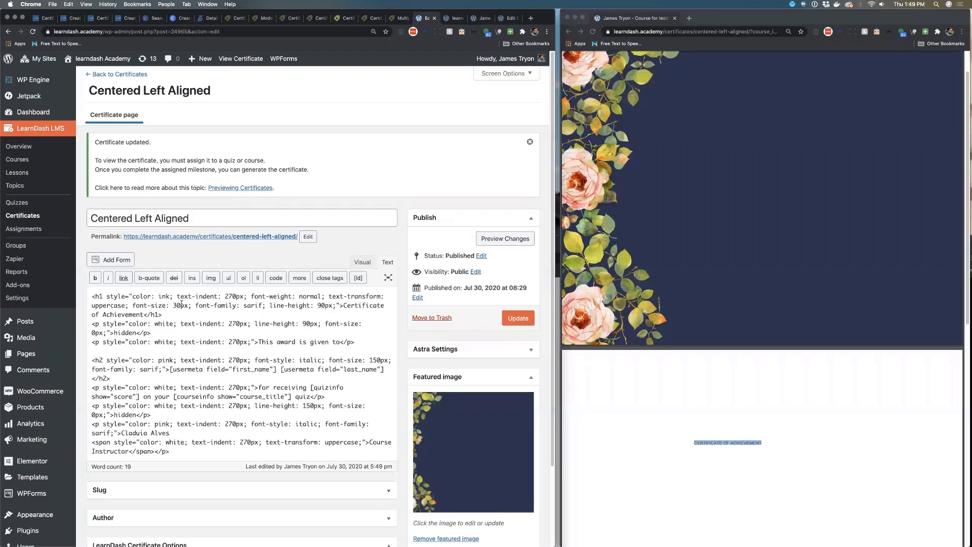
left_click_drag(174, 306, 176, 305)
type("8")
Insert <br/> line breaks after Certificate and of in the heading, update the certificate, and refresh the PDF preview
left_click(392, 307)
type("<br/> of Achievement")
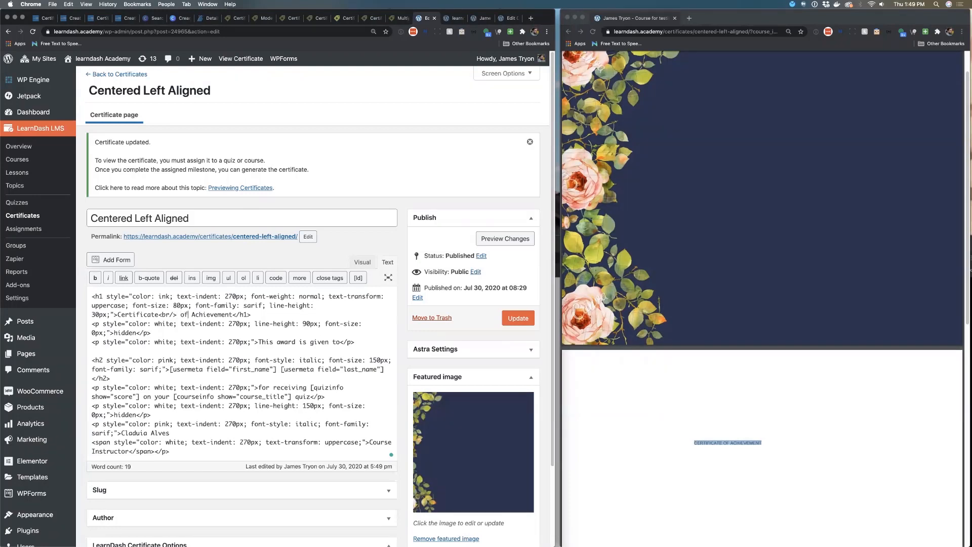
type("<br/>")
left_click(515, 319)
left_click(593, 32)
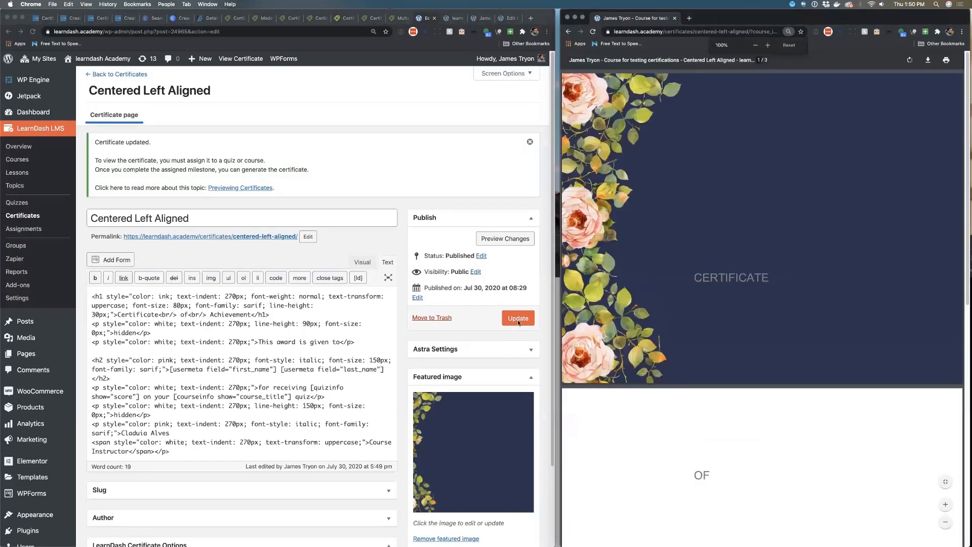
left_click(517, 320)
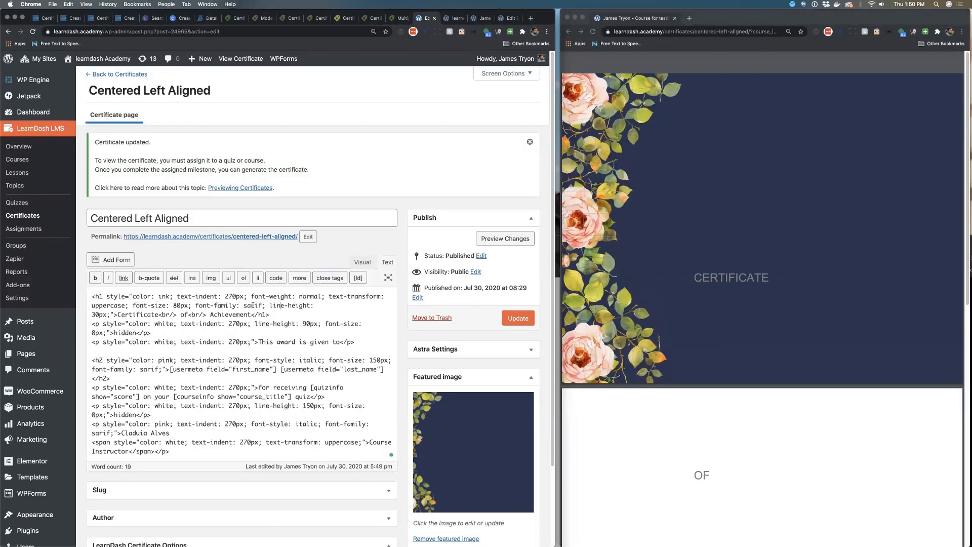
Remove the line-height declaration from the heading, update the certificate, and refresh the PDF preview
left_click_drag(267, 306, 113, 314)
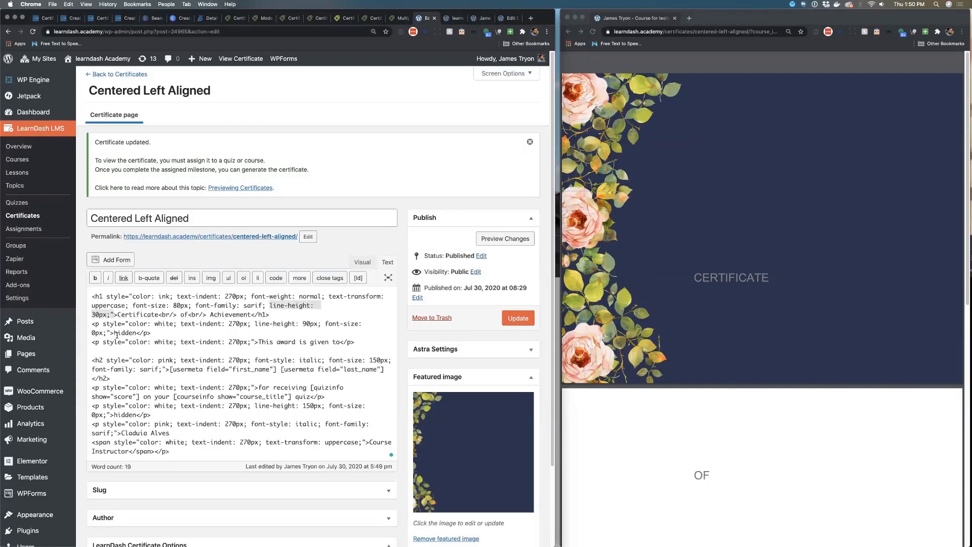
left_click(270, 306)
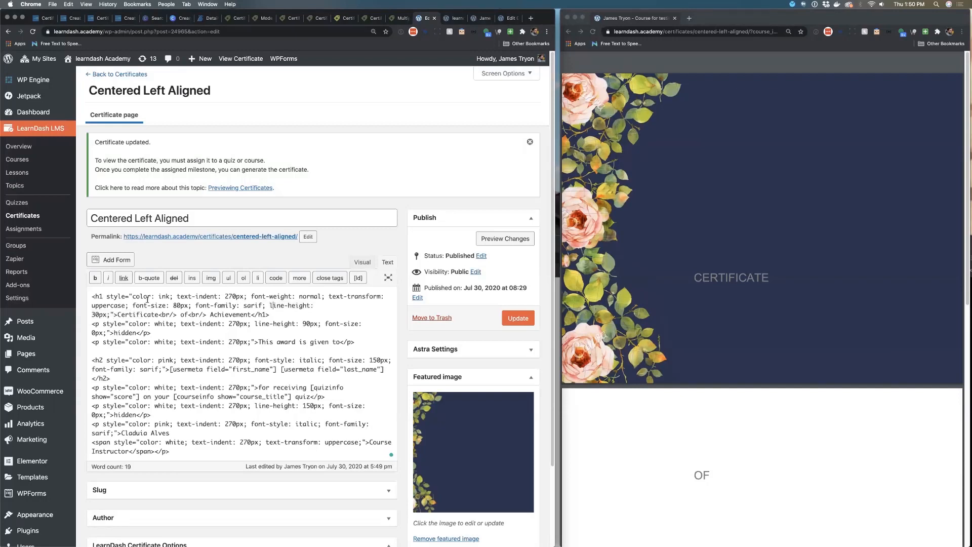
key("Right")
key("Right")
key("BackSpace")
key("BackSpace")
key("BackSpace")
key("BackSpace")
key("BackSpace")
key("BackSpace")
key("BackSpace")
key("BackSpace")
key("BackSpace")
key("BackSpace")
key("BackSpace")
key("BackSpace")
key("BackSpace")
key("BackSpace")
key("BackSpace")
key("BackSpace")
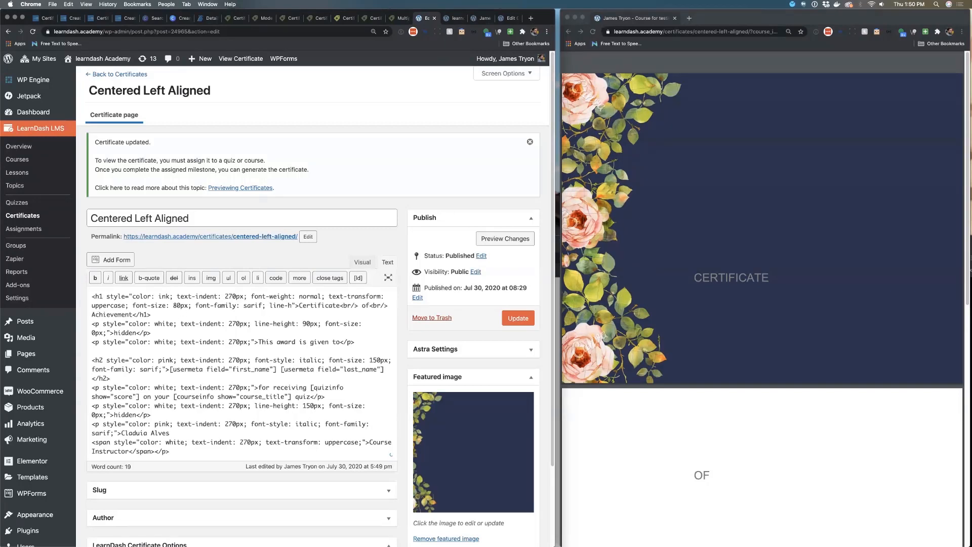
key("BackSpace")
key("BackSpace")
key("BackSpace")
left_click(509, 318)
left_click(592, 32)
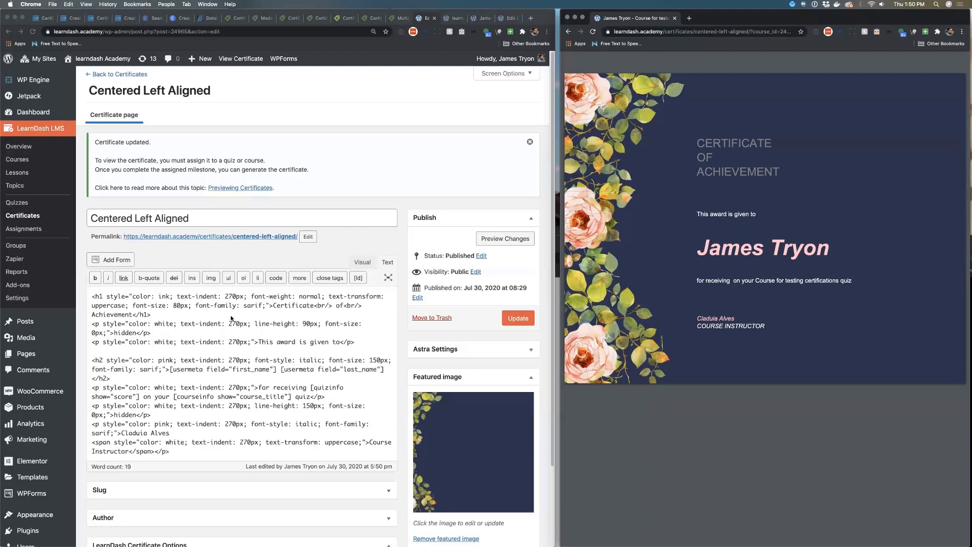
Delete the hidden spacer paragraph below the heading and switch to the Visual editor and back to Text
left_click_drag(152, 334, 89, 327)
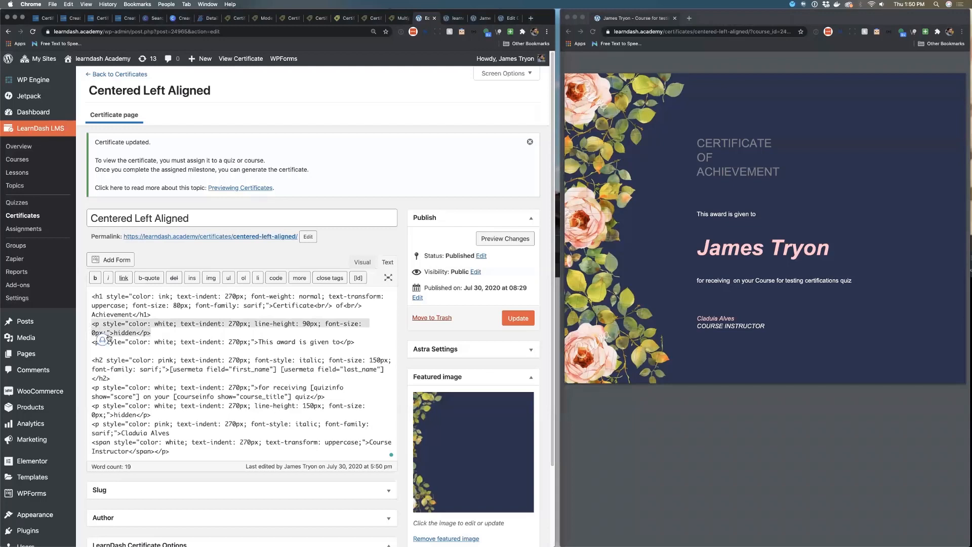
left_click(108, 335)
left_click_drag(156, 334, 86, 328)
key("super+c")
left_click(156, 335)
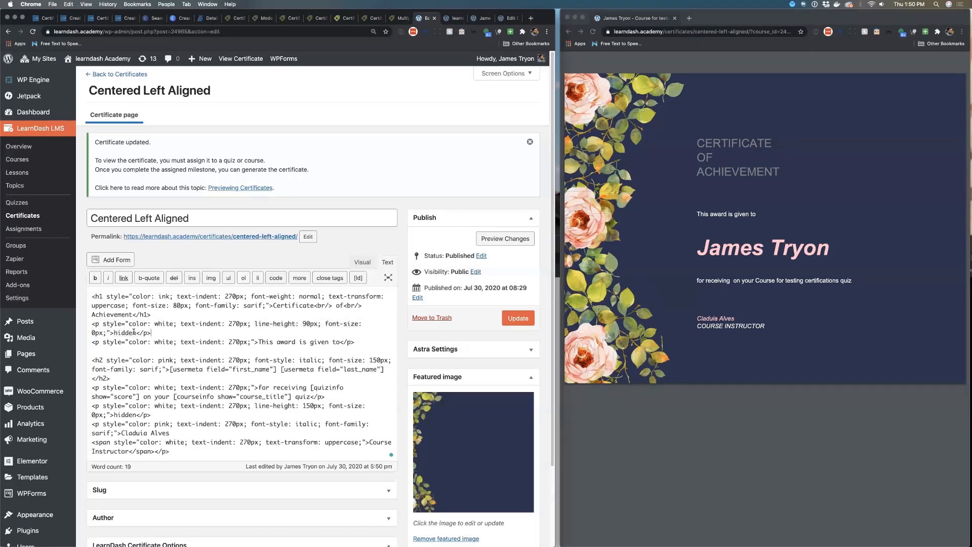
double_click(124, 332)
key("BackSpace")
left_click(364, 262)
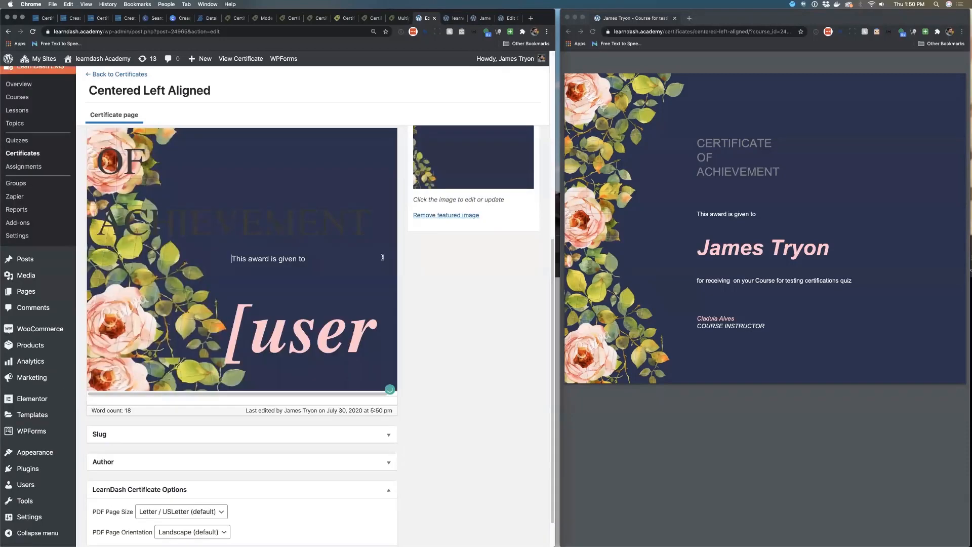
scroll(424, 232, "up", 5)
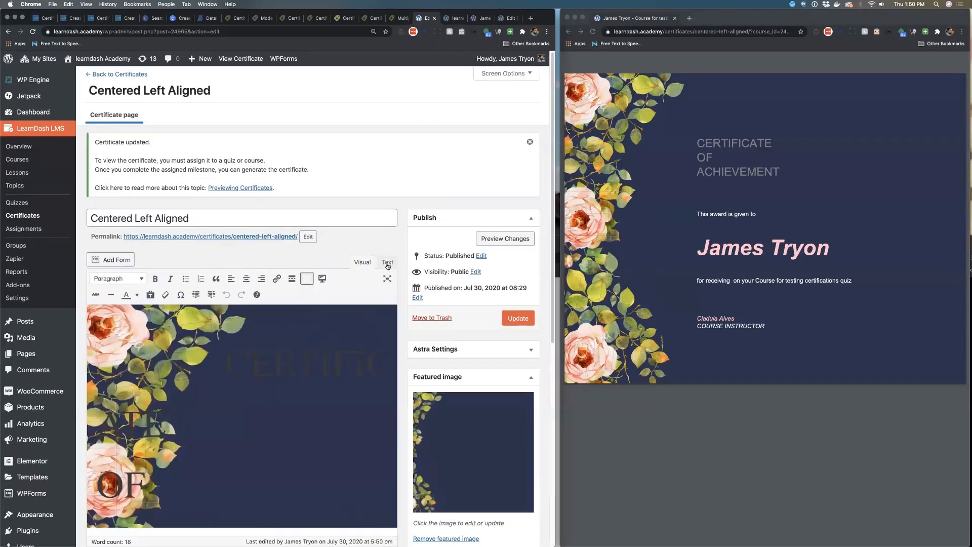
left_click(388, 262)
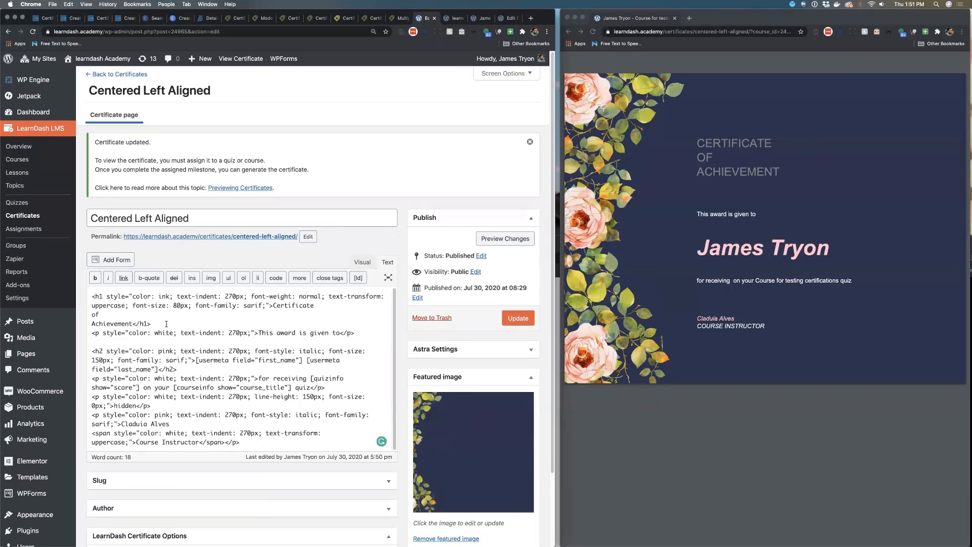
Paste the hidden spacer paragraph back below the heading and update the certificate
key("Return")
key("Up")
key("super+v")
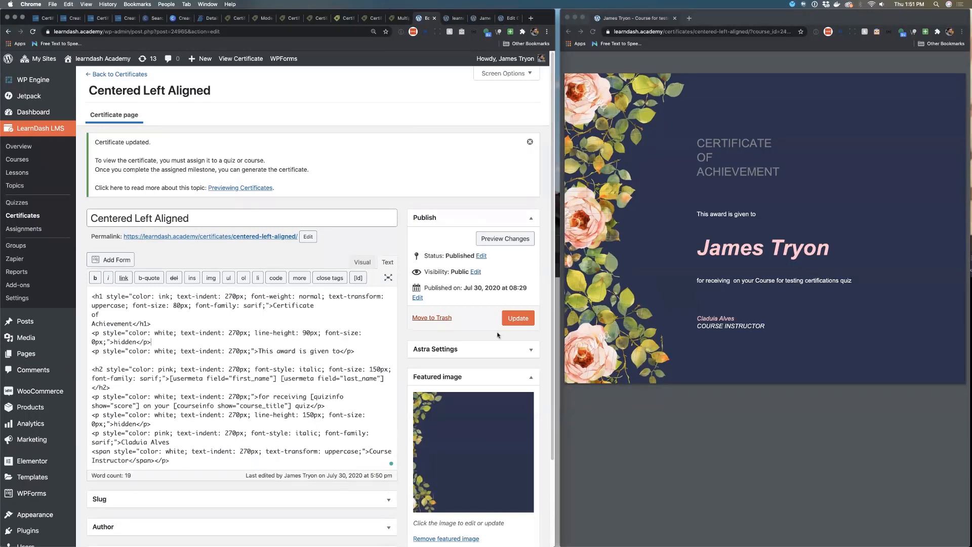
left_click(522, 321)
left_click(650, 104)
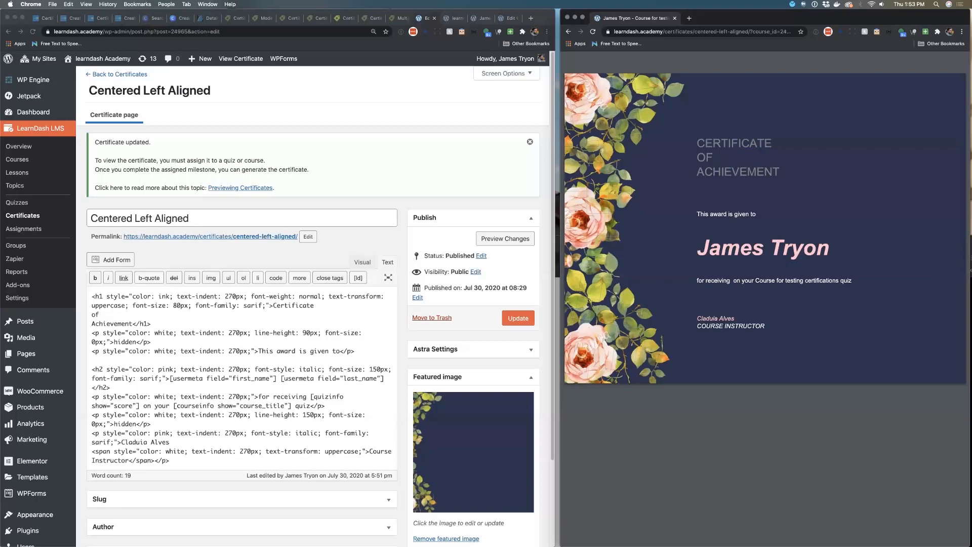
Search Google for crello in a new browser tab
left_click(531, 19)
type("crell")
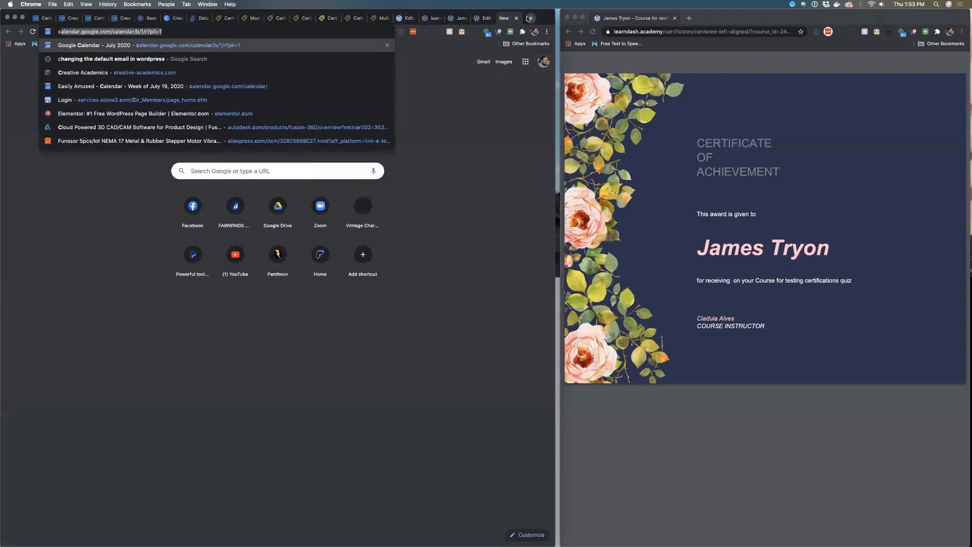
type("o")
key("Return")
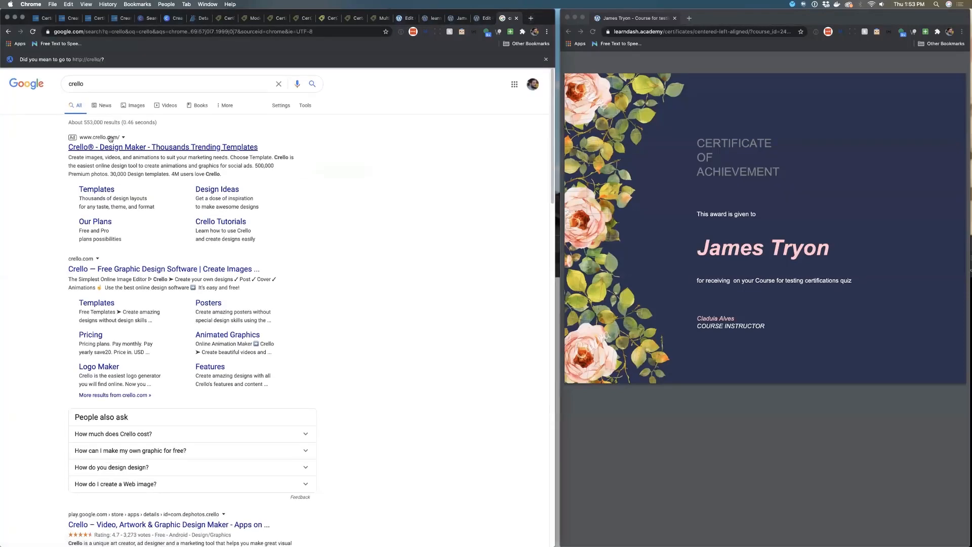
Open the Crello website and browse its Crello Pro feature overview
left_click(107, 143)
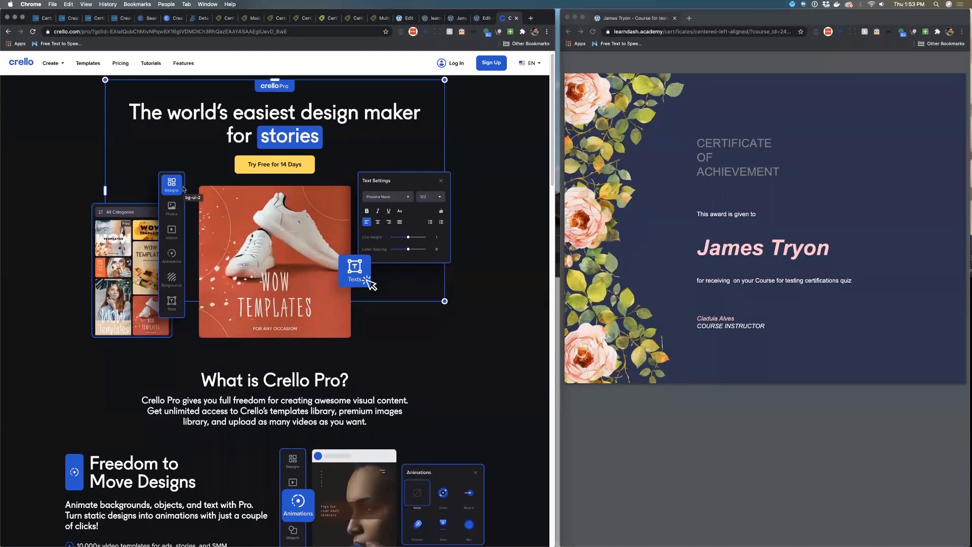
scroll(192, 209, "down", 3)
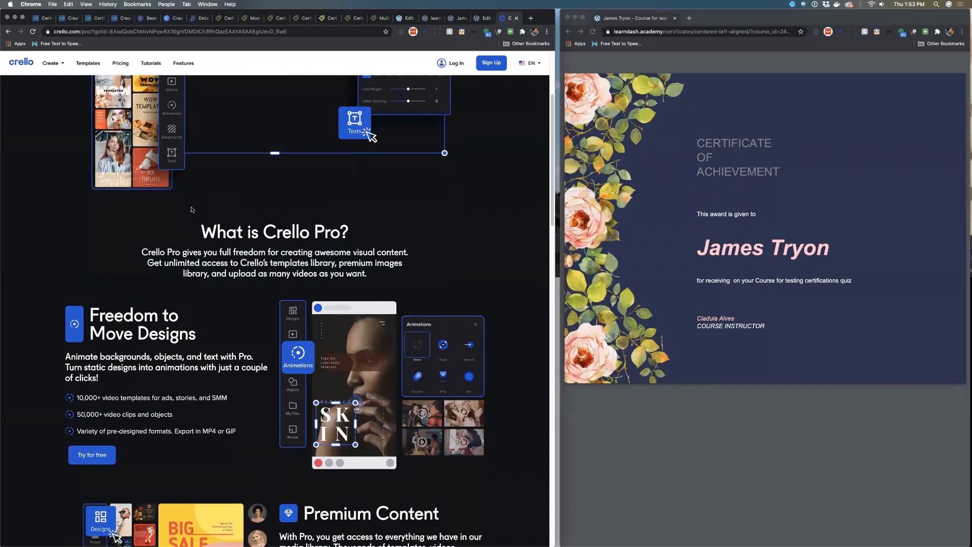
scroll(192, 210, "down", 1)
scroll(193, 210, "down", 7)
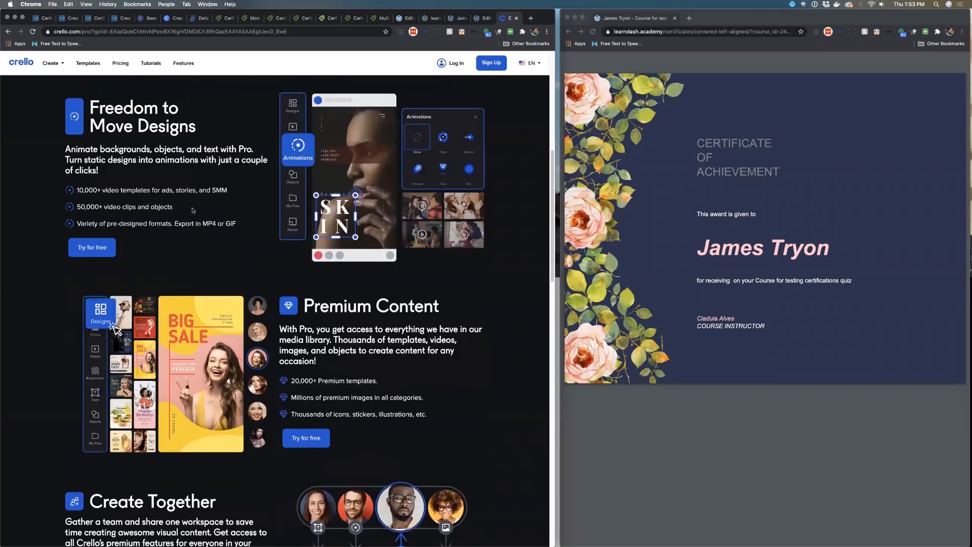
Scroll through the Crello Pro feature and pricing sections, then return to the top of the page
scroll(199, 212, "down", 4)
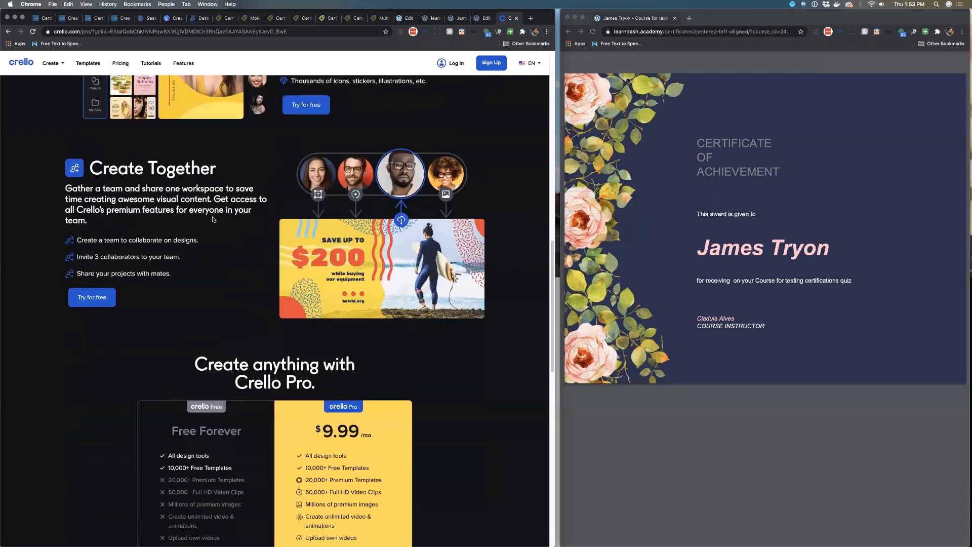
scroll(214, 220, "up", 3)
scroll(215, 222, "up", 7)
scroll(215, 221, "up", 5)
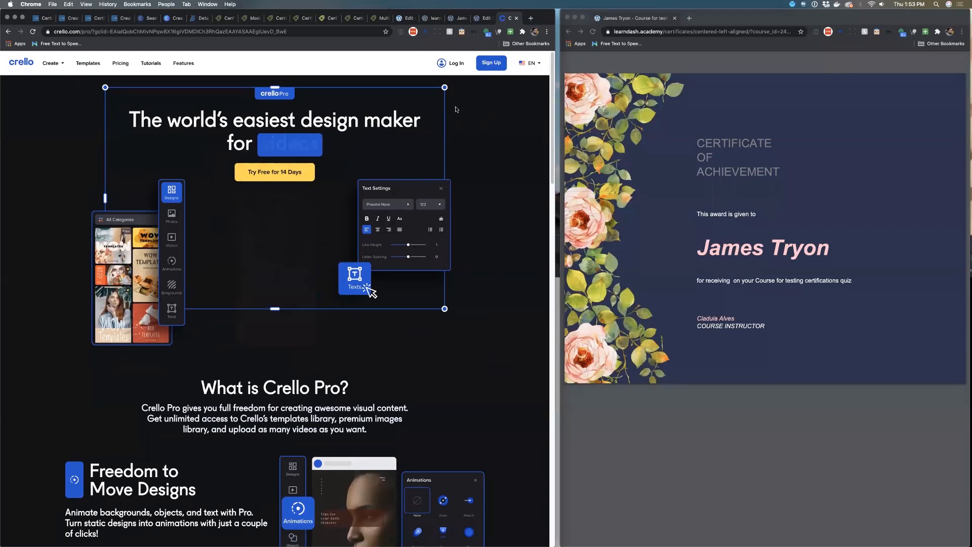
Reload the suspended learndash tabs, ending by opening the Our First Group testing certificate PDF
left_click(456, 18)
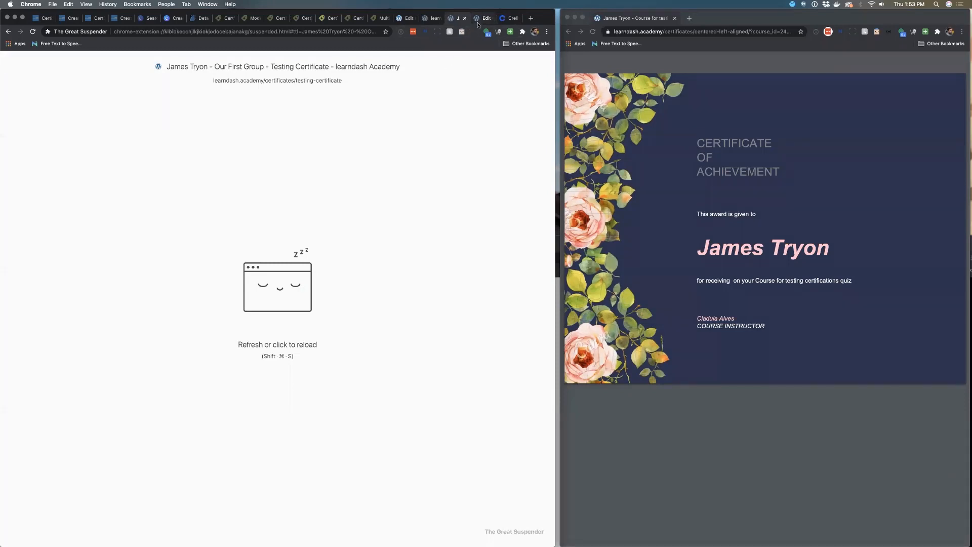
left_click(480, 21)
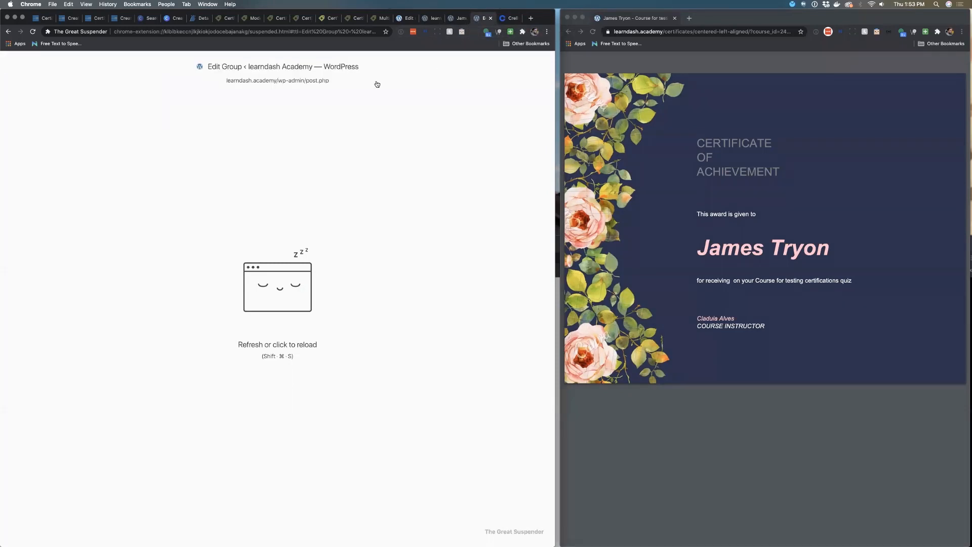
left_click(321, 81)
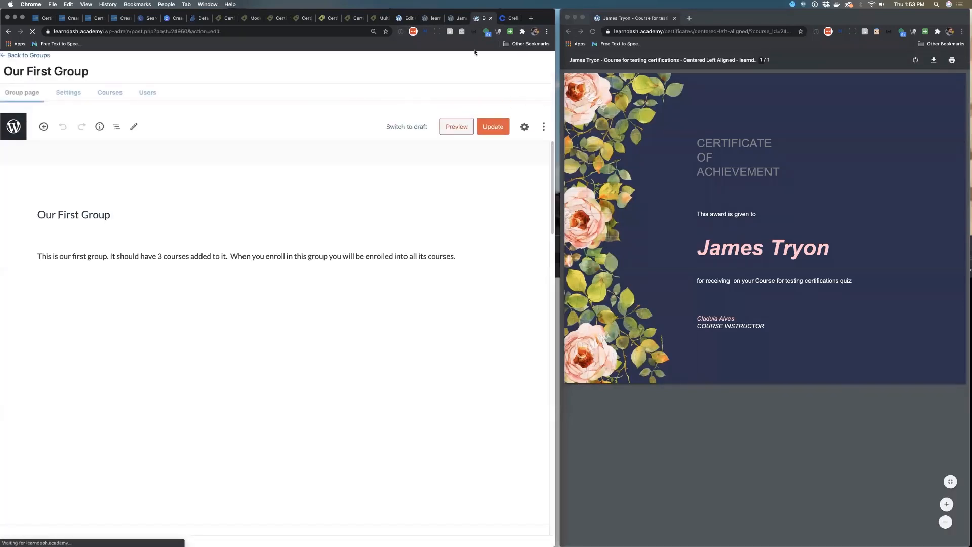
left_click(459, 19)
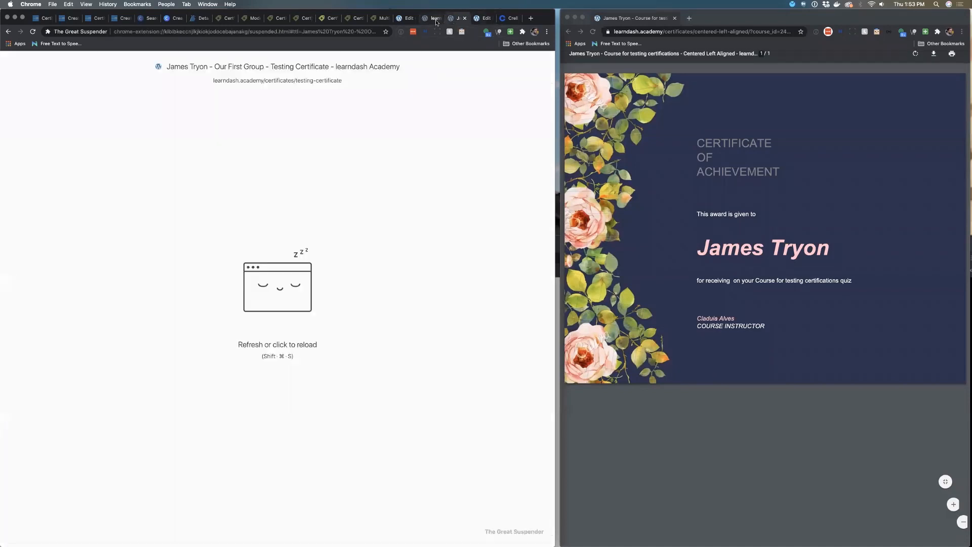
left_click(434, 21)
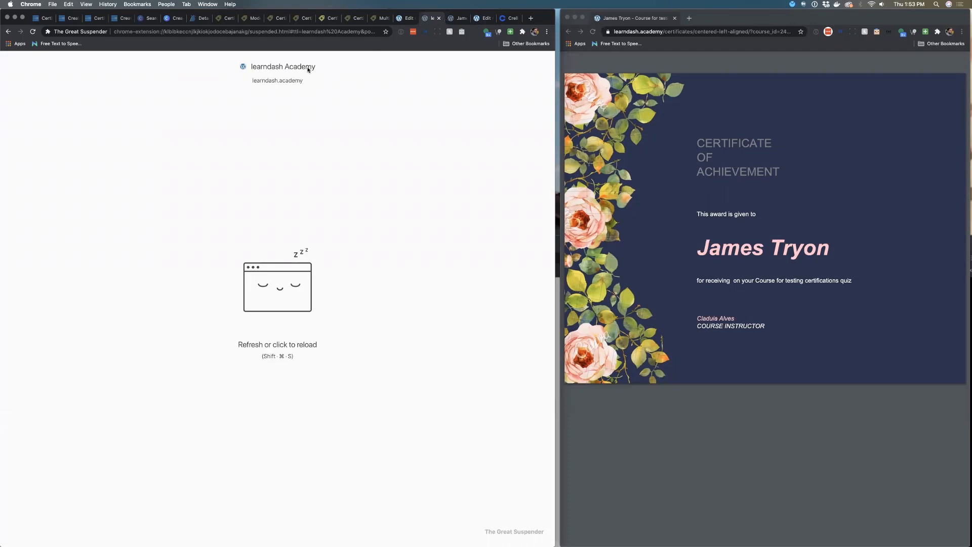
left_click(293, 81)
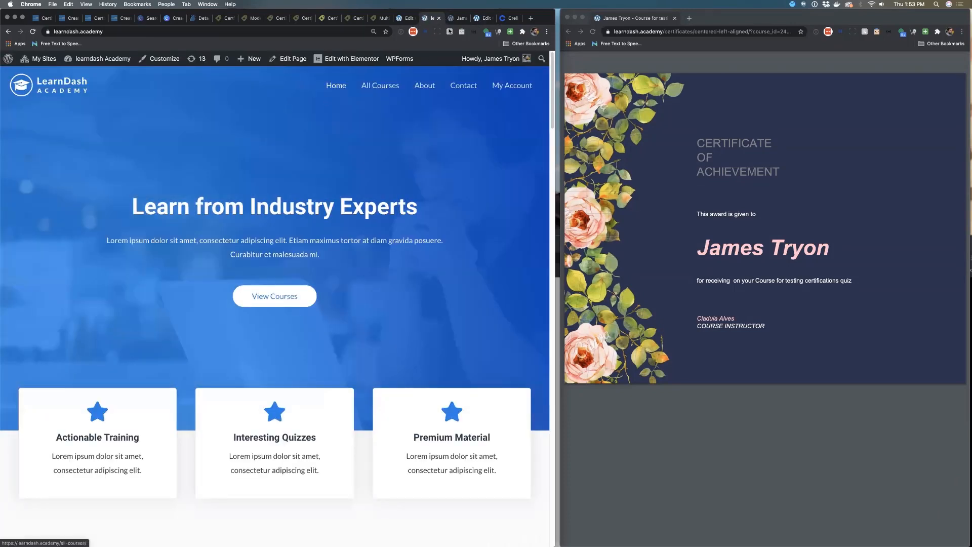
left_click(458, 18)
left_click(285, 81)
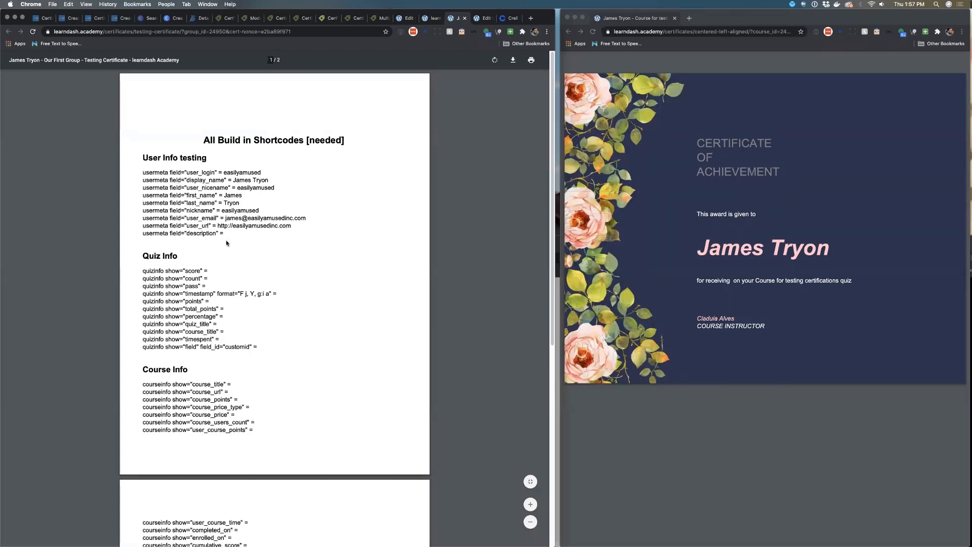
Highlight the quizinfo custom field shortcode line and review the course and group shortcode output in the PDF
left_click_drag(261, 347, 142, 348)
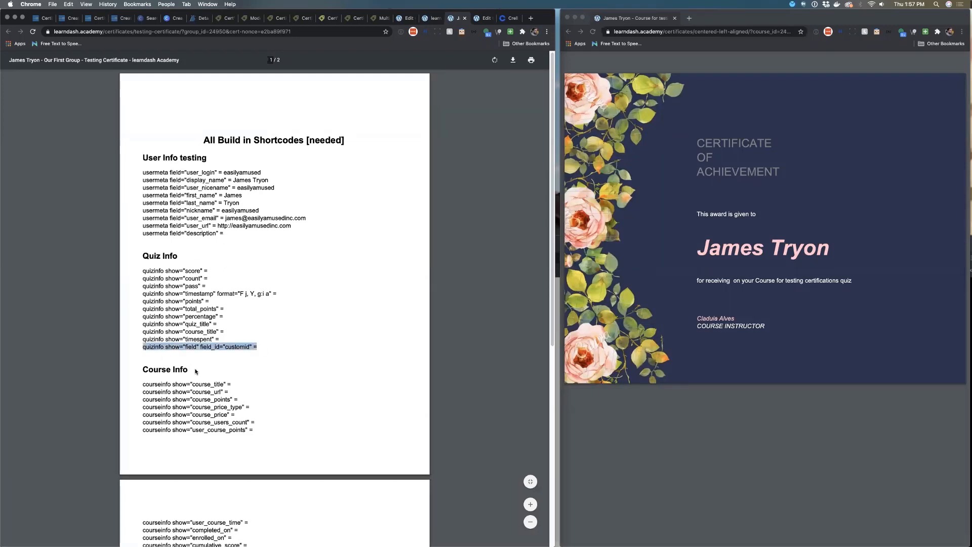
scroll(197, 371, "down", 2)
scroll(239, 323, "down", 12)
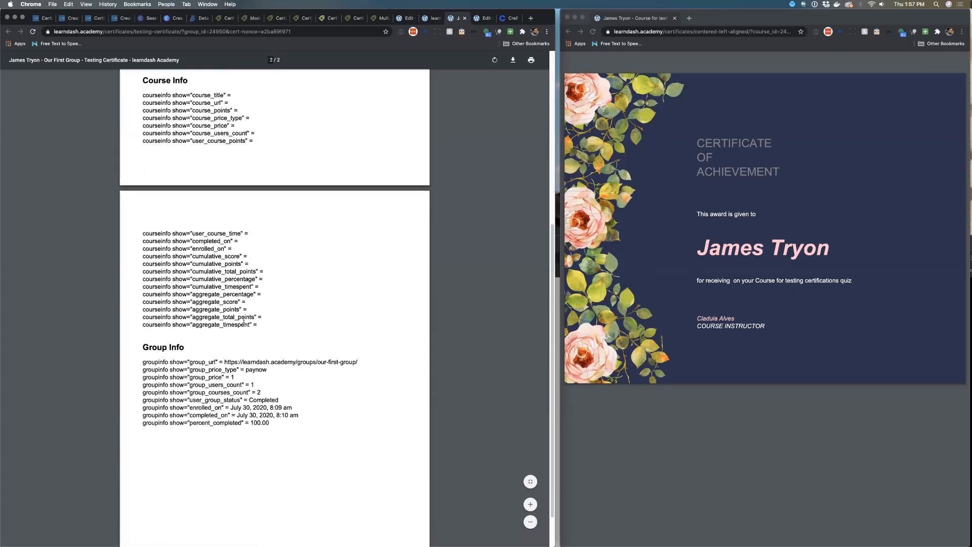
scroll(240, 321, "up", 8)
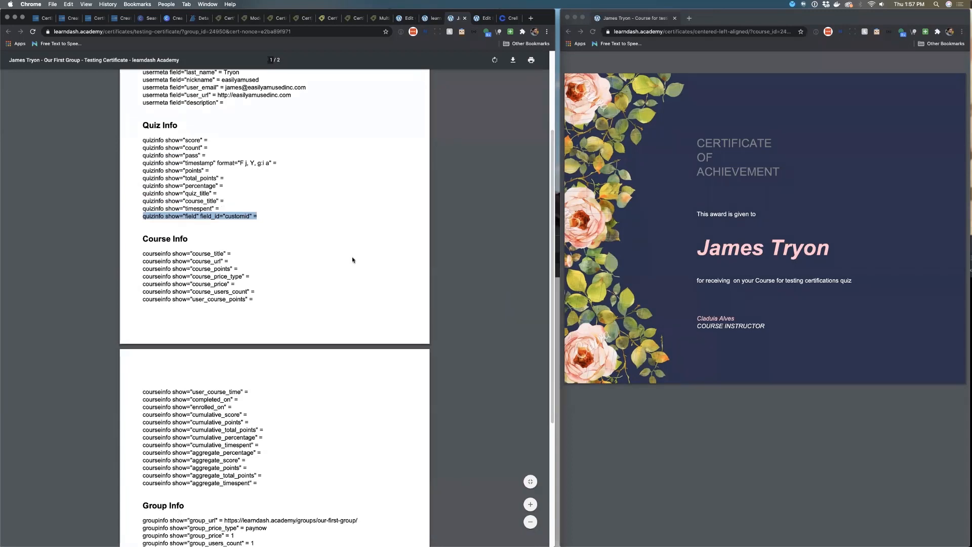
left_click(304, 244)
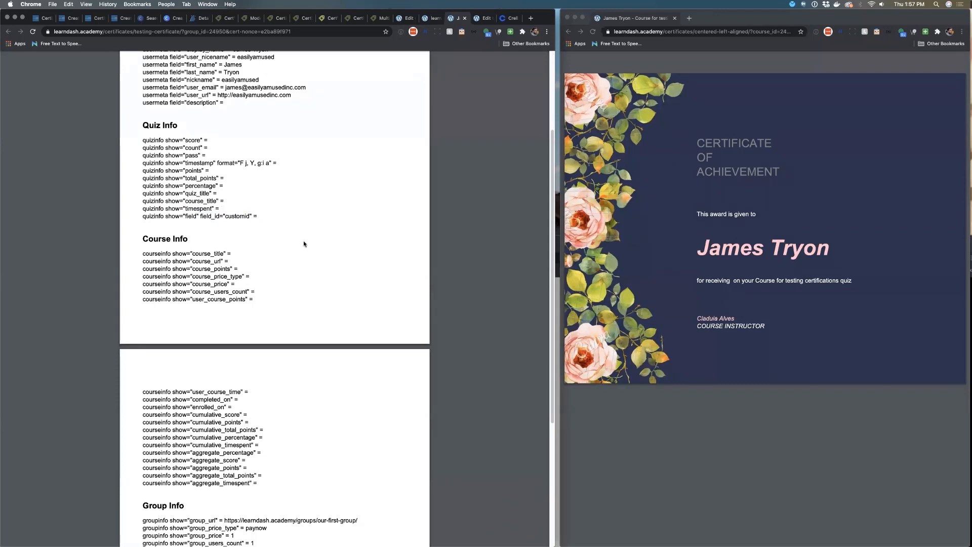